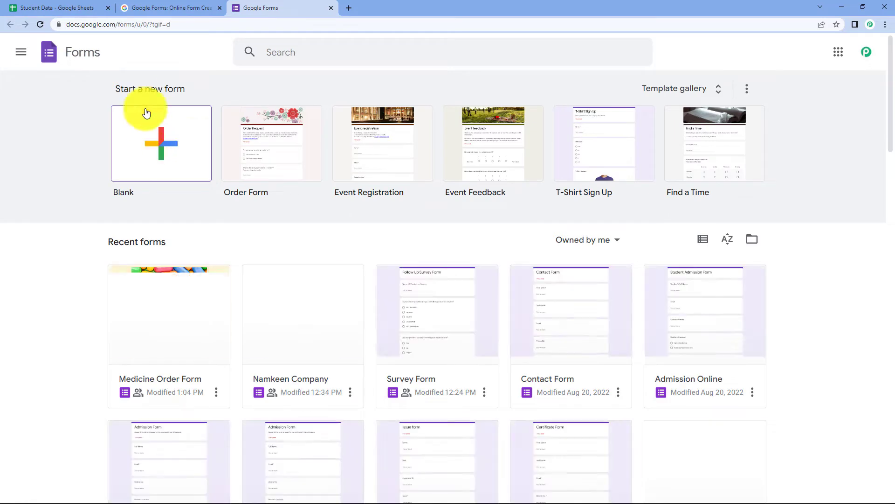
Create a blank form and rename it to 'Admission Form'
left_click(163, 138)
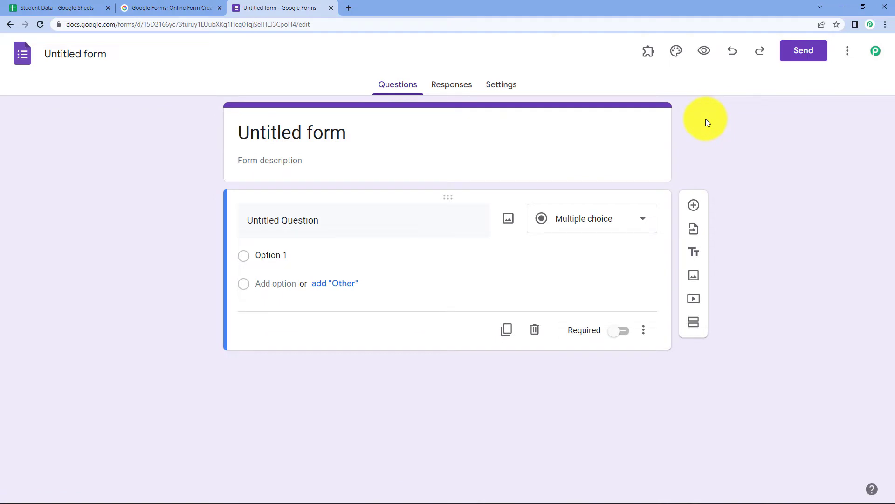
left_click(107, 58)
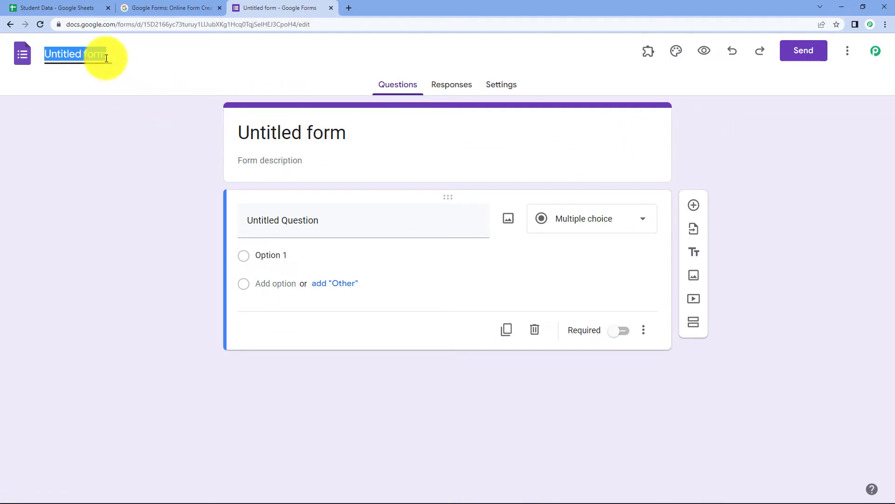
type("U.")
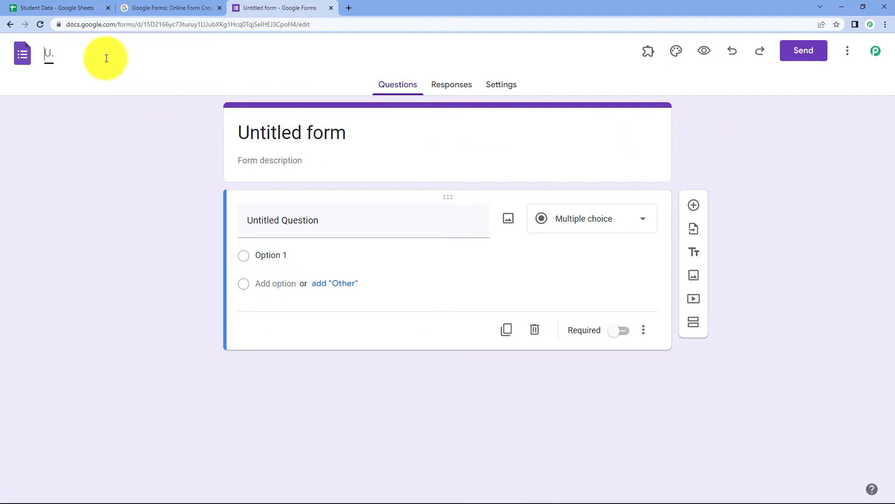
type("Admission")
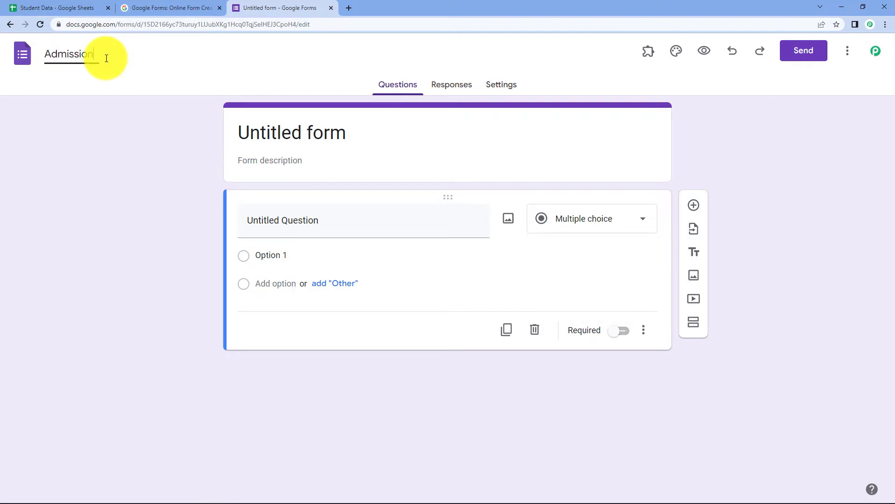
type(" Form")
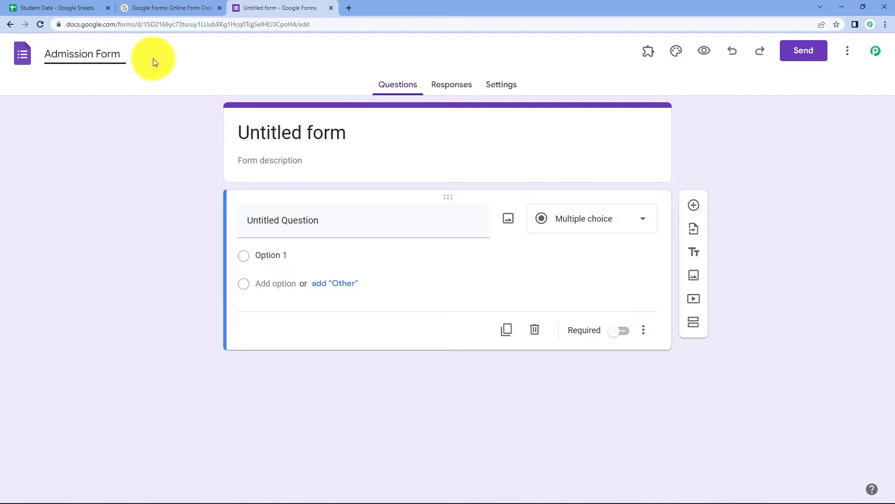
left_click(754, 139)
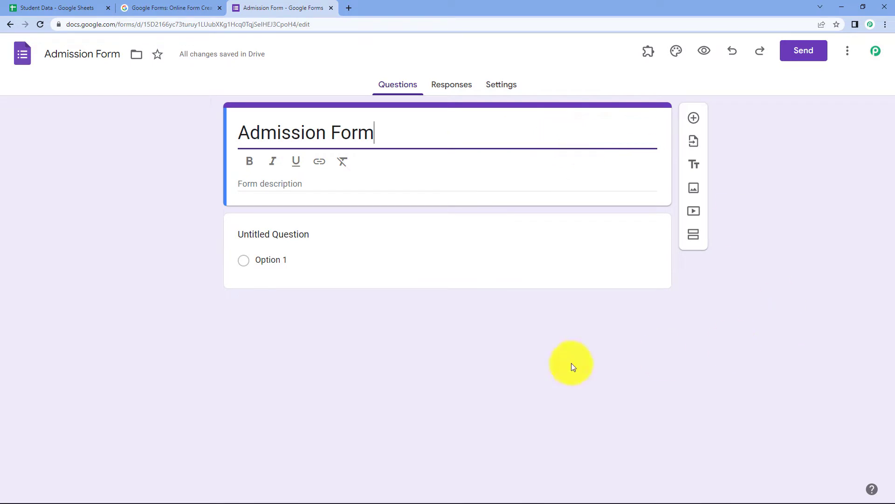
Add the form description 'For year 2022-23' with a capital F
left_click(302, 183)
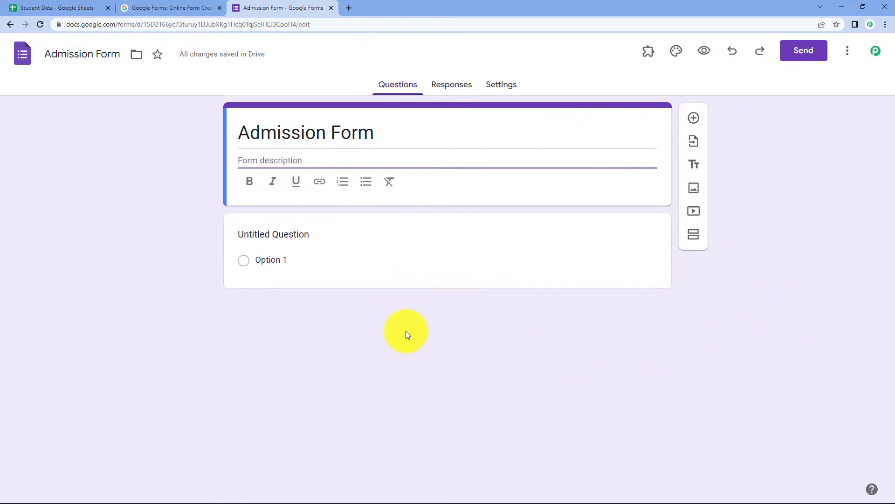
type("for year 2")
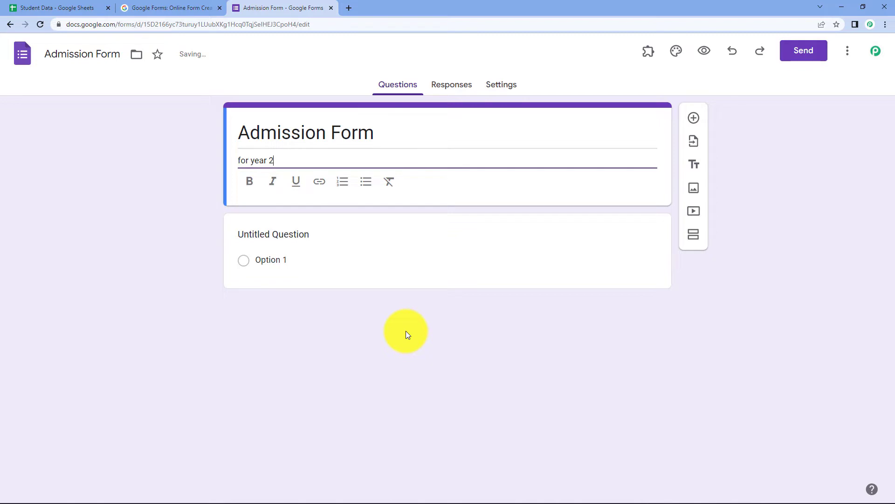
type("022-23")
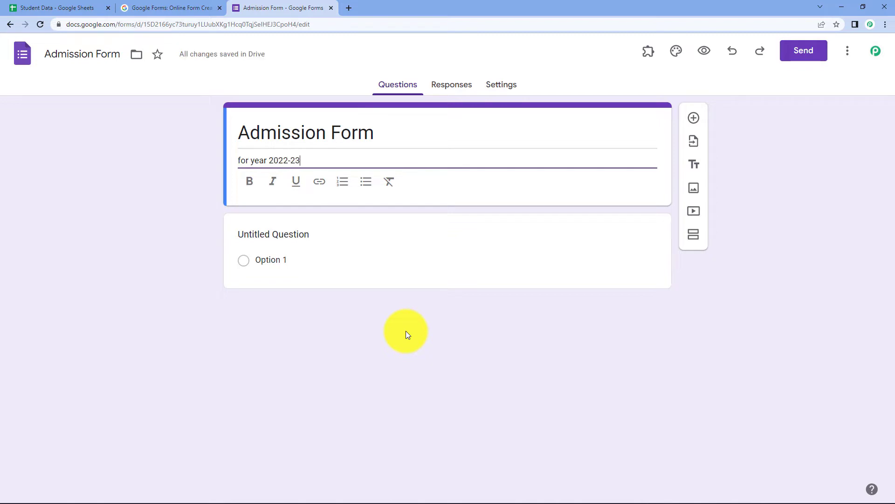
left_click(243, 160)
key("BackSpace")
type("F")
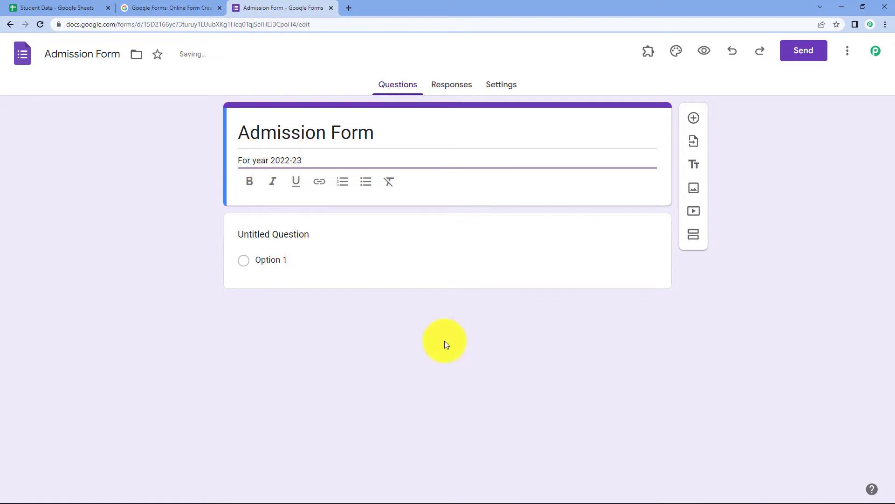
left_click(500, 354)
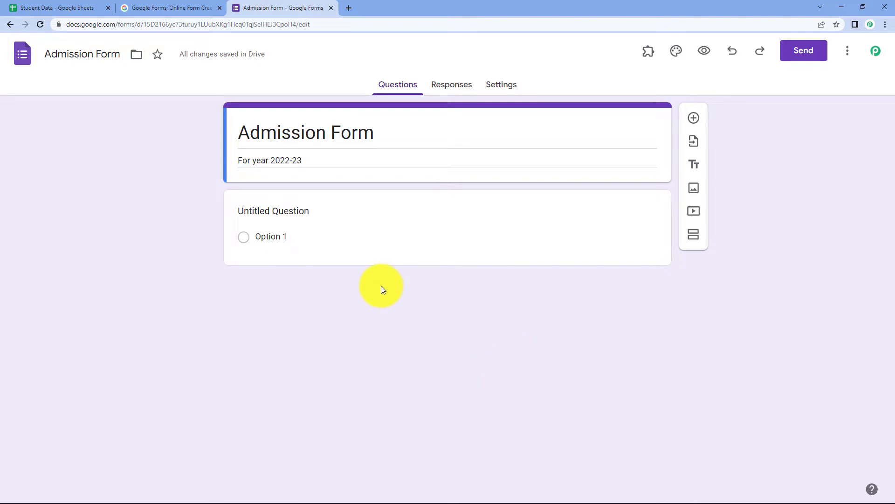
Enter the first question's title and set its type to Short answer
left_click(304, 221)
key("BackSpace")
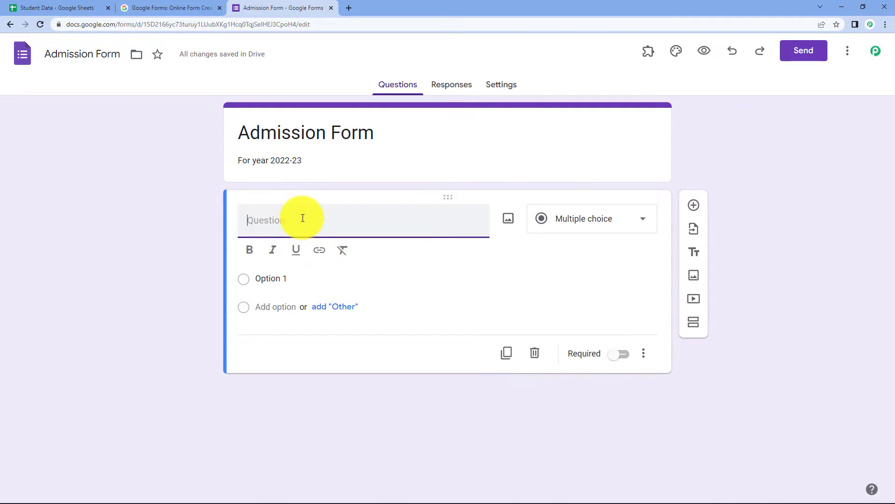
type("Name f ")
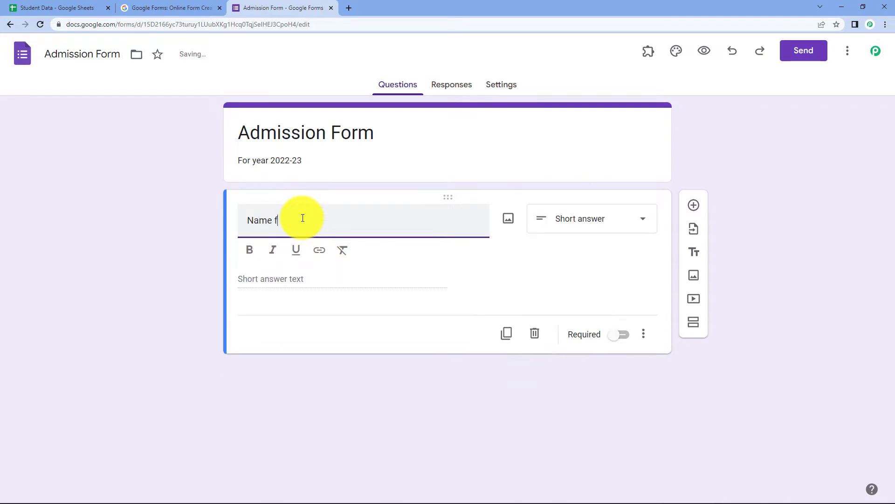
type("the candidate ?")
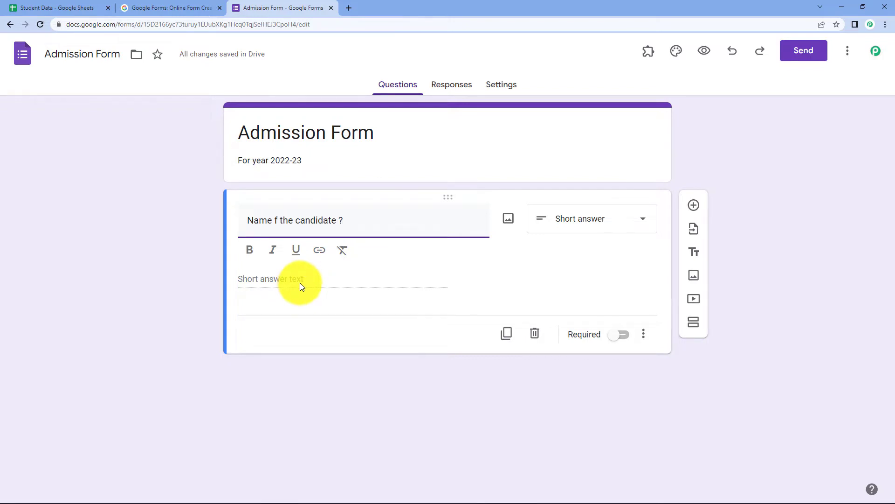
right_click(598, 229)
left_click(644, 220)
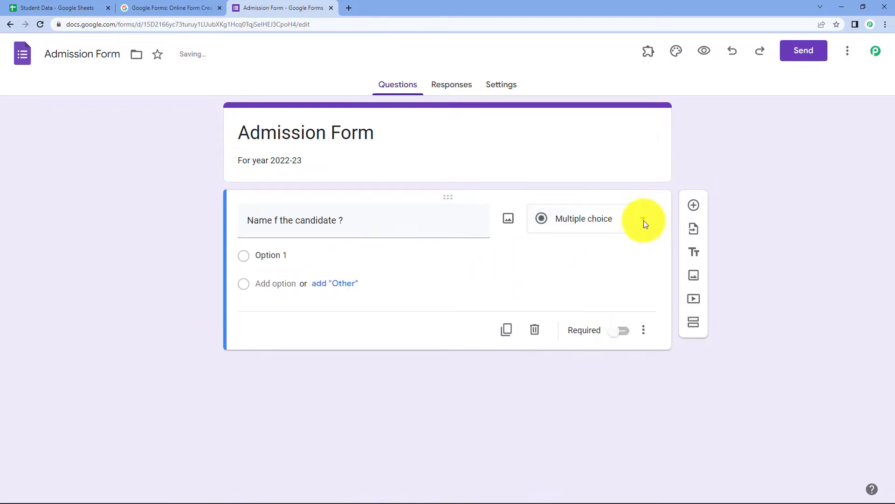
left_click(643, 220)
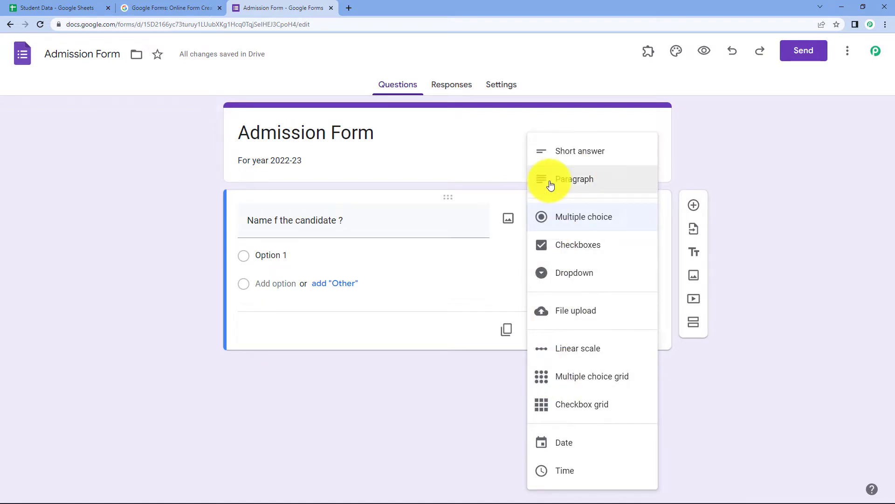
left_click(562, 154)
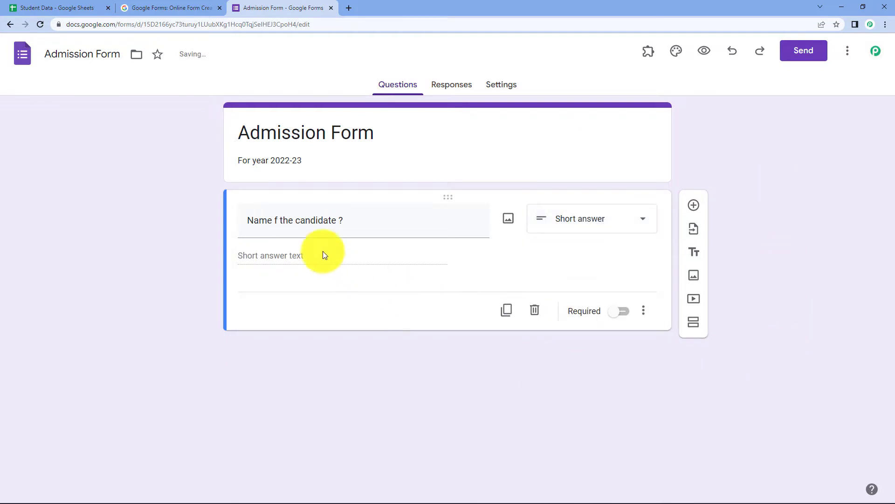
Correct the title to 'Name of the candidate ?' and add a second question
triple_click(273, 220)
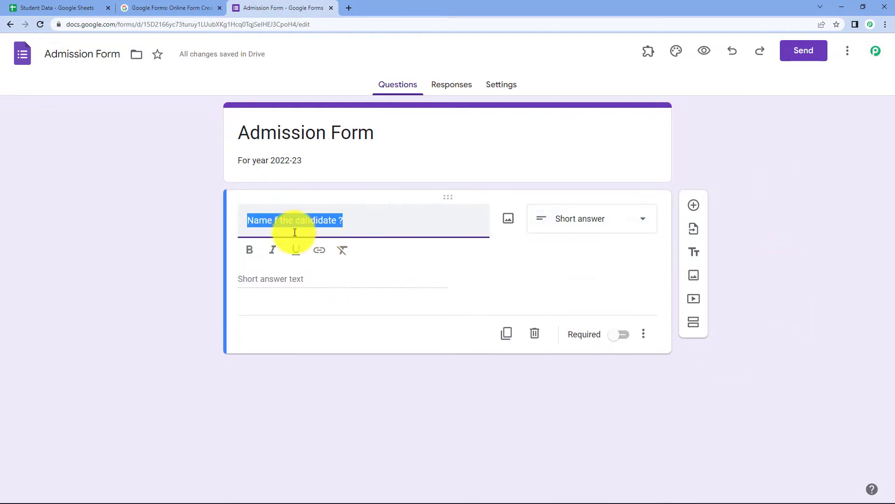
left_click(276, 220)
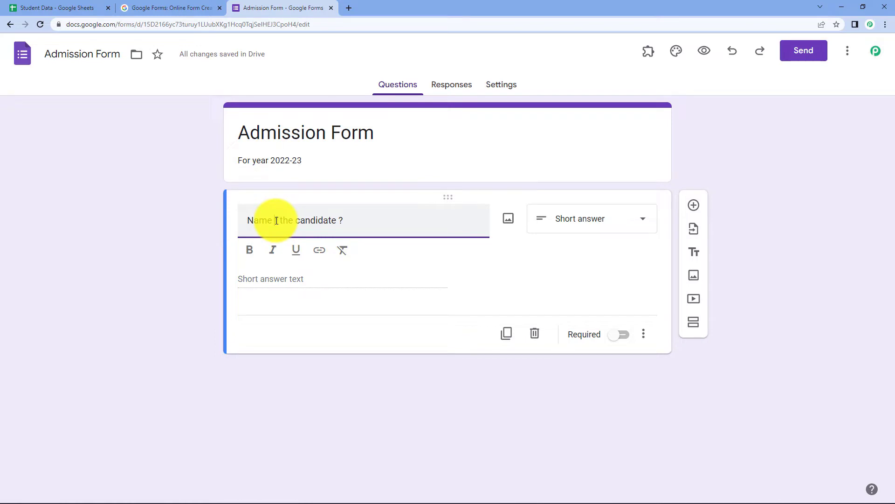
type("of")
left_click(796, 228)
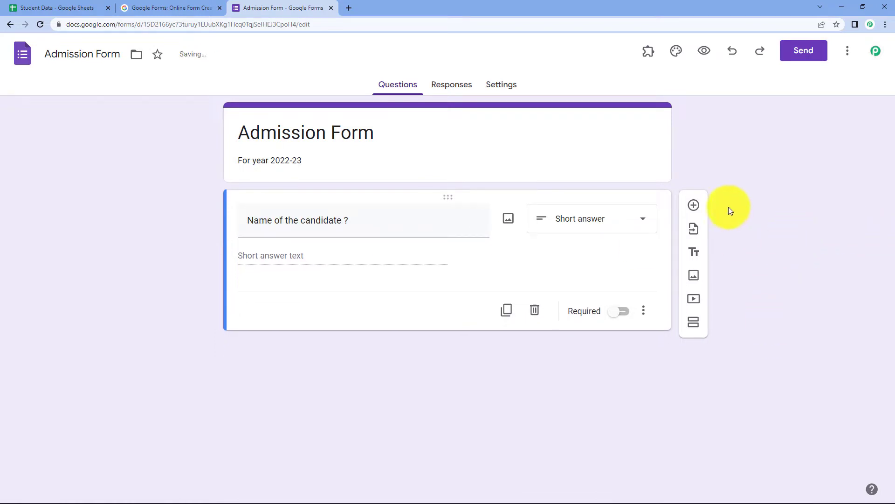
left_click(695, 205)
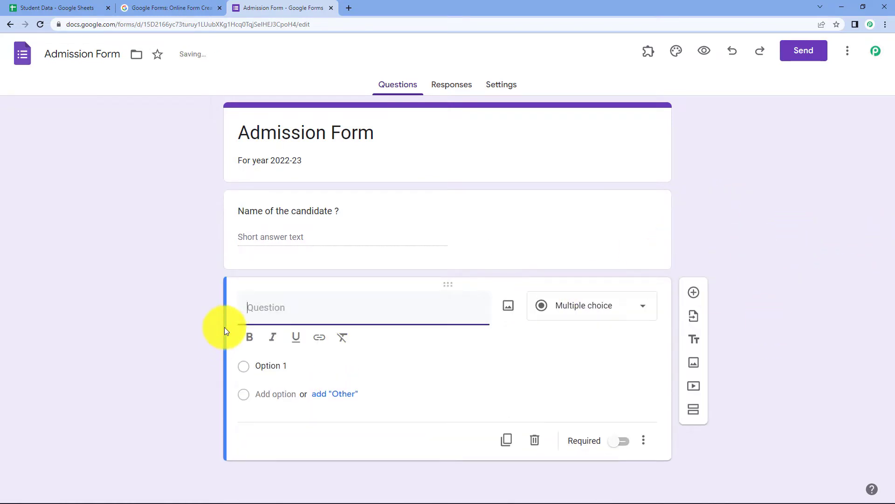
Title the second question 'You percentage in last year ?' as Multiple choice
type("You percentage")
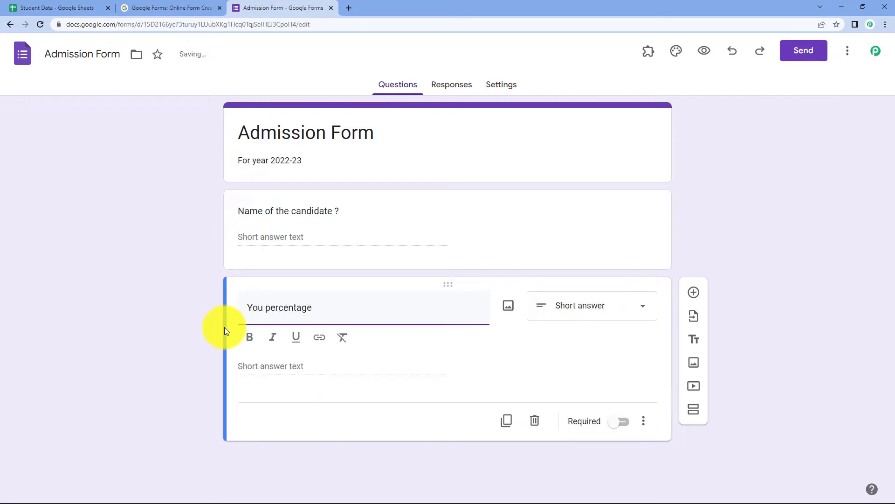
type(" in last year ?")
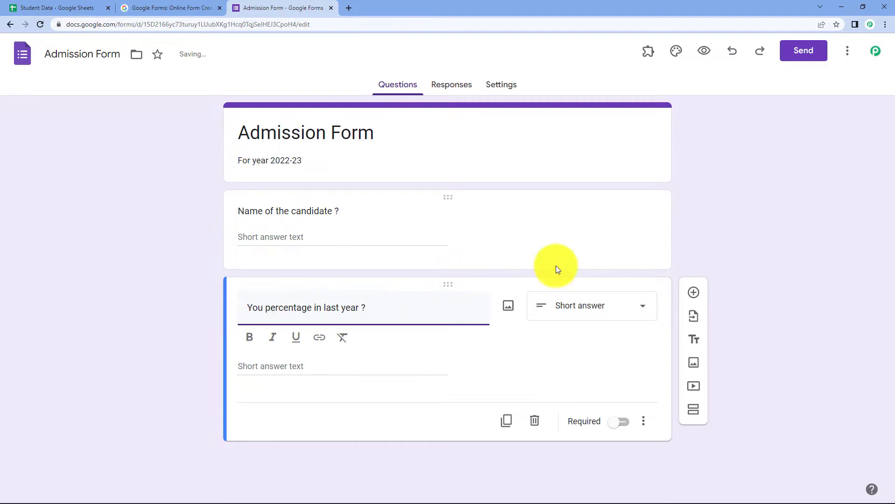
left_click(595, 315)
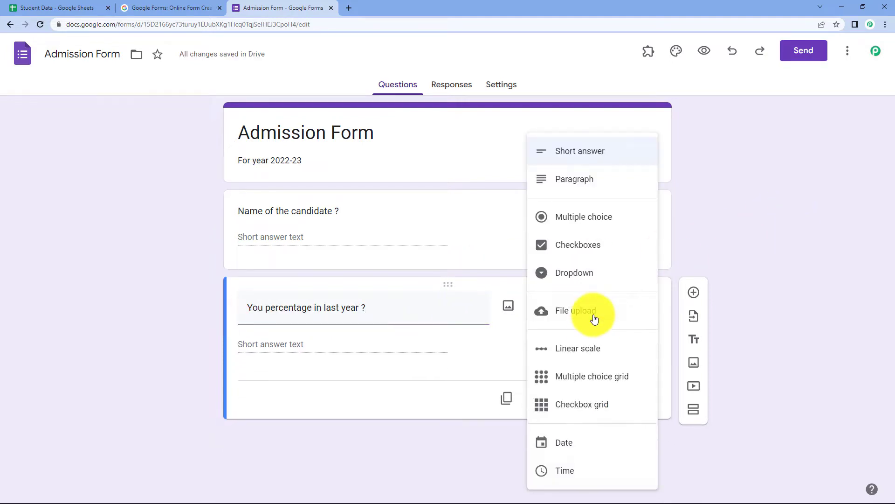
left_click(580, 223)
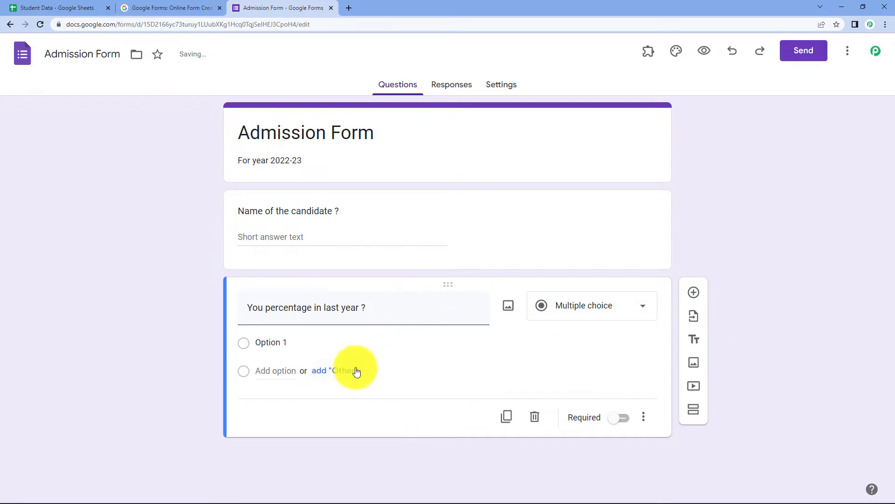
Add answer options 60 - 70 and 70 - 80 and mark the question required
left_click(281, 342)
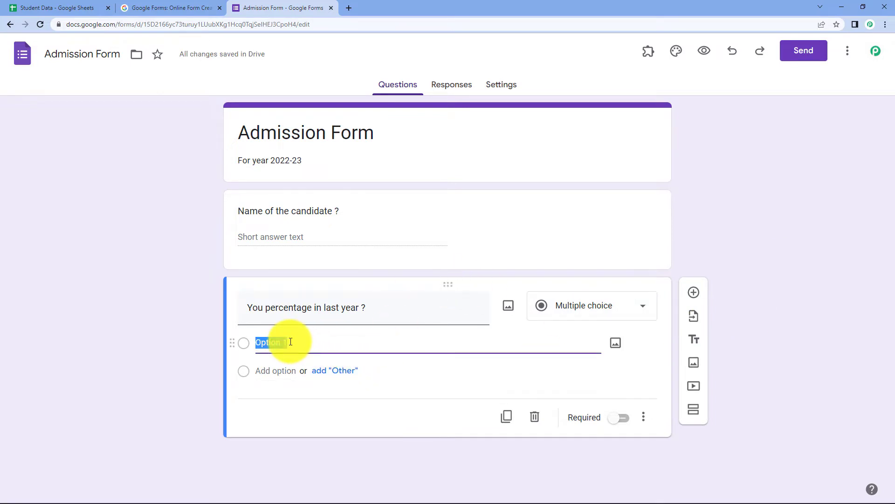
type("60 -")
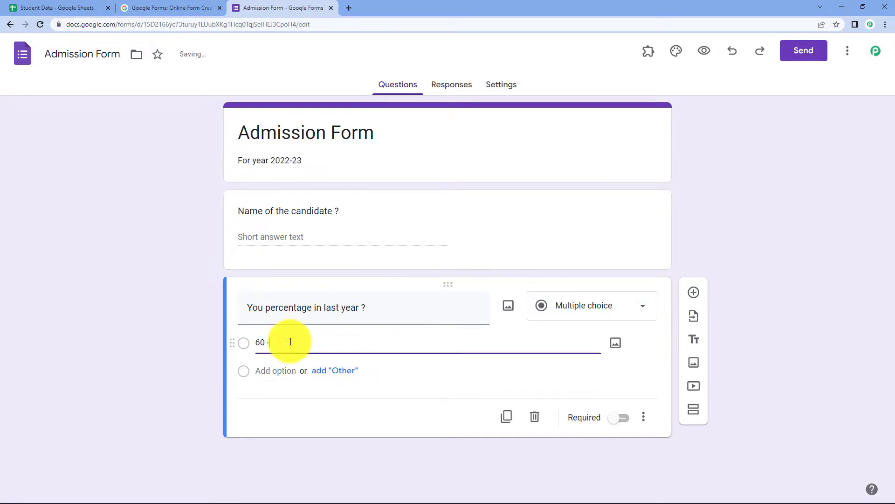
type(" 76")
type("0")
left_click(289, 371)
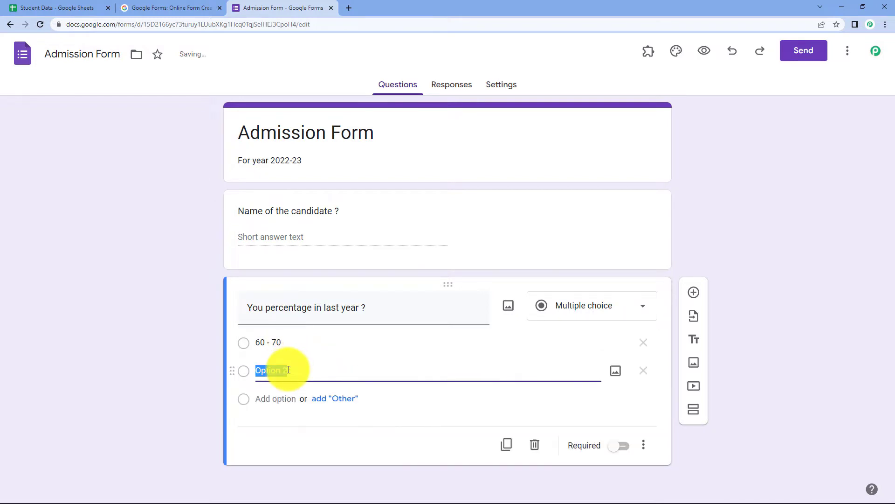
type("70-")
type("- 80")
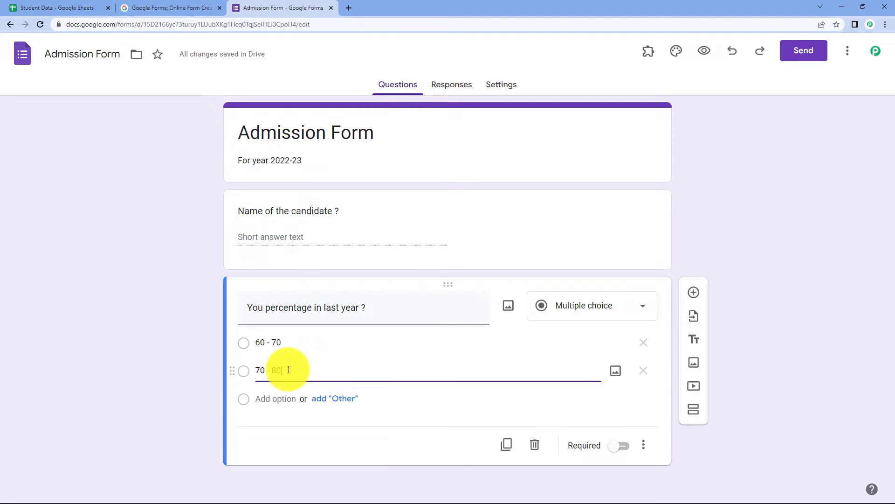
left_click(672, 453)
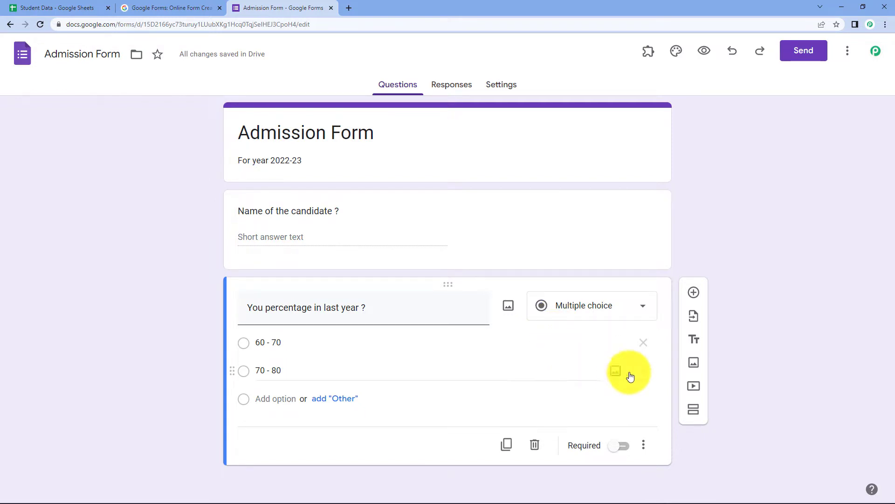
left_click(627, 450)
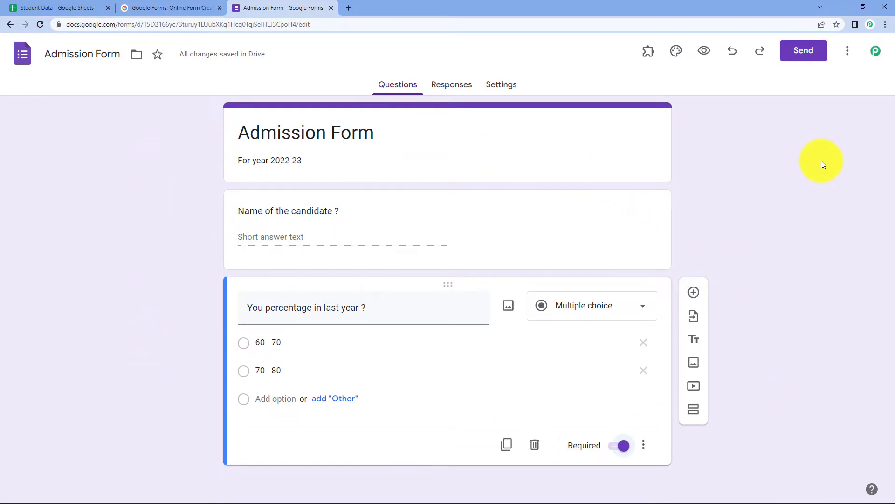
Apply the open-book, heart-shaped-pages picture as the form's header image
left_click(677, 52)
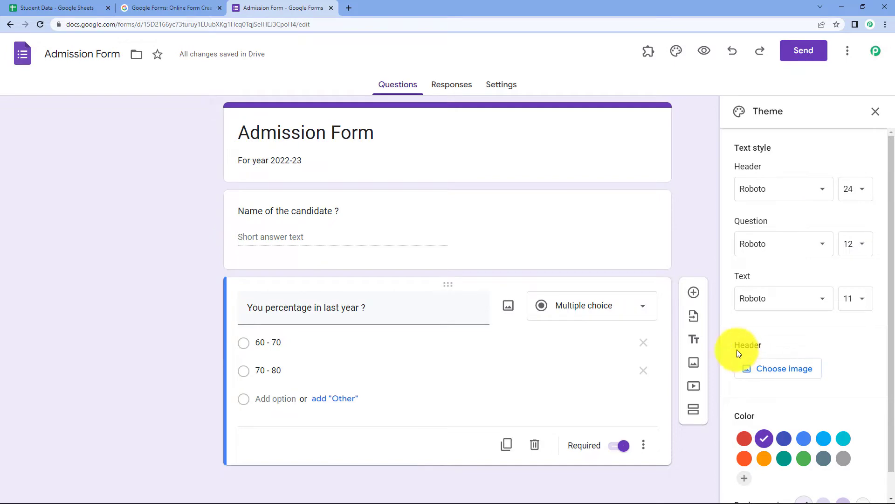
left_click(770, 369)
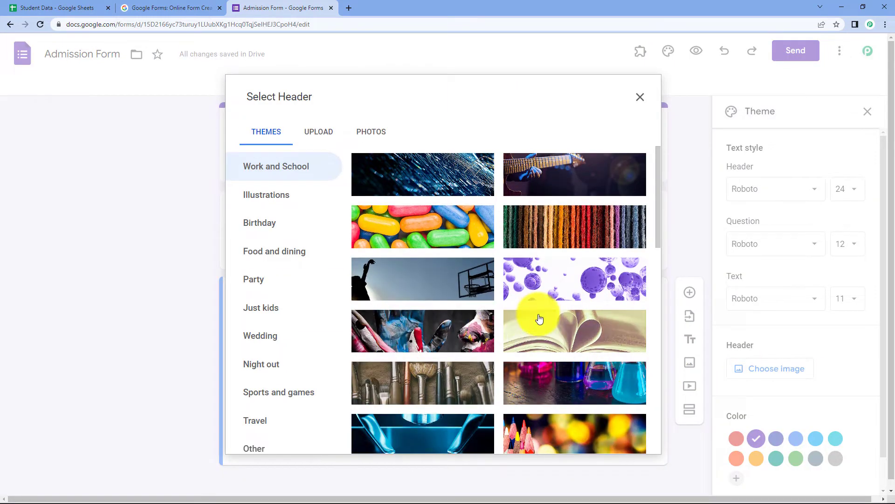
scroll(536, 317, "down", 2)
scroll(542, 320, "down", 2)
scroll(543, 321, "up", 4)
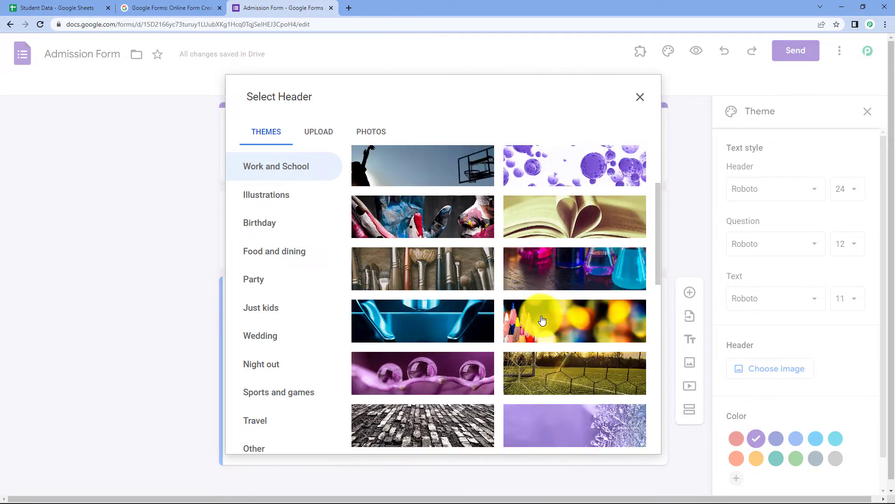
left_click(546, 322)
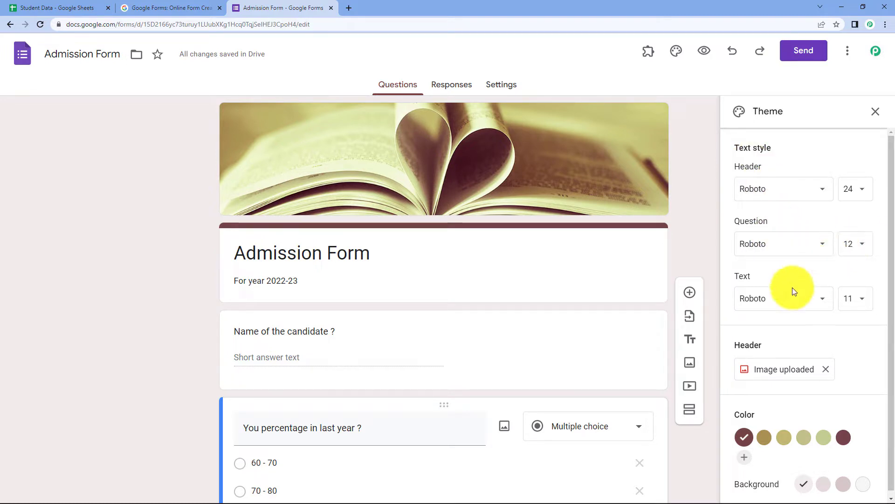
left_click(876, 111)
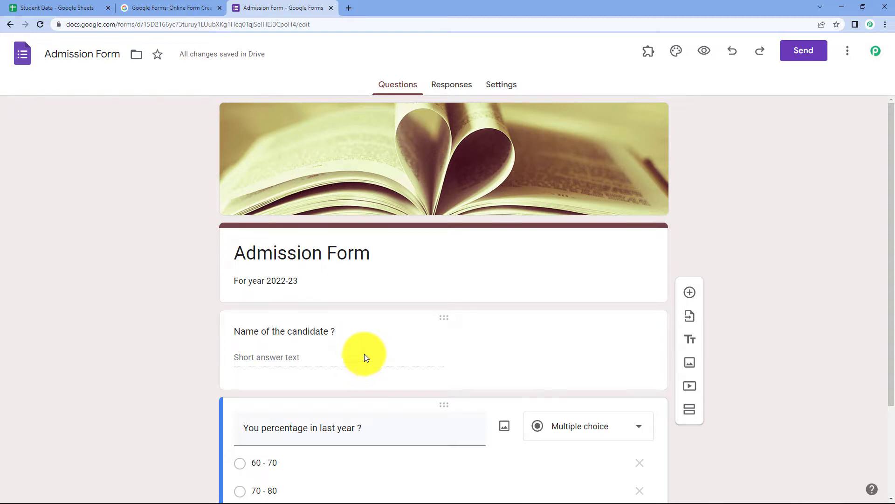
Copy the Admission Form's shortened forms.gle share link
left_click(802, 55)
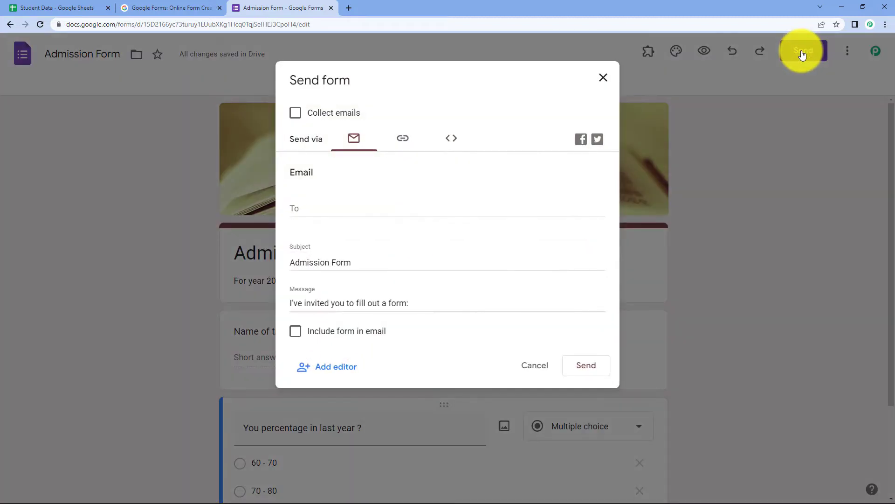
left_click(407, 148)
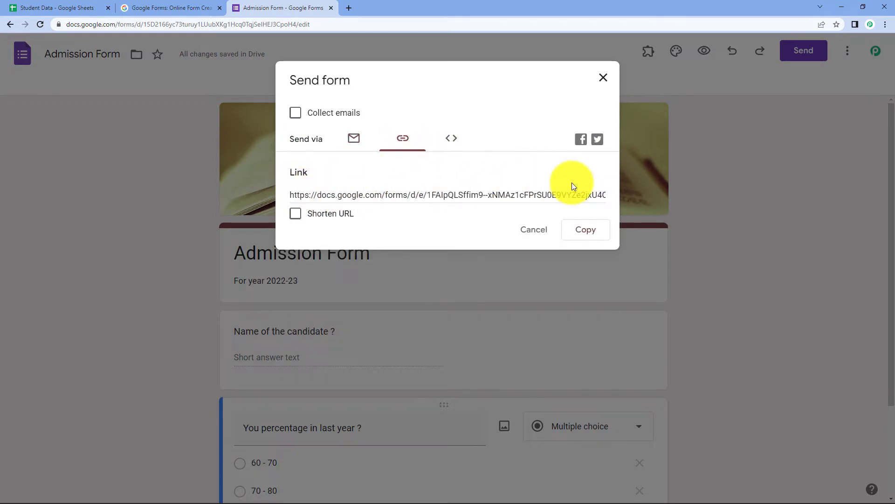
left_click(297, 217)
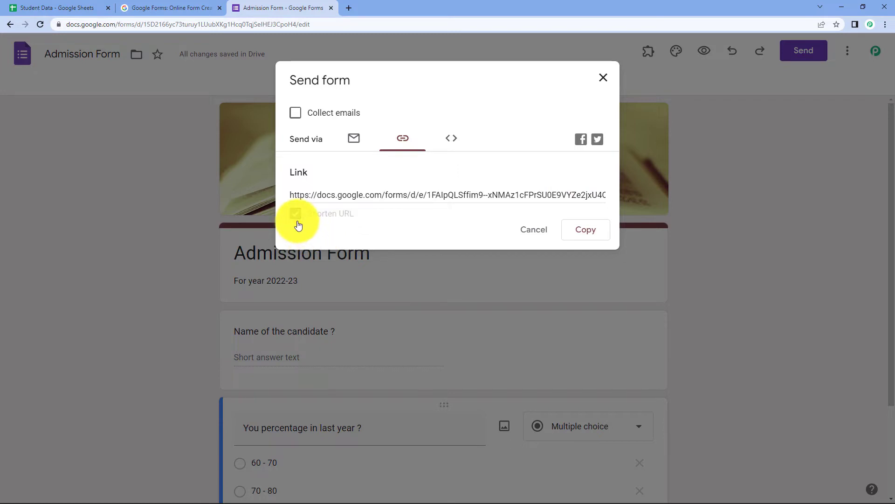
left_click(470, 196)
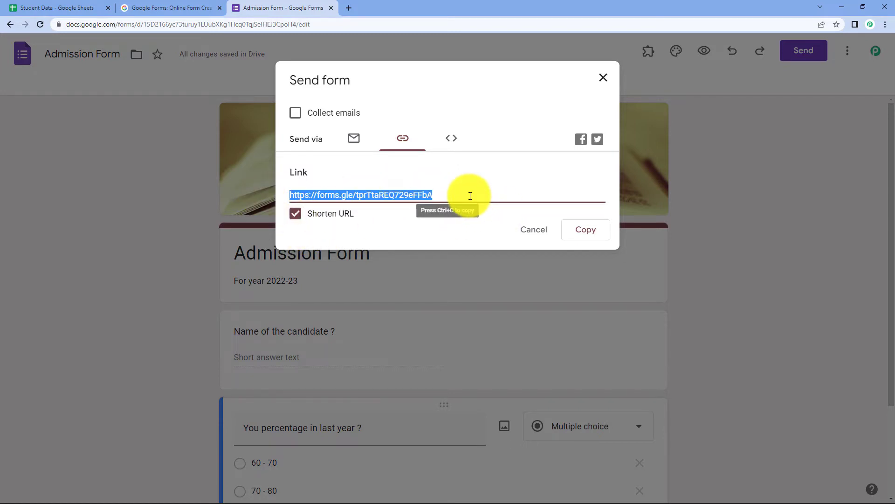
left_click(604, 78)
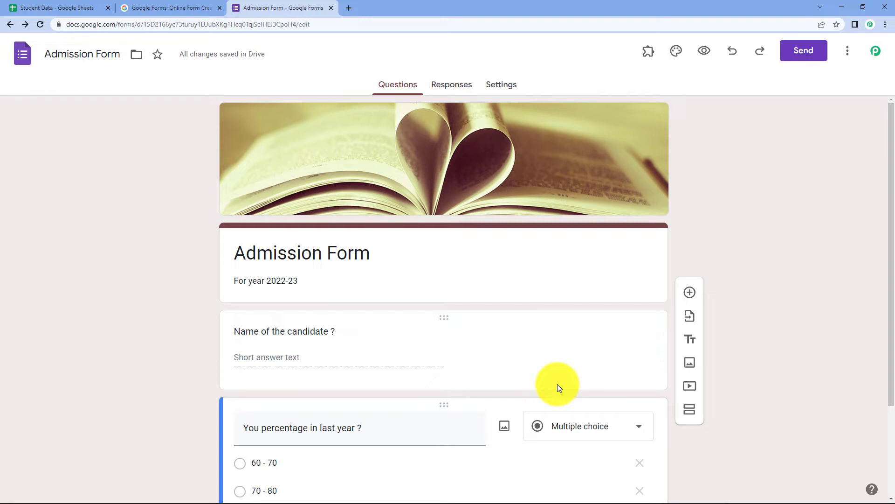
Switch to the Student Data spreadsheet in its browser tab
left_click(51, 6)
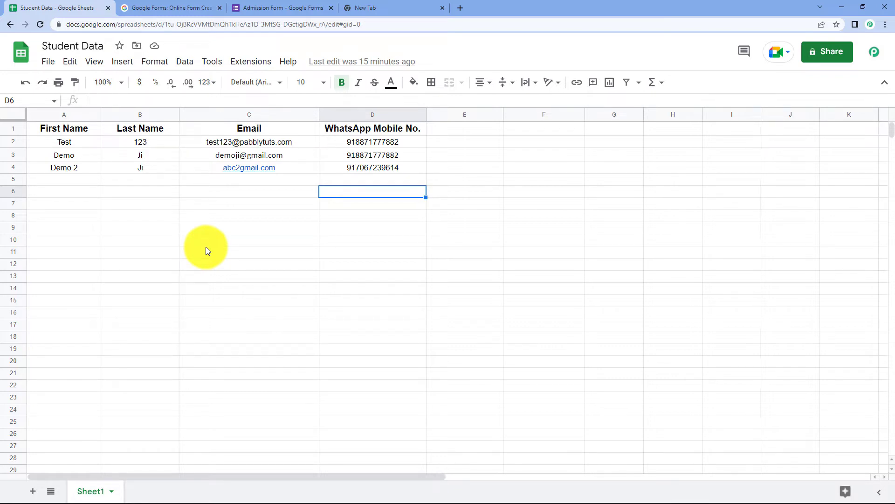
Open a new blank Chrome tab next to the spreadsheet
left_click(369, 7)
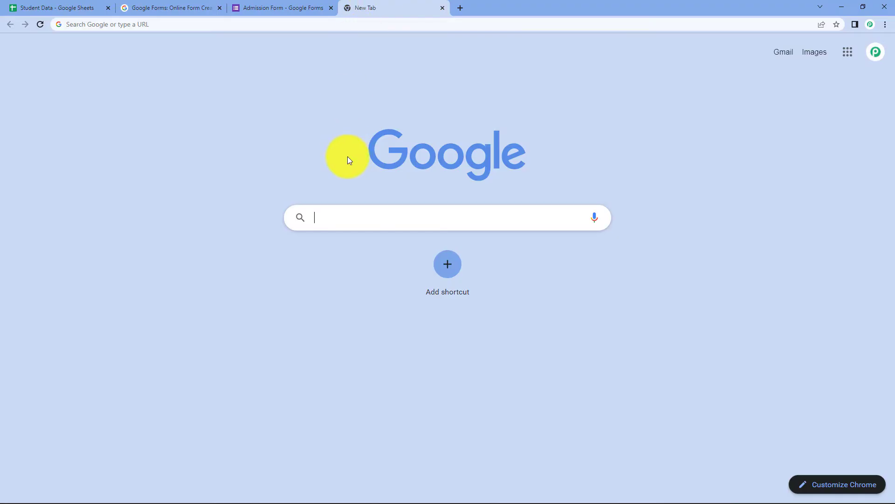
Go to pabbly.com/connect in the new tab
left_click(352, 227)
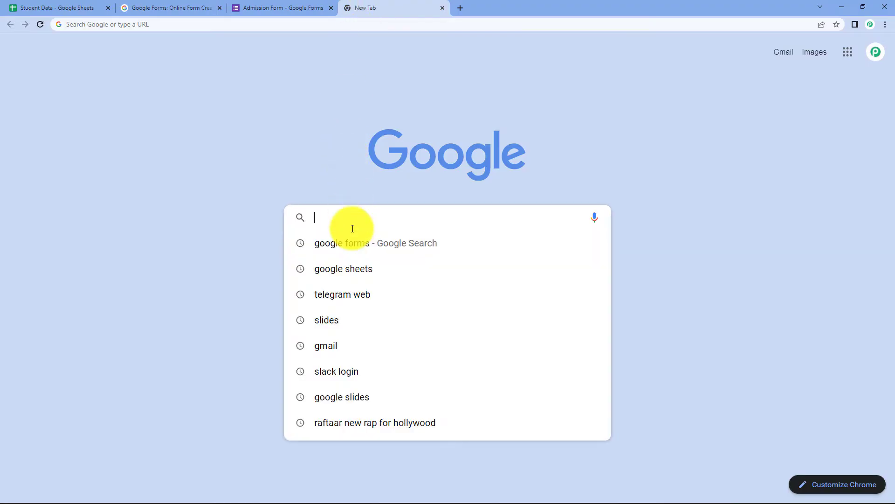
type("pabbly")
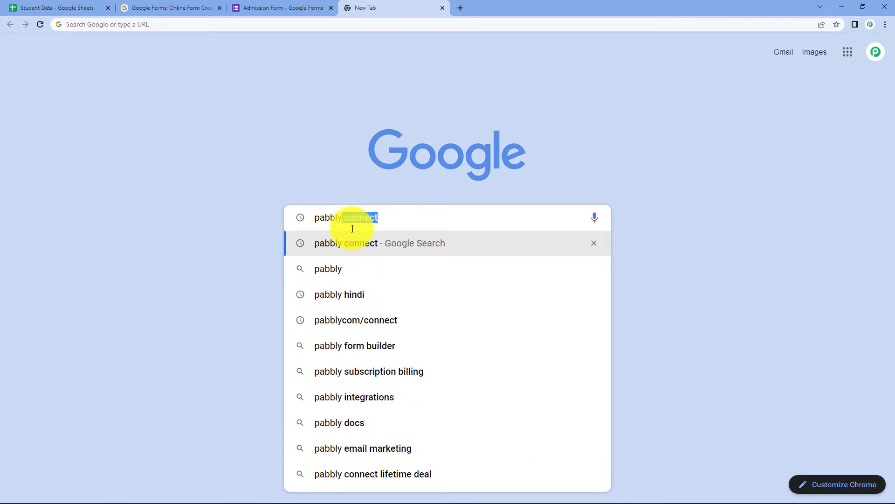
type(".com/cp")
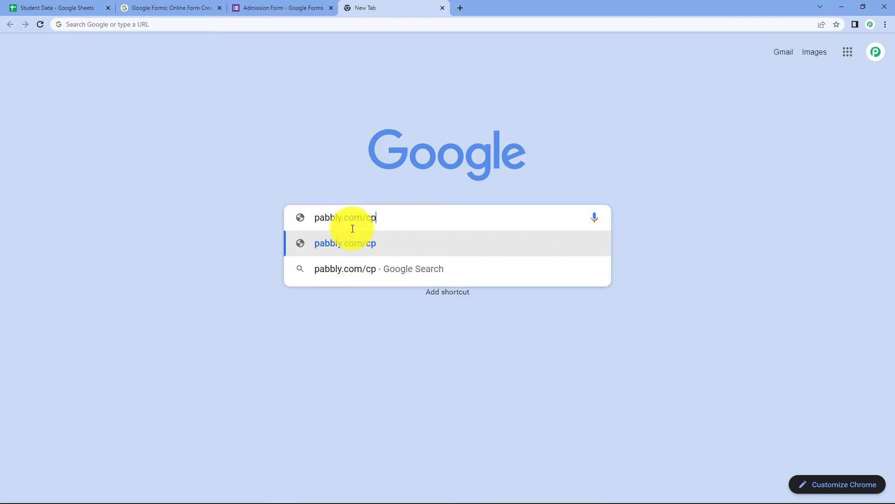
key("BackSpace")
type("o")
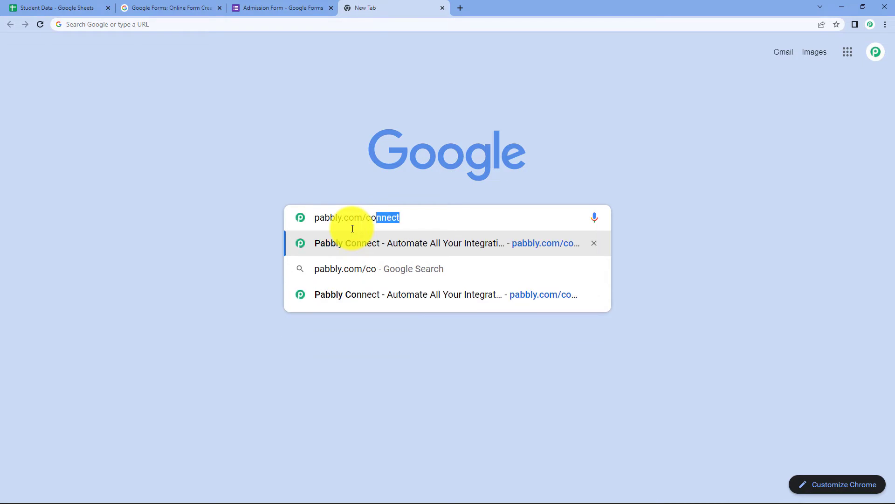
type("nnect")
key("Return")
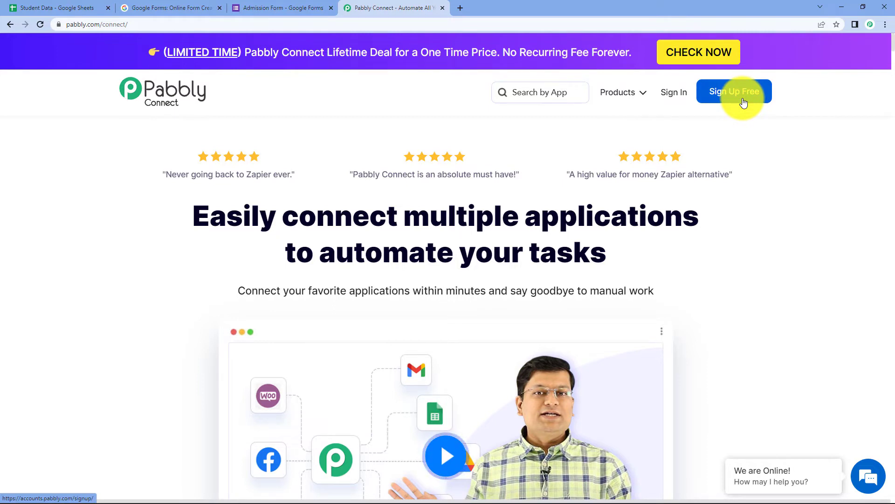
Sign in, open Pabbly Connect and create the workflow 'Admission Form to WhatsApp'
left_click(680, 99)
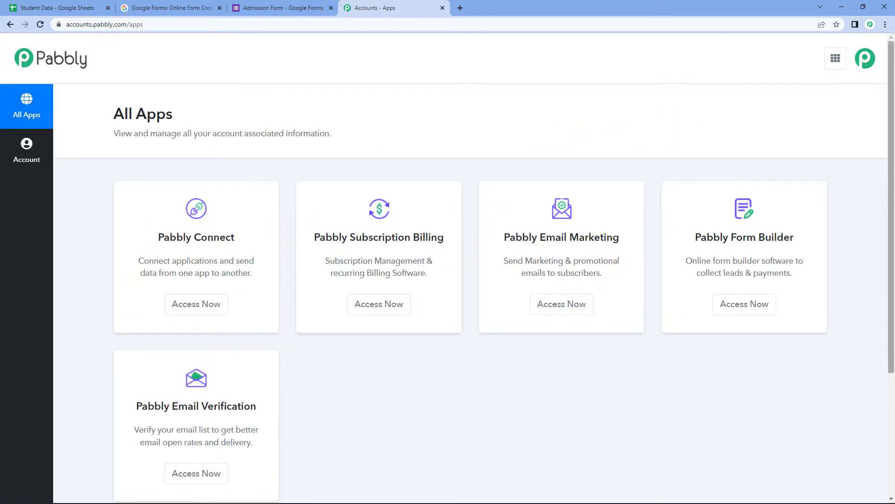
left_click(198, 305)
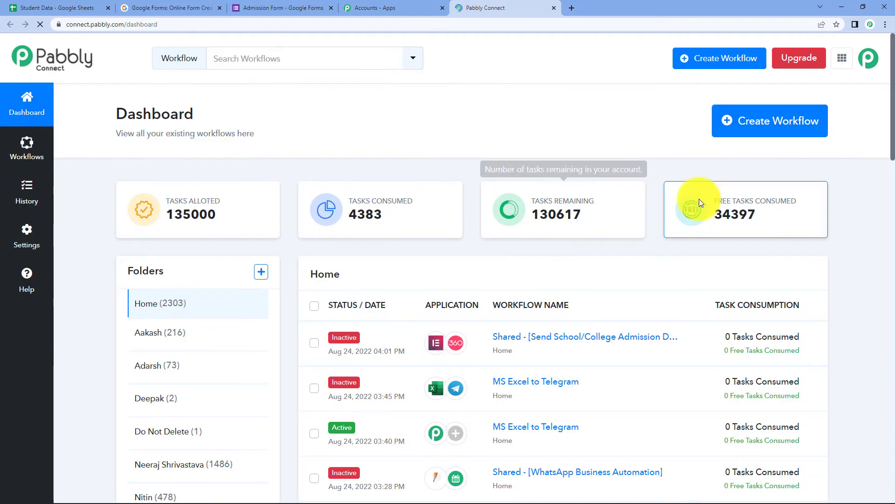
left_click(756, 135)
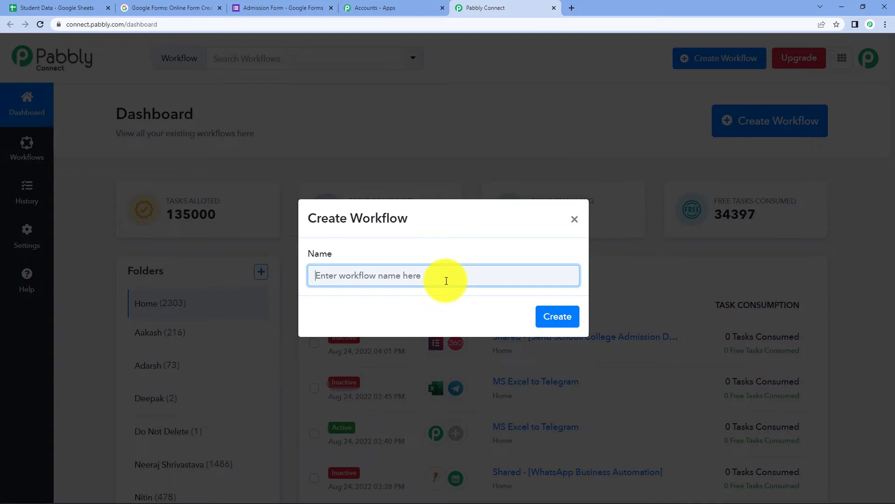
type("Ad")
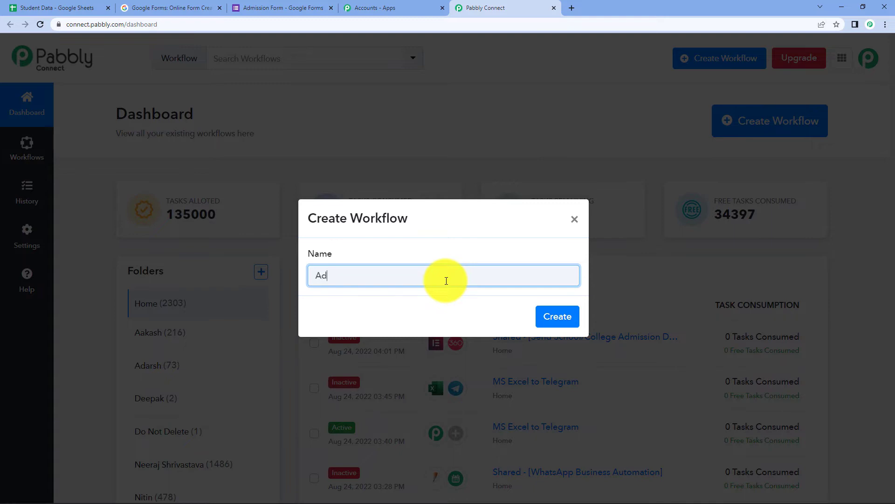
type("mission Form to WhatsA")
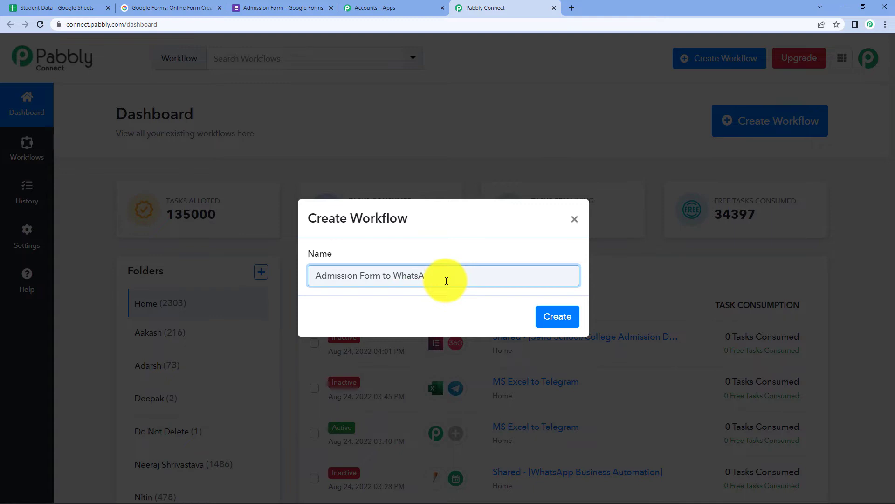
type("pp")
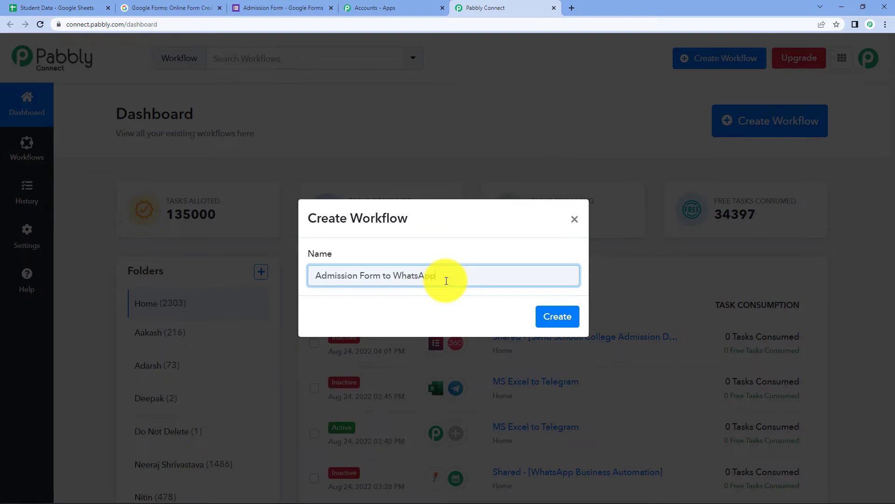
left_click(569, 320)
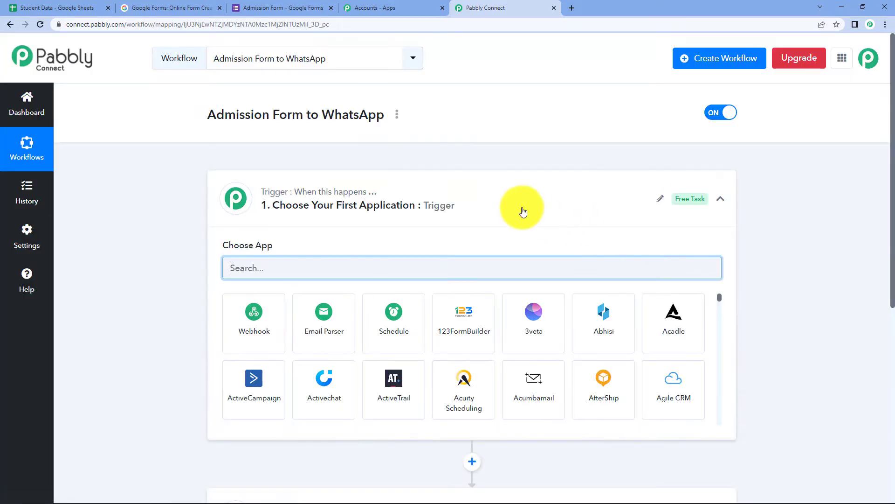
left_click(524, 212)
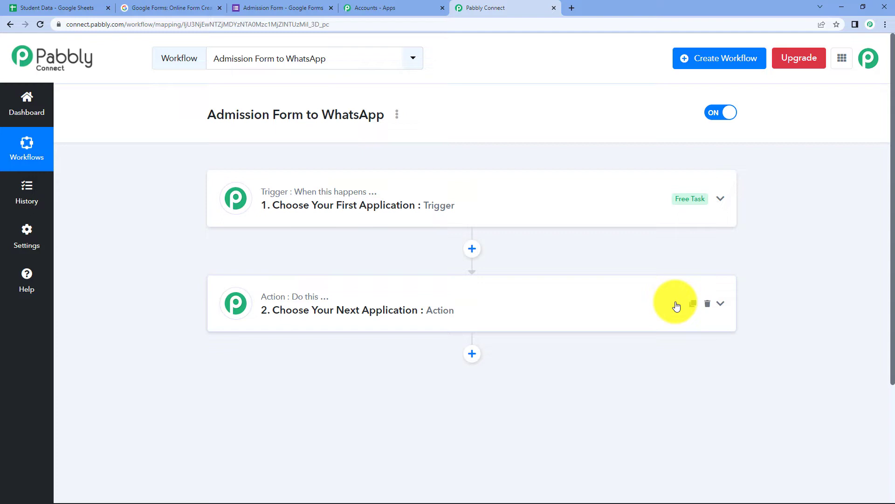
mouse_move(870, 497)
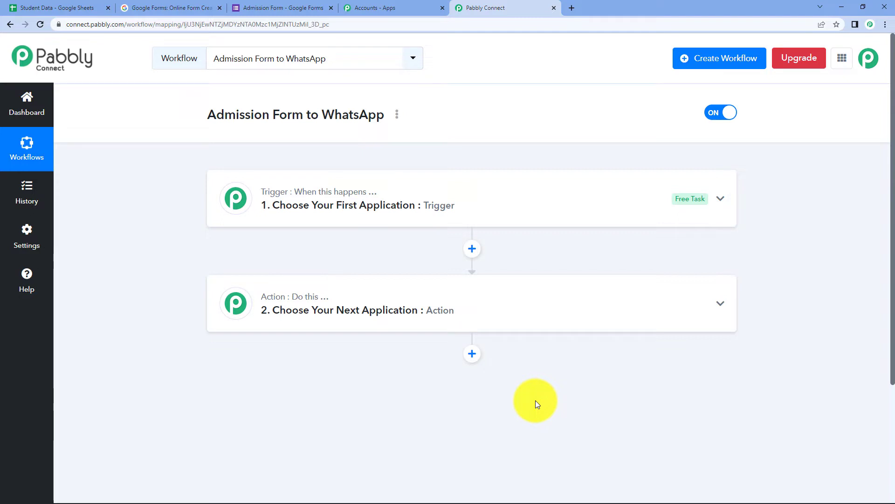
left_click(386, 195)
Choose Schedule by Pabbly as the trigger, running every day
left_click(362, 268)
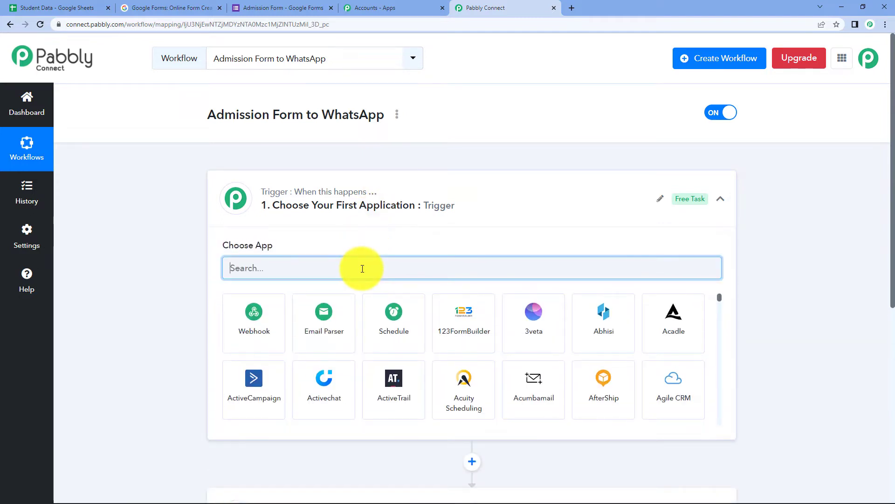
type("sch")
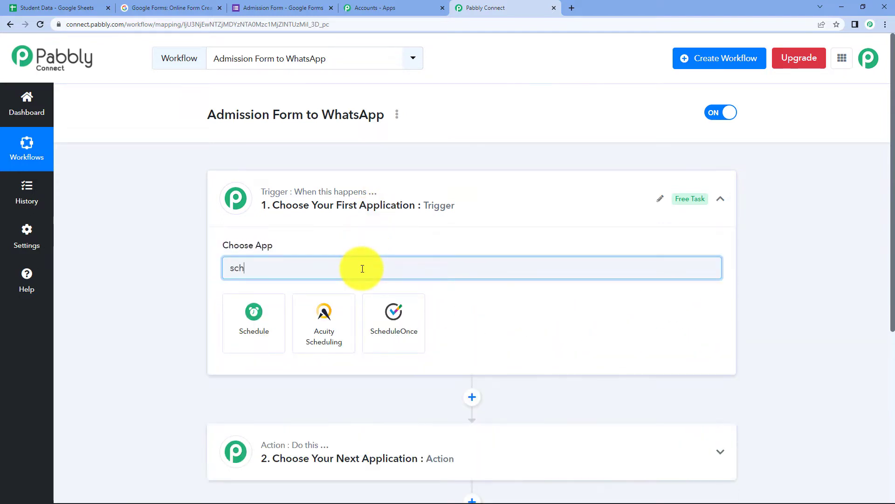
left_click(248, 320)
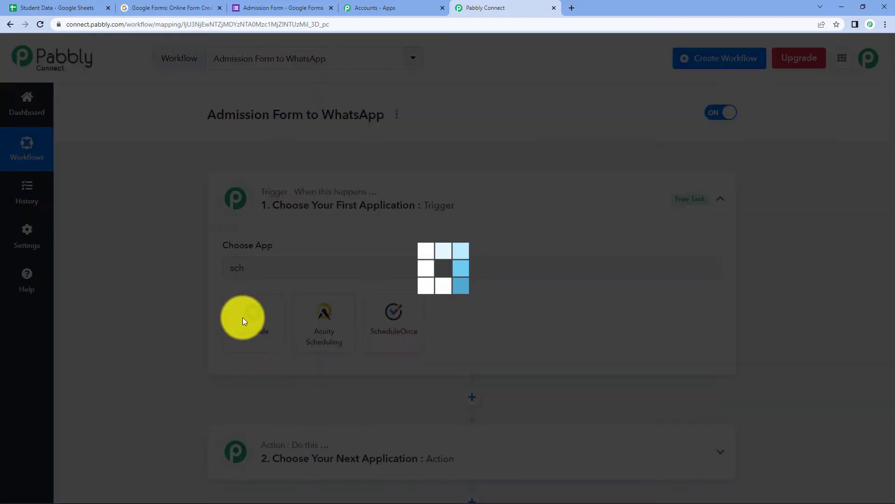
scroll(496, 216, "down", 2)
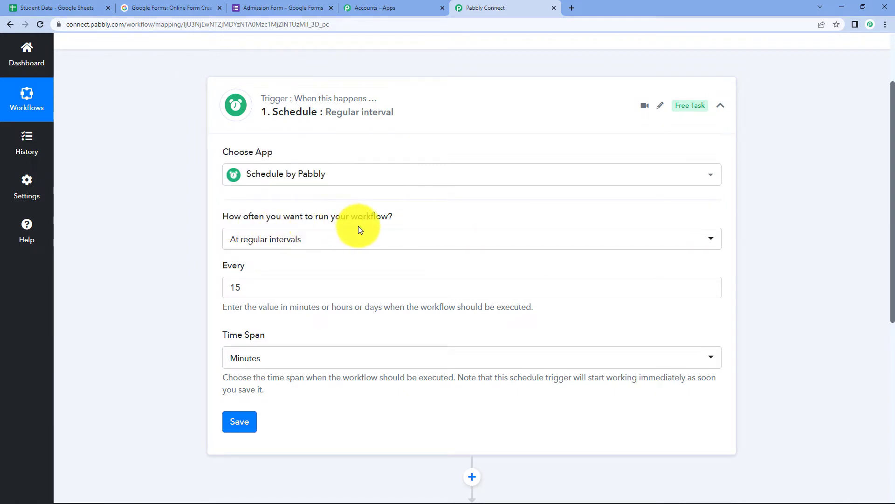
left_click(353, 239)
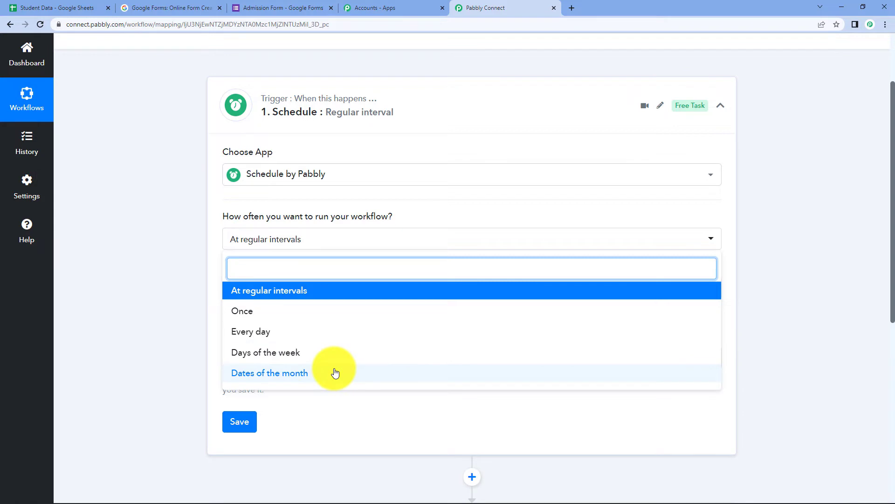
left_click(308, 332)
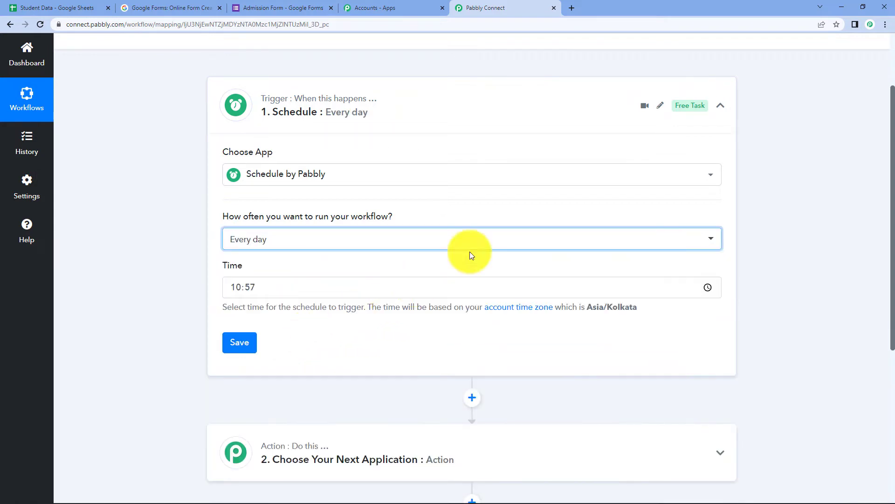
Set the schedule's run time to 07:30
left_click(707, 287)
scroll(241, 348, "up", 4)
scroll(241, 349, "down", 4)
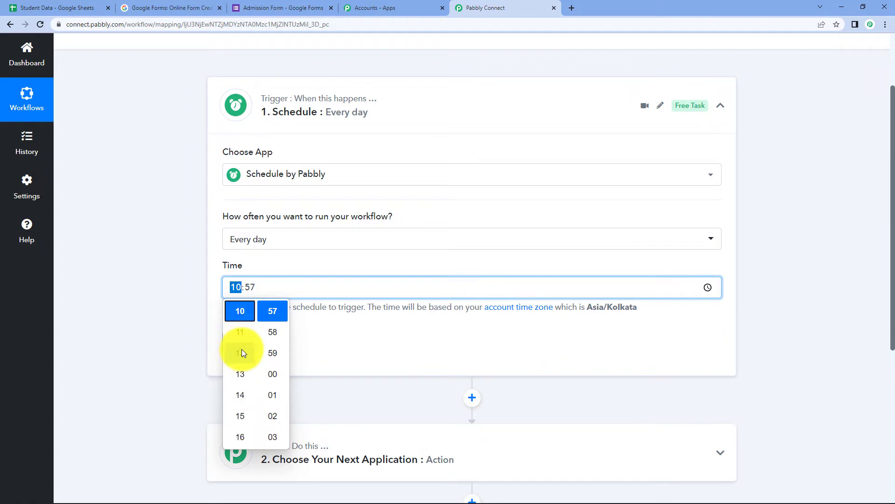
scroll(242, 349, "up", 1)
scroll(241, 352, "up", 4)
left_click(240, 436)
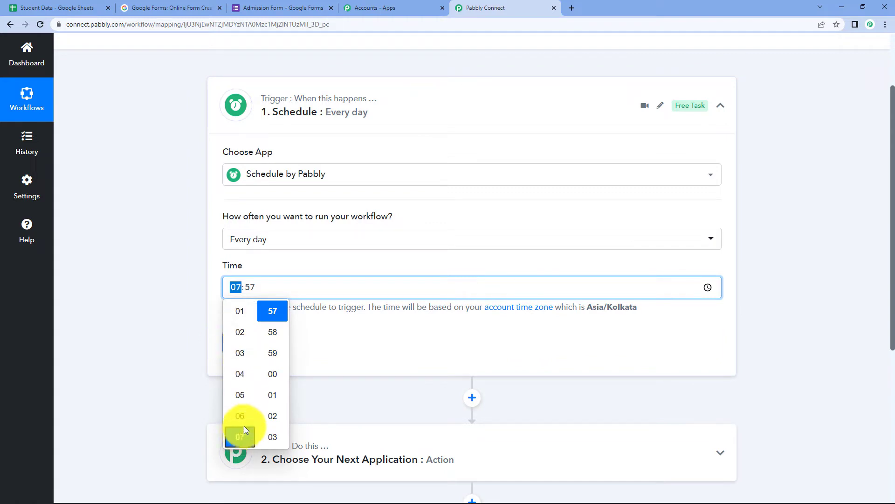
scroll(268, 404, "down", 3)
scroll(269, 401, "down", 10)
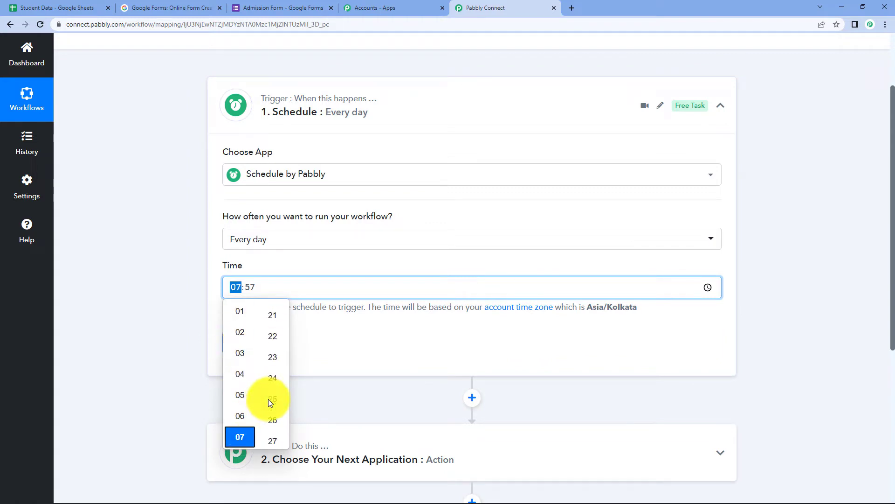
left_click(273, 443)
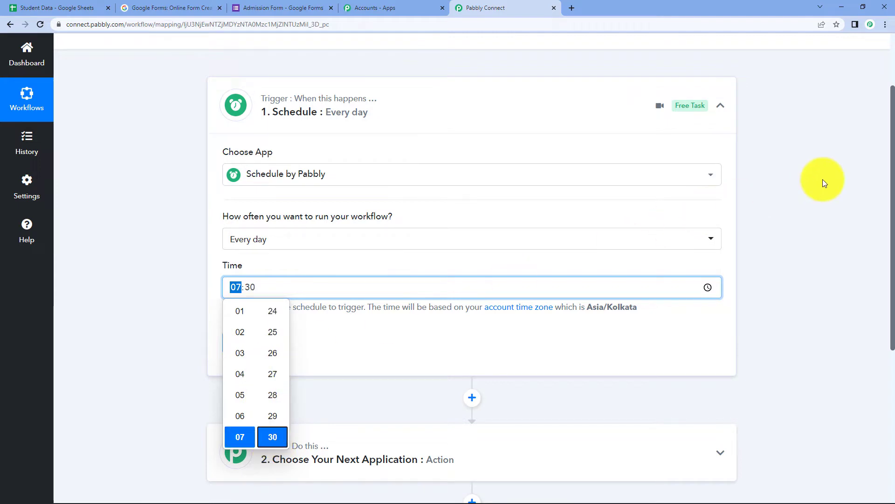
left_click(800, 268)
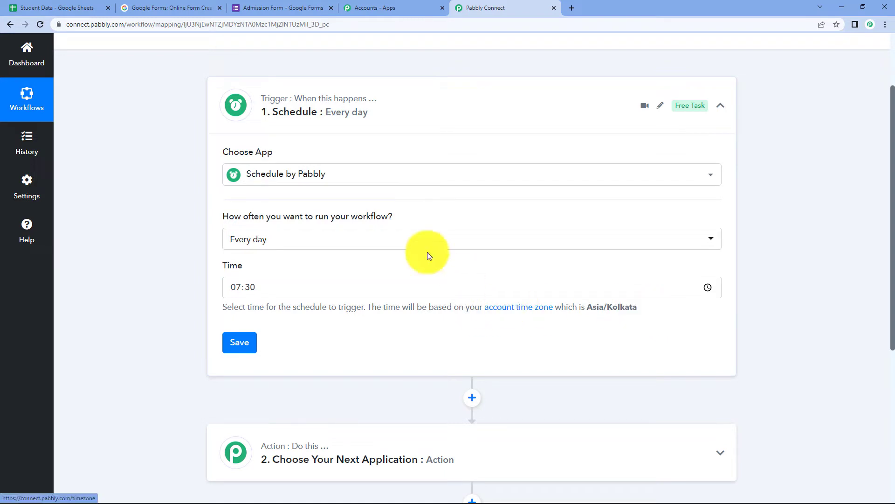
scroll(540, 205, "down", 3)
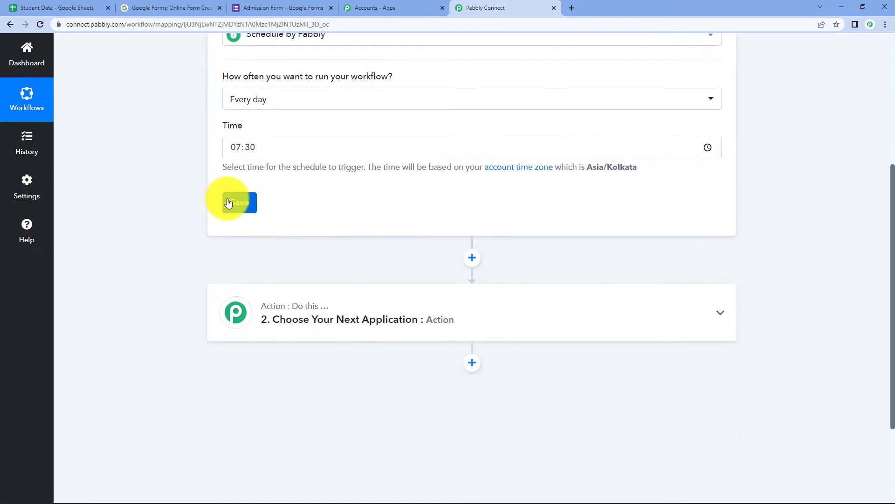
Save the daily 07:30 schedule, confirm it, and glance at the Student Data sheet
left_click(246, 209)
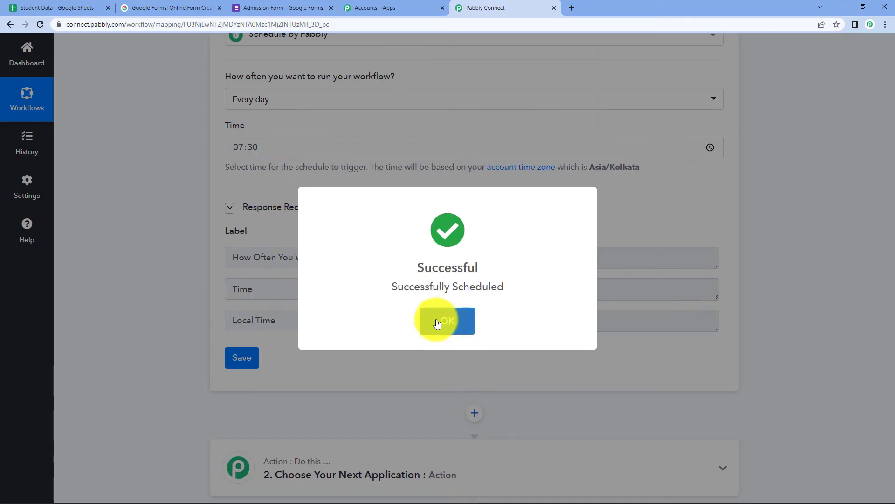
left_click(438, 322)
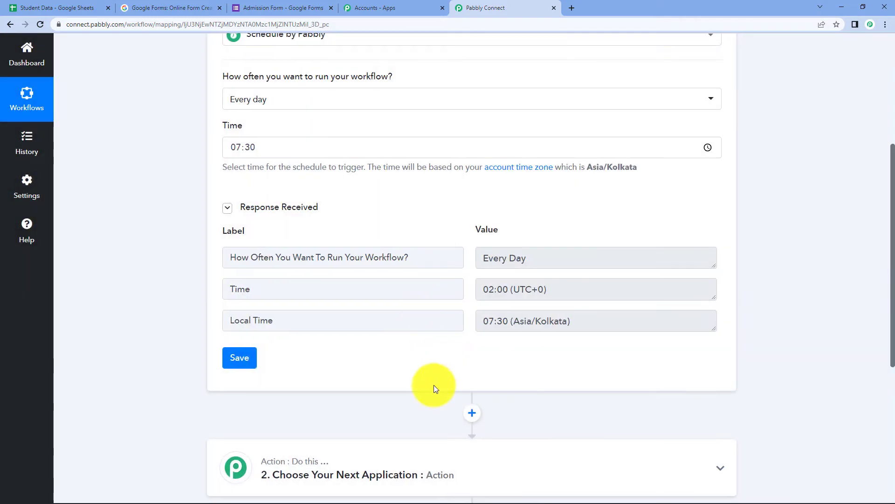
scroll(492, 158, "up", 2)
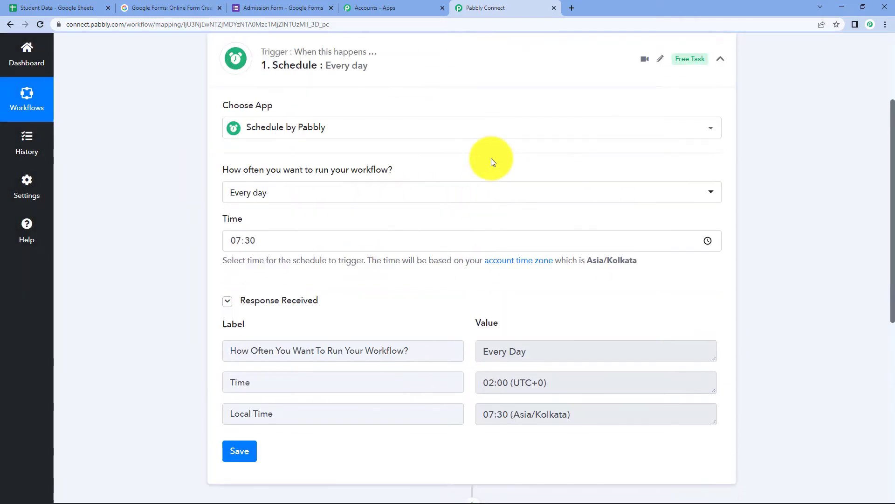
scroll(491, 158, "down", 1)
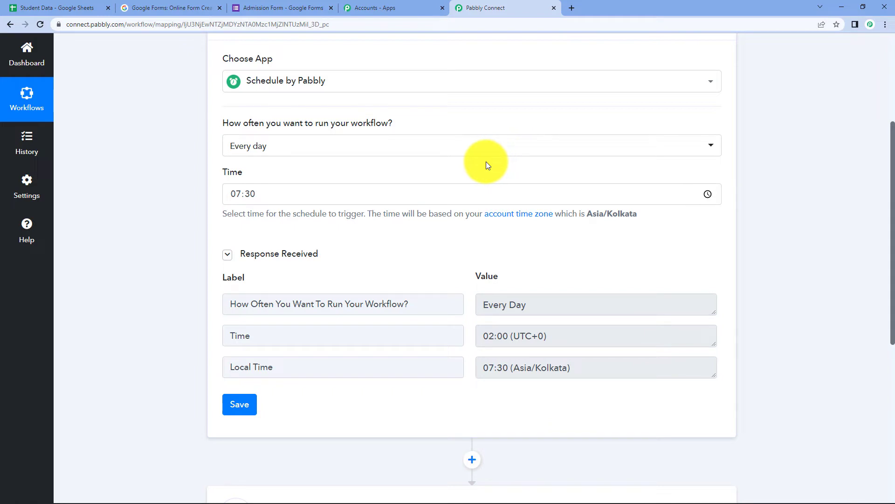
left_click(74, 9)
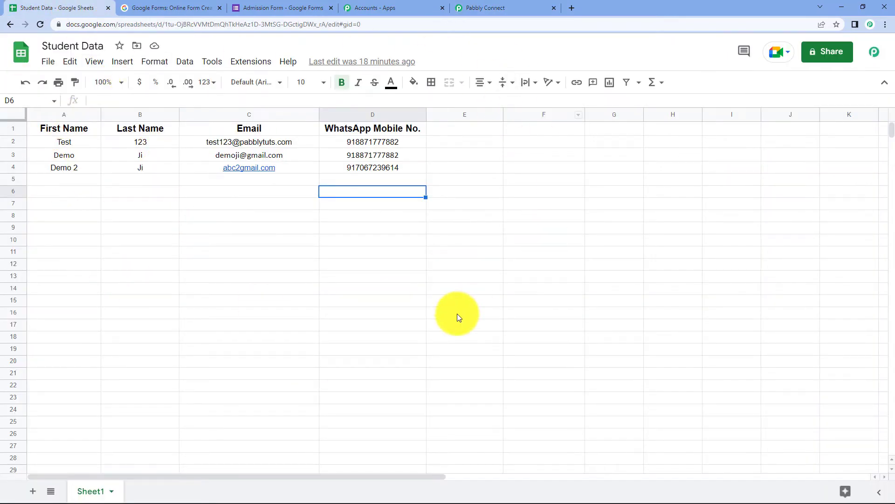
left_click(505, 8)
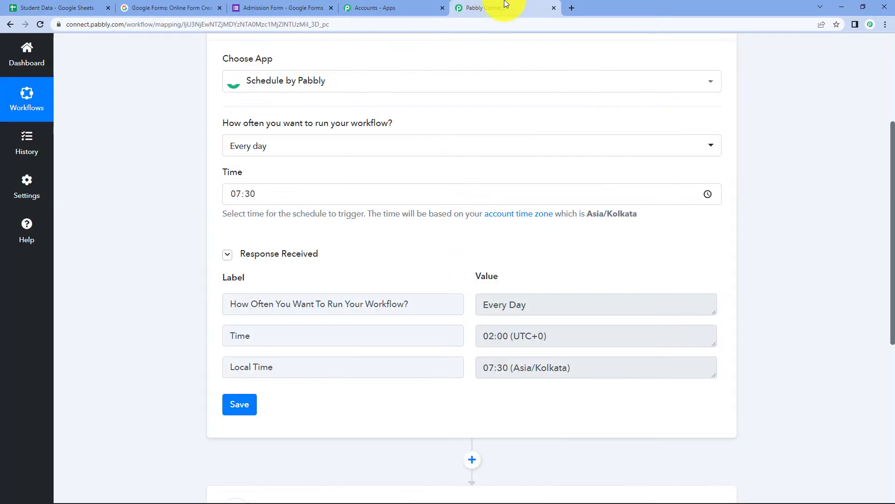
scroll(770, 217, "down", 7)
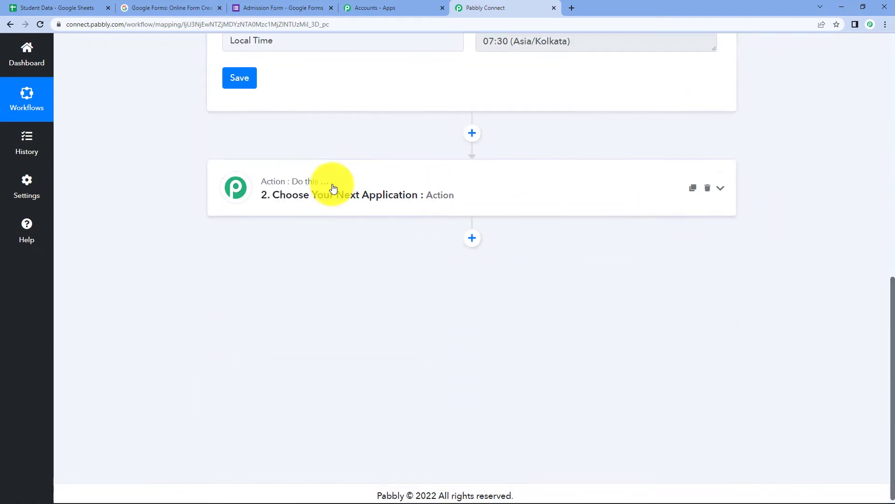
Expand the next action step and pick Google Sheets via a 'google s' search
left_click(331, 187)
left_click(320, 264)
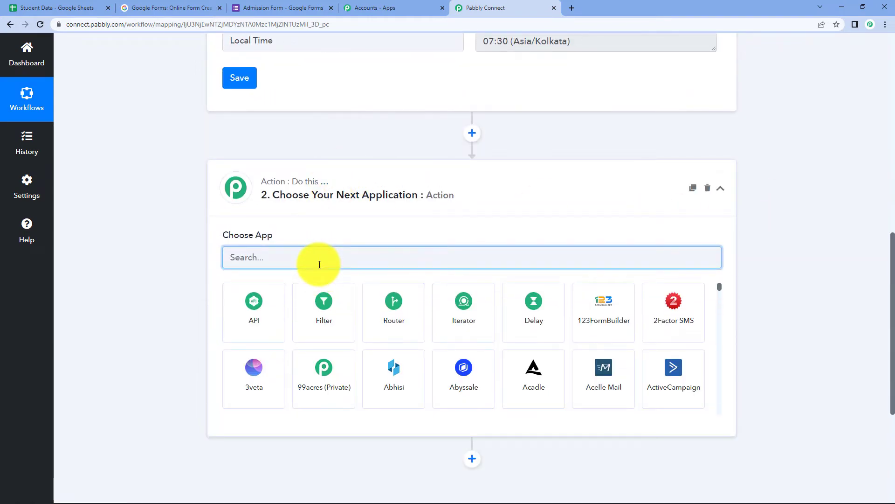
type("google ")
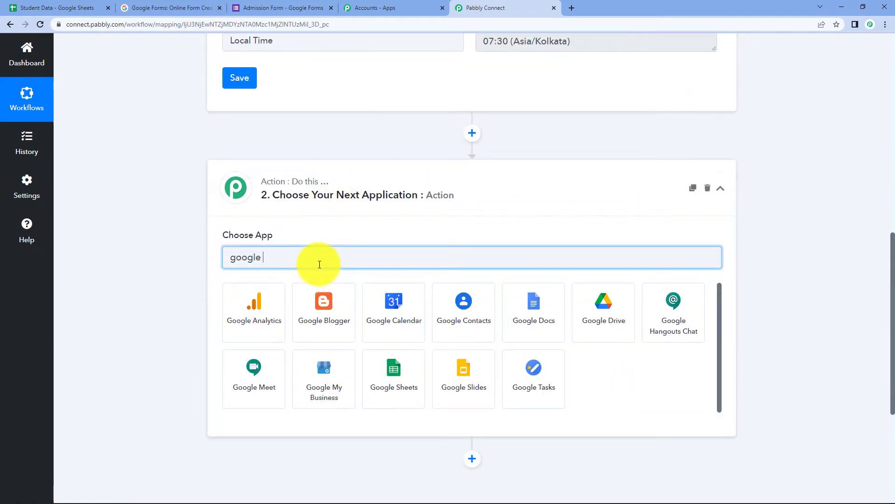
type("s")
left_click(278, 304)
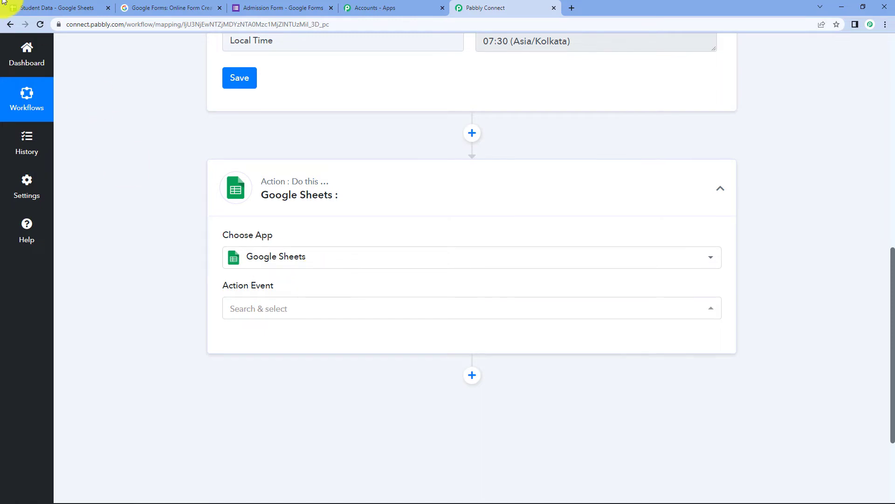
Set the Google Sheets action event to Get Row(s)
left_click(37, 7)
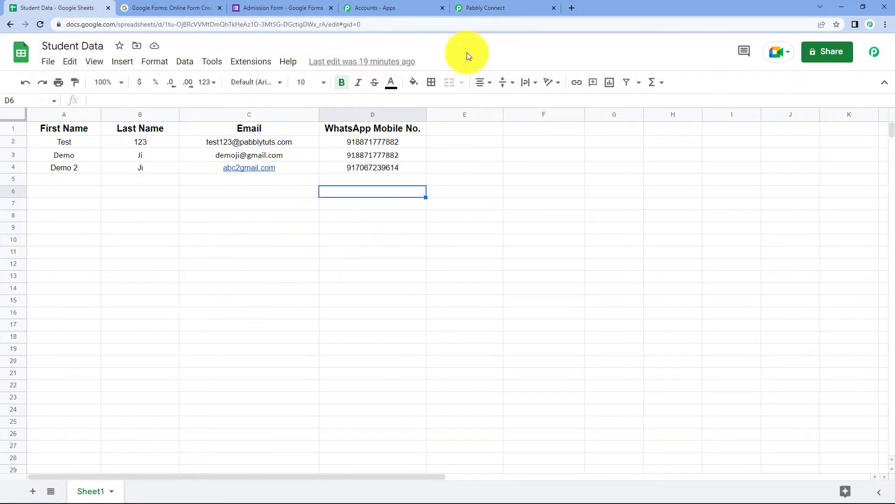
left_click(490, 8)
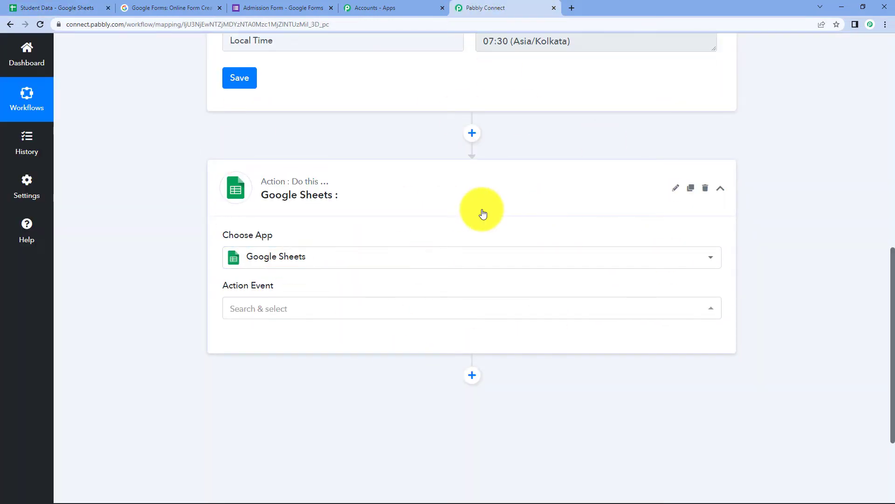
scroll(483, 213, "down", 2)
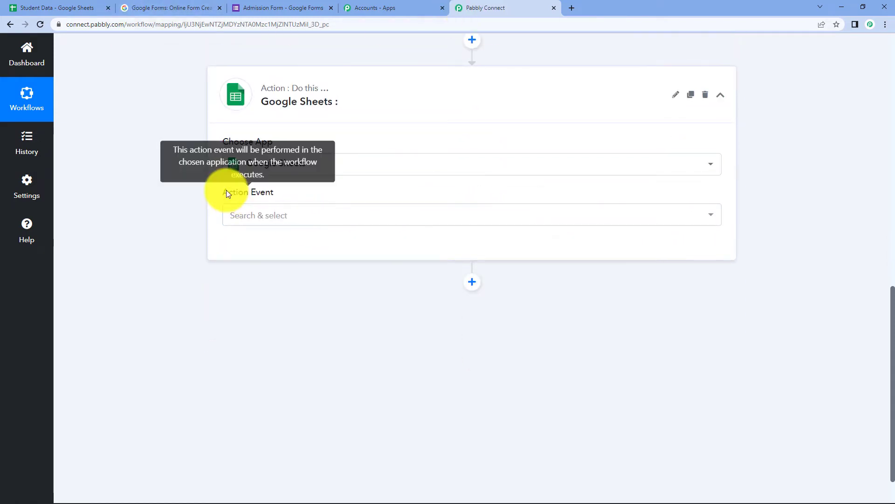
left_click(261, 225)
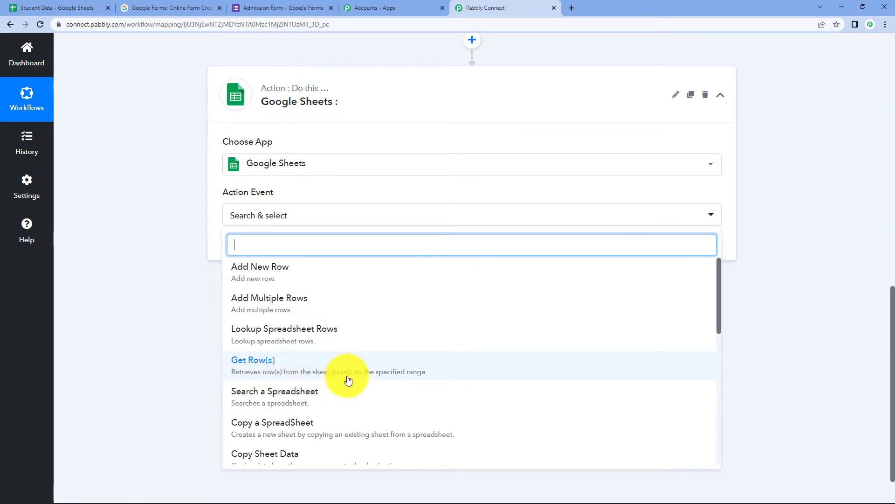
left_click(380, 380)
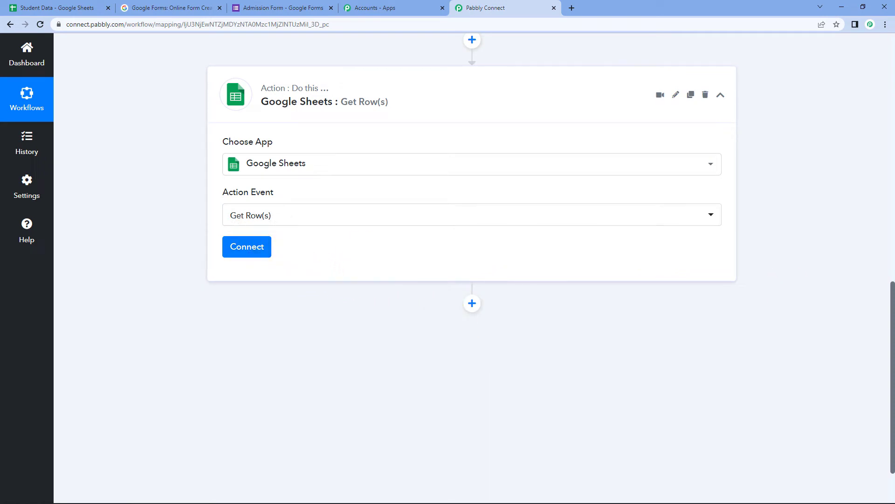
Add a new Google Sheets connection with the Google account and list its spreadsheets
left_click(231, 246)
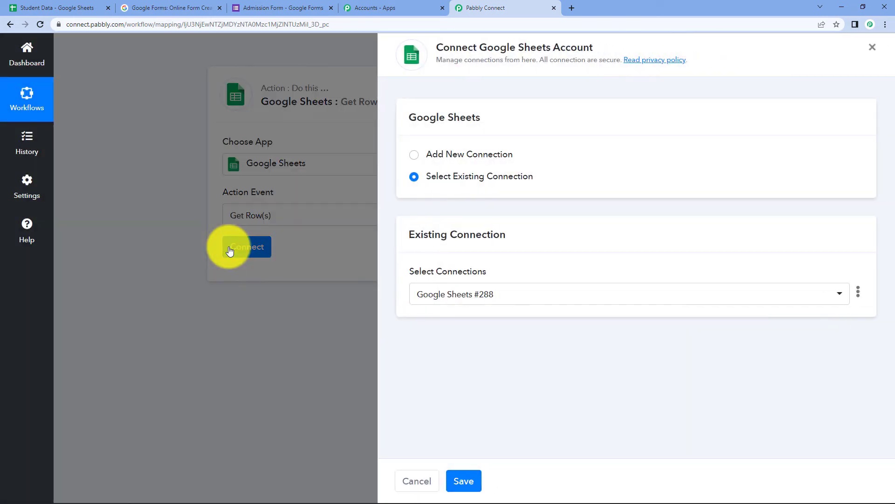
left_click(472, 157)
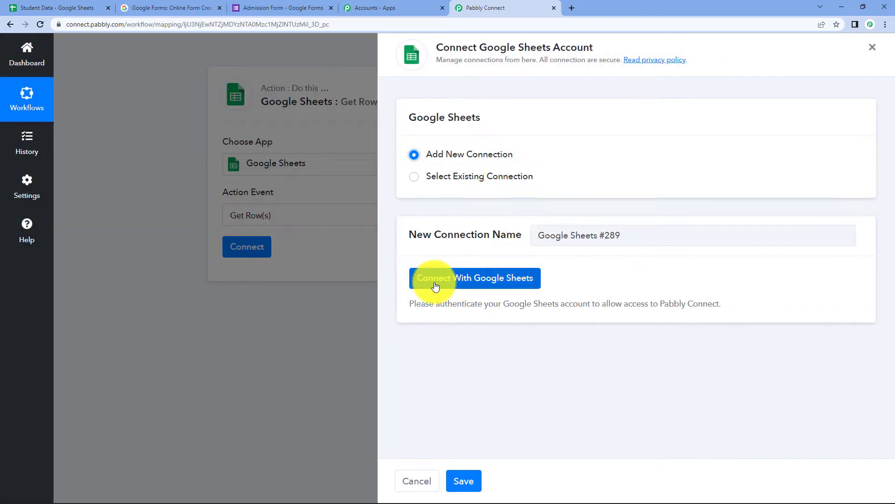
left_click(493, 281)
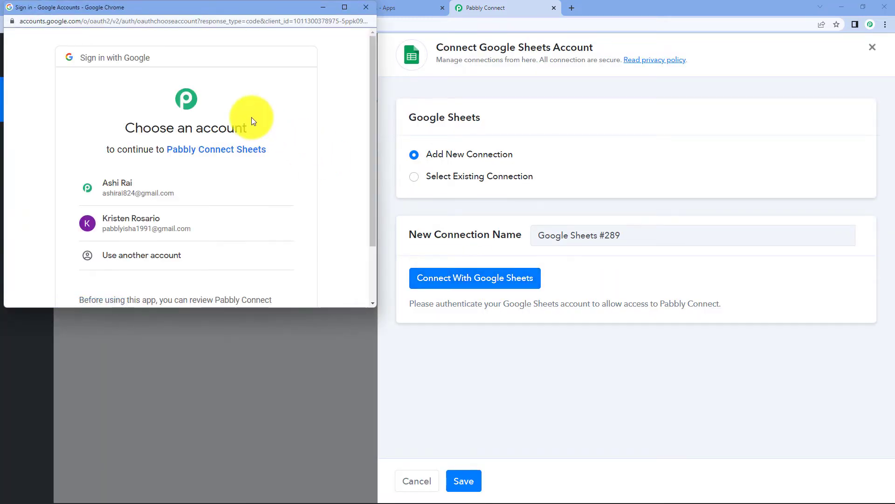
left_click(240, 189)
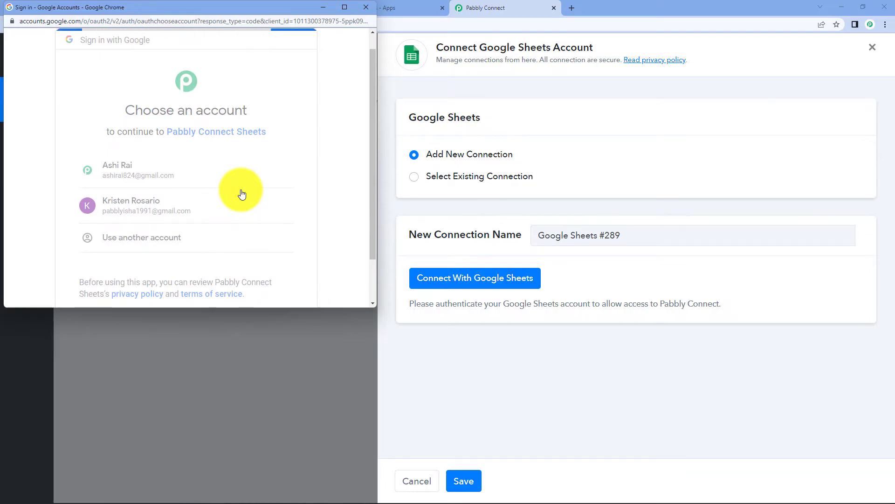
scroll(373, 224, "down", 2)
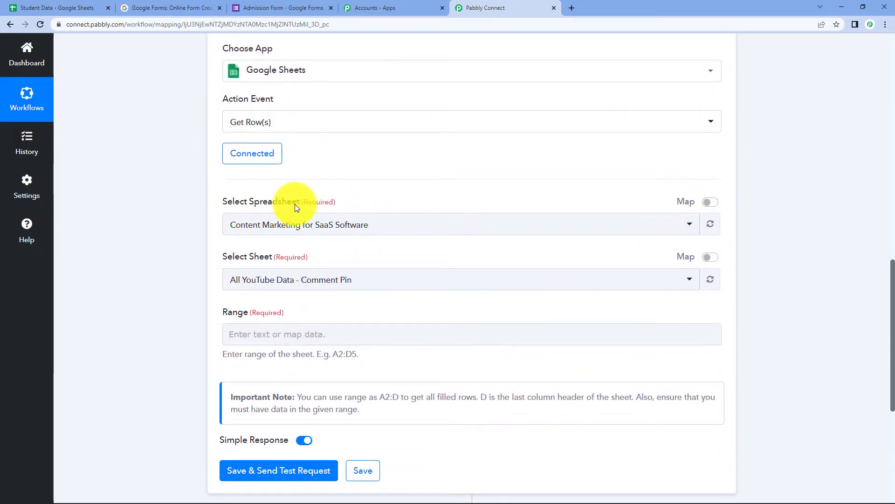
left_click(390, 219)
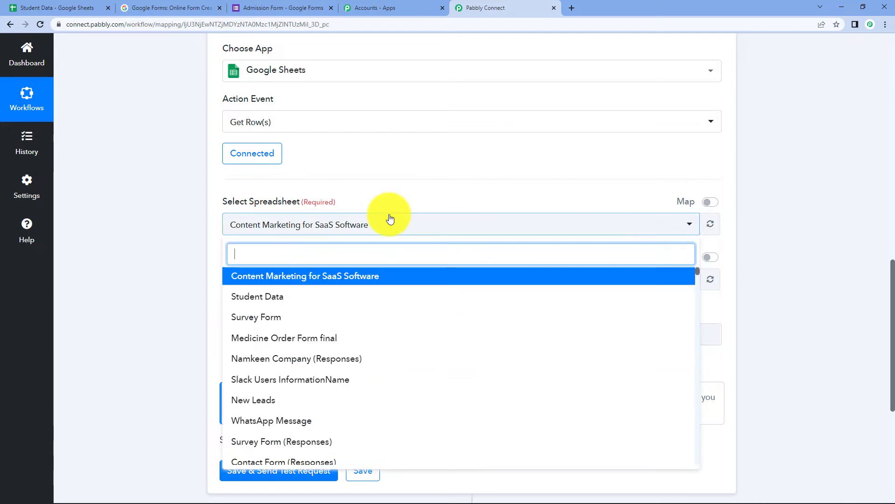
Choose Student Data as the source spreadsheet
left_click(52, 8)
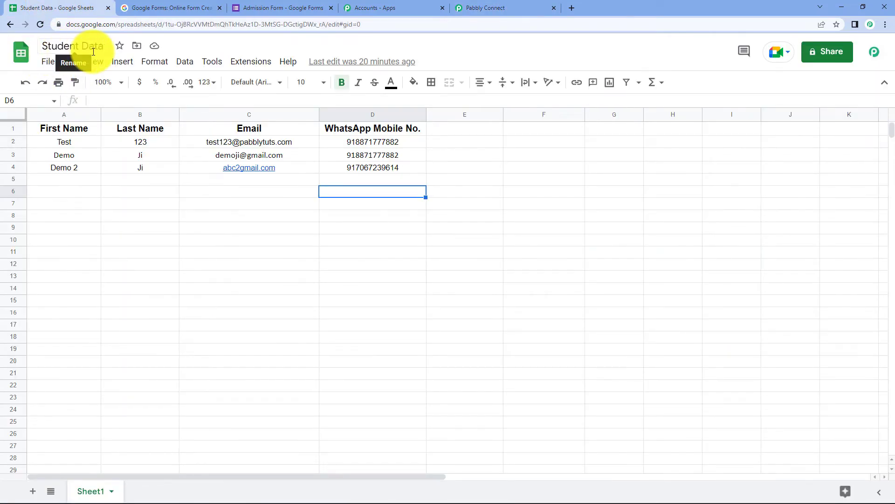
left_click(485, 8)
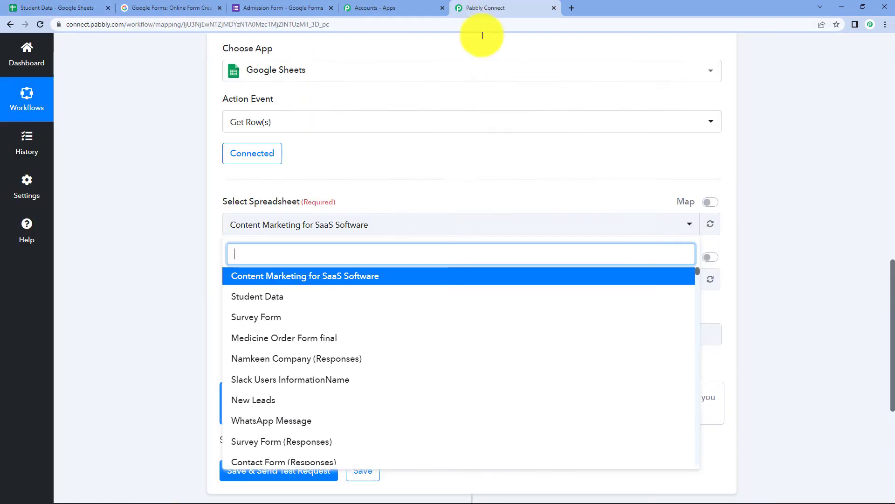
left_click(266, 301)
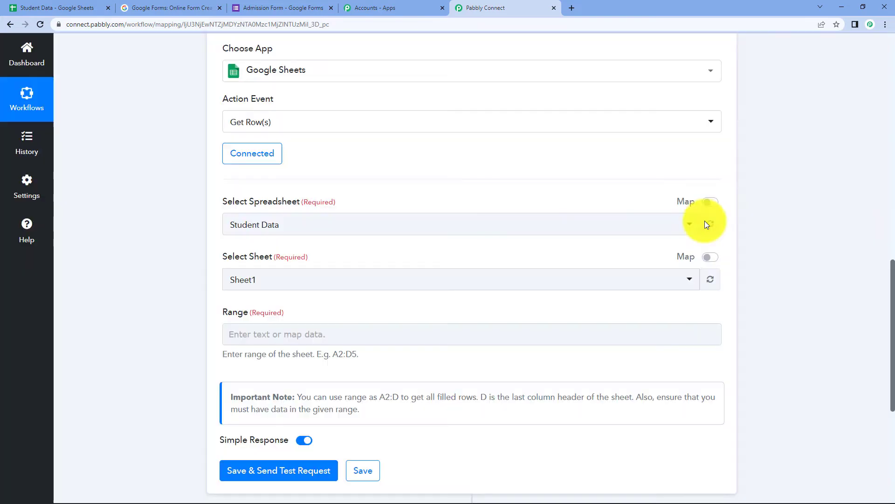
scroll(606, 224, "down", 2)
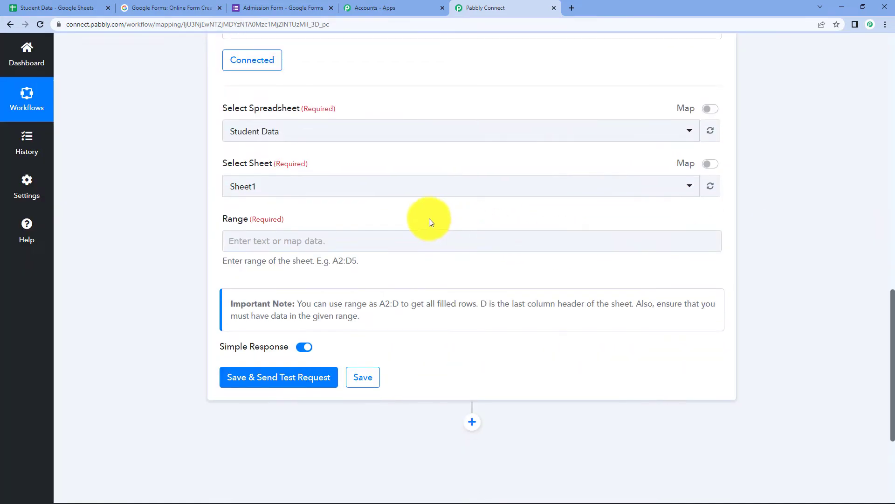
Select Sheet1 as the sheet to read
left_click(348, 187)
left_click(348, 187)
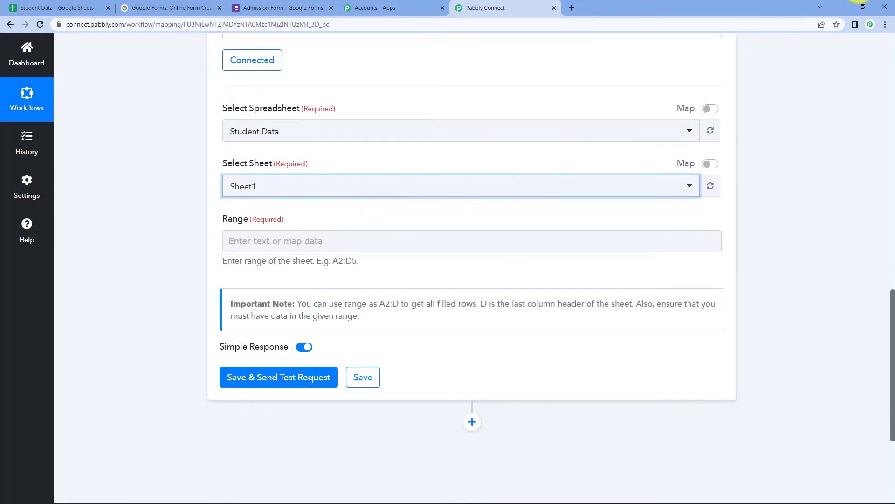
left_click(77, 8)
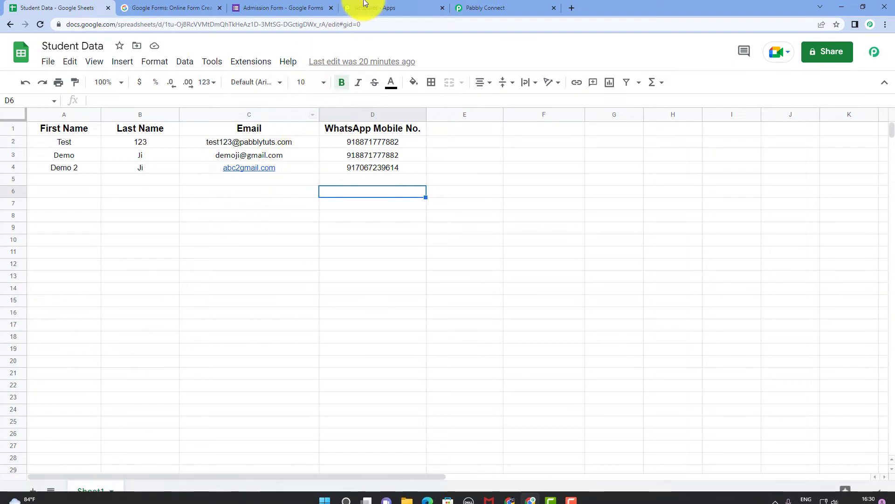
left_click(380, 5)
left_click(500, 5)
left_click(281, 186)
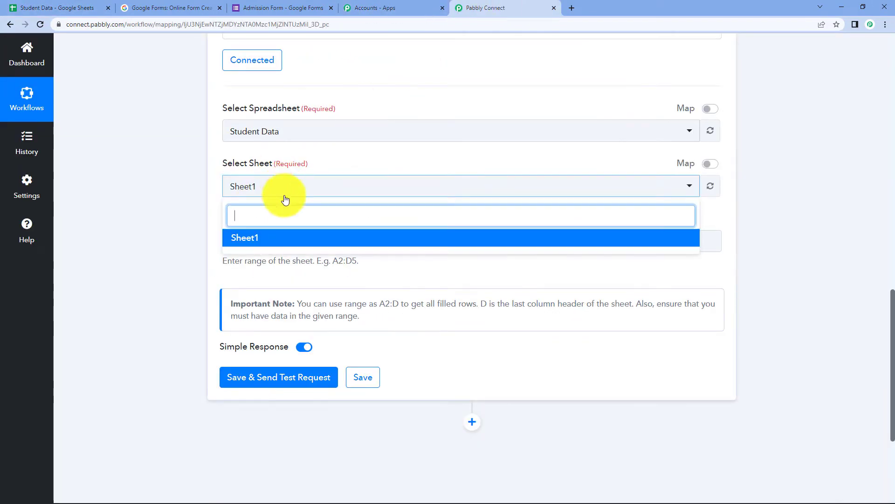
left_click(272, 248)
Check the sheet's filled rows, then begin the range as A2:
scroll(761, 184, "down", 1)
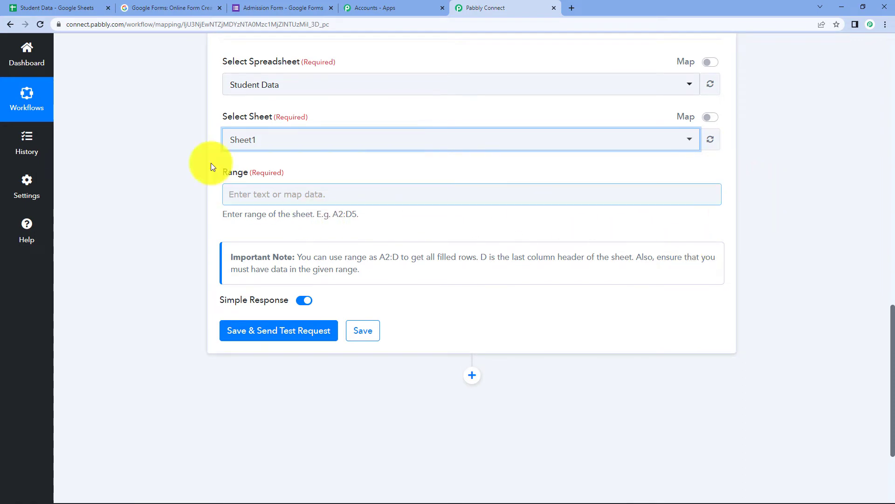
left_click(60, 7)
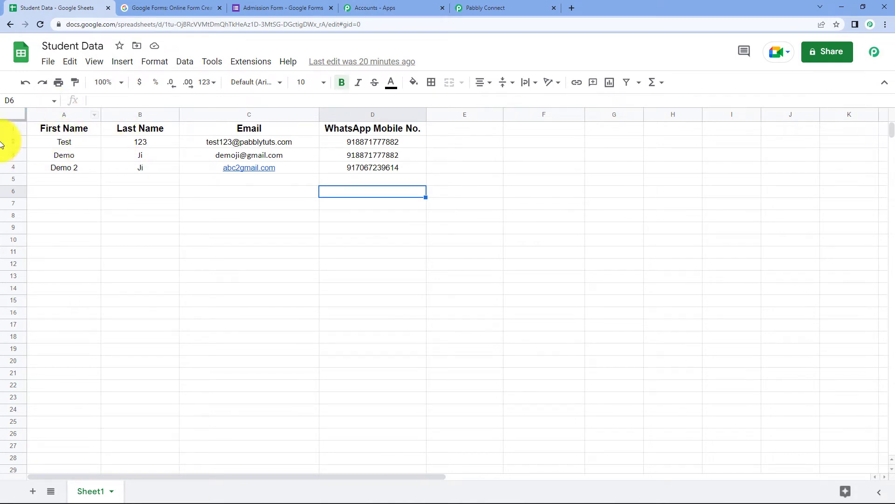
left_click(466, 8)
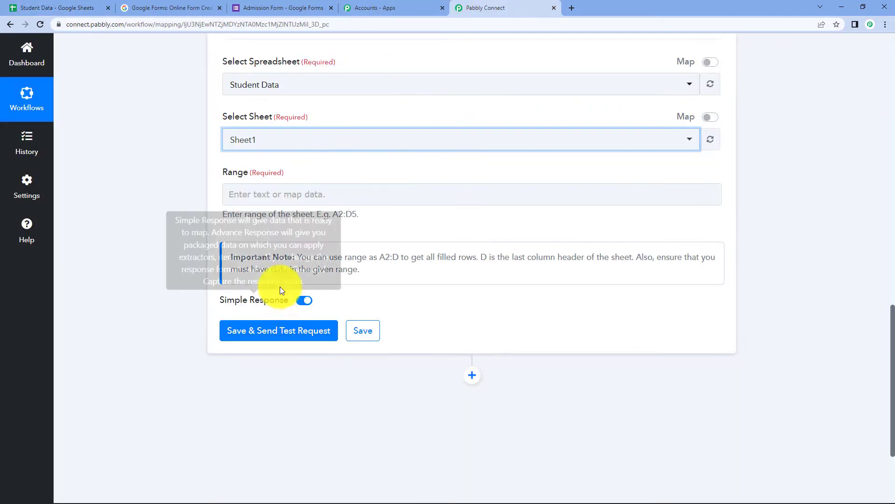
left_click(274, 190)
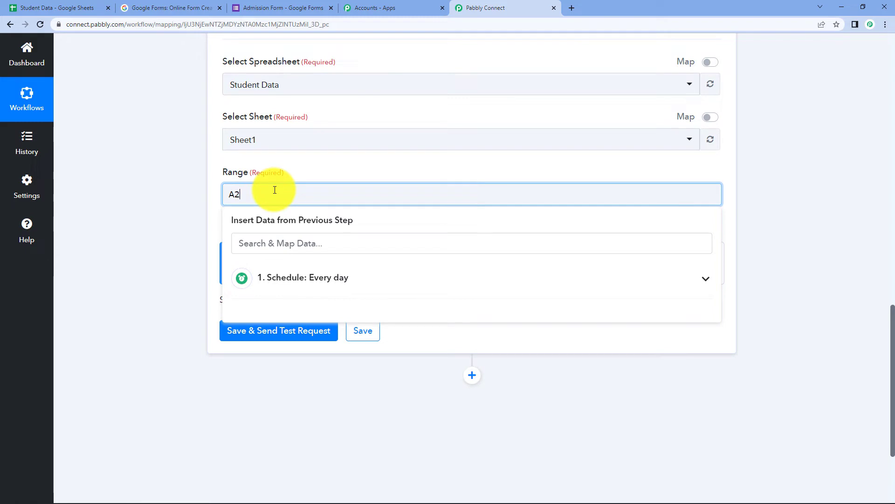
Finish the range as A2:D after checking which column the sheet's data ends in
left_click(46, 7)
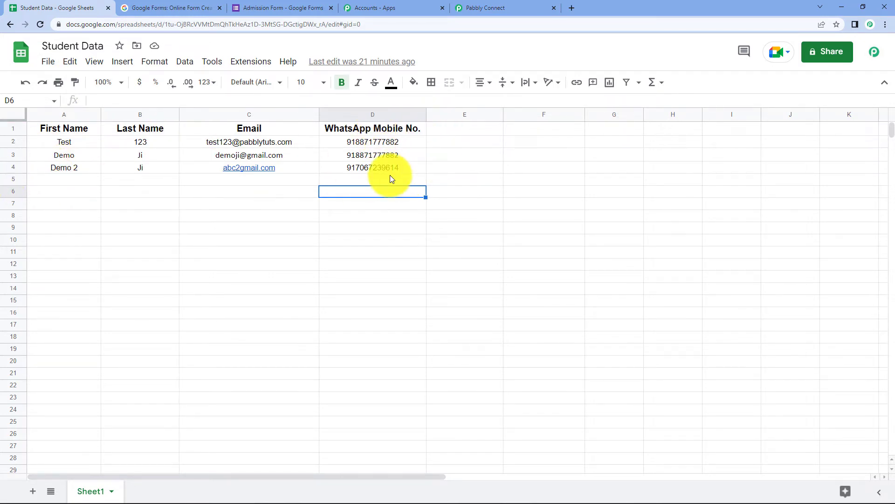
left_click(513, 7)
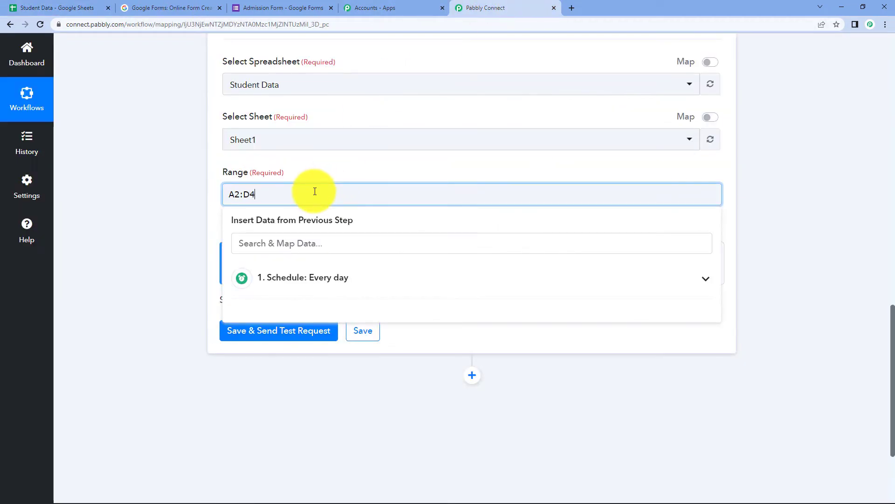
type("D4")
scroll(304, 233, "up", 2)
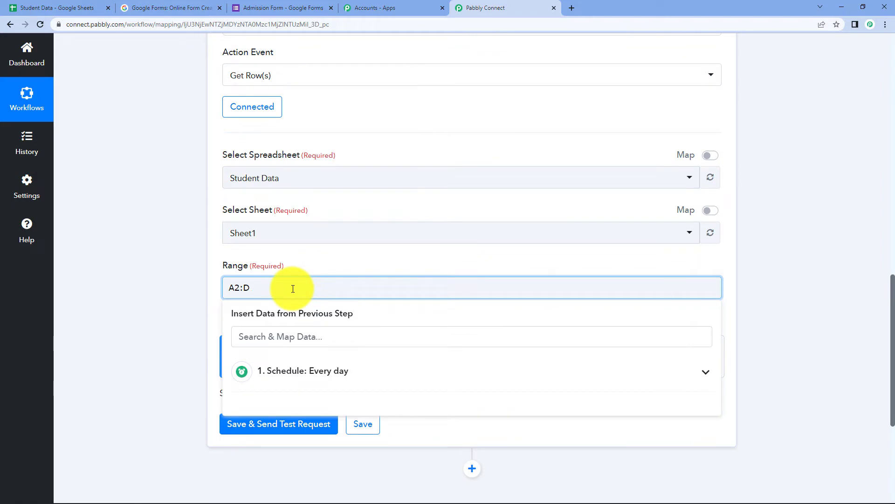
left_click(821, 184)
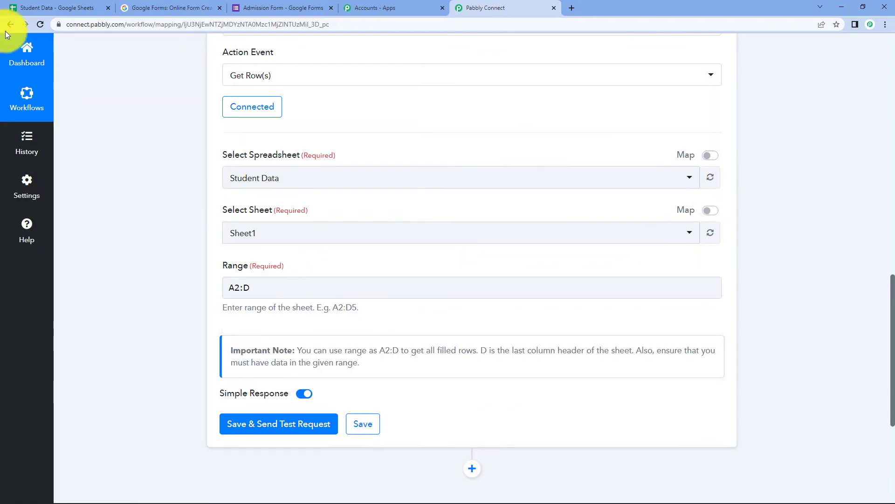
left_click(56, 7)
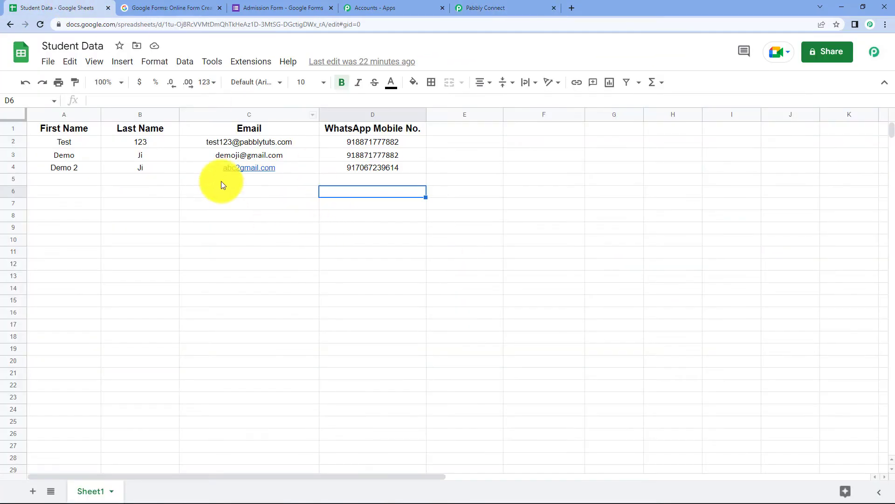
left_click(467, 7)
left_click(229, 297)
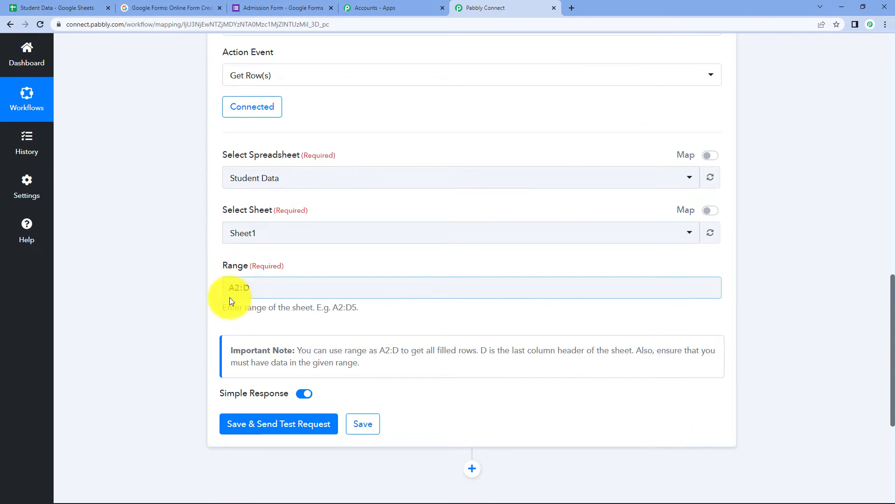
left_click(93, 8)
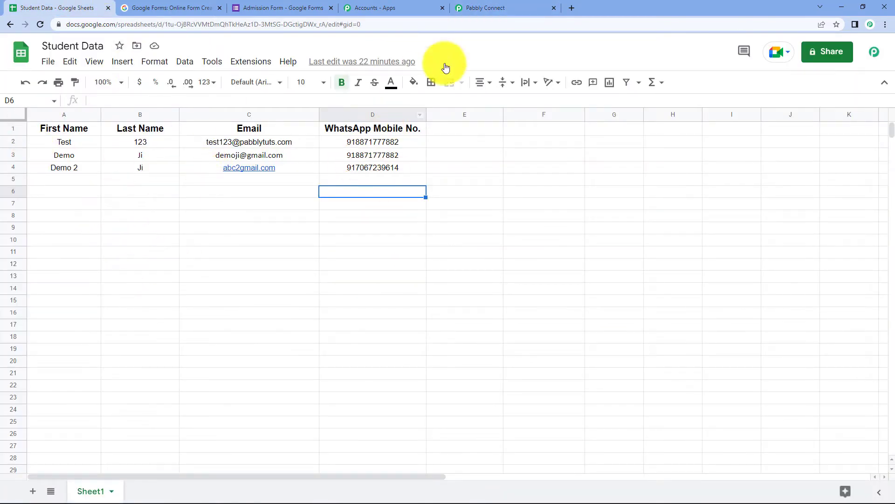
left_click(477, 7)
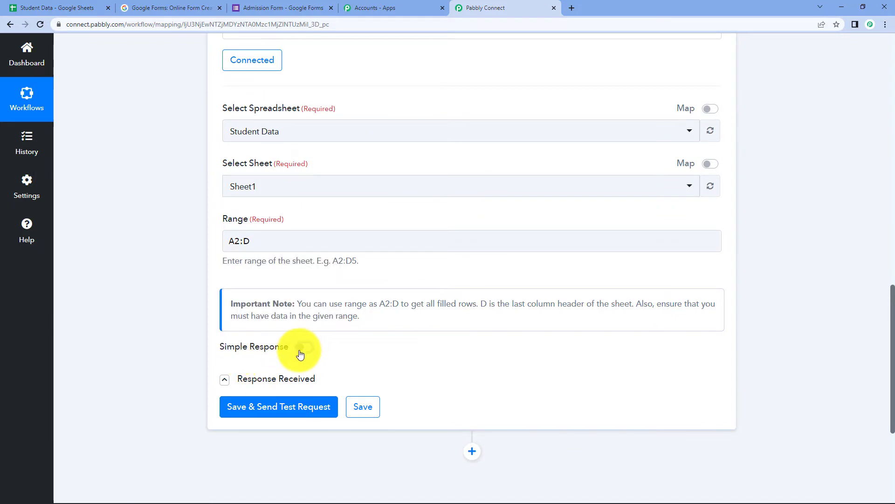
Test Get Row(s) and enlarge the response to match rows 2–4 against the sheet
scroll(466, 322, "down", 1)
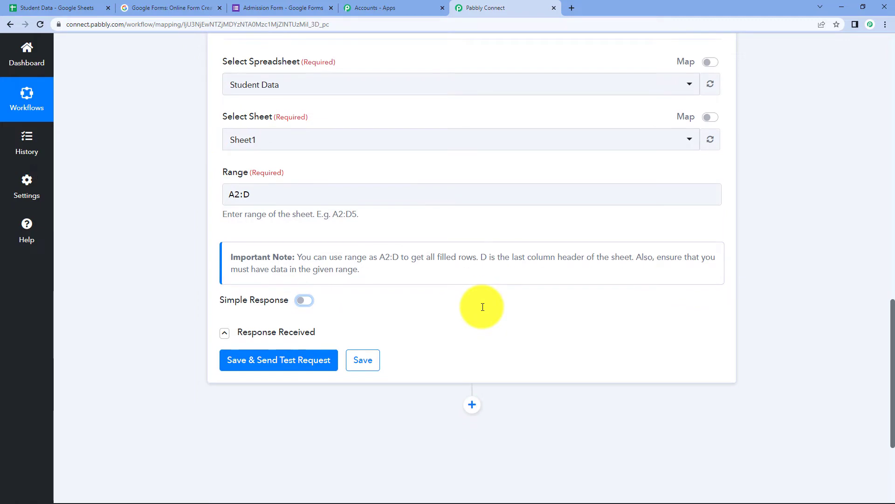
left_click(275, 368)
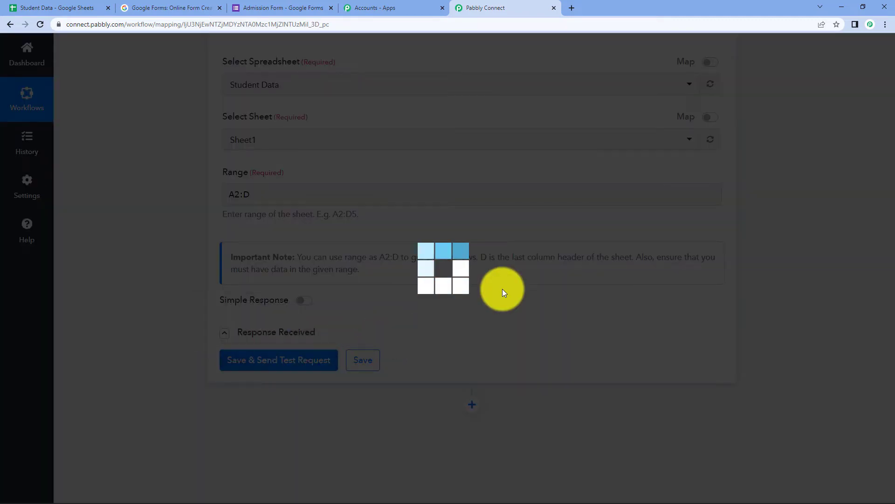
scroll(555, 281, "down", 1)
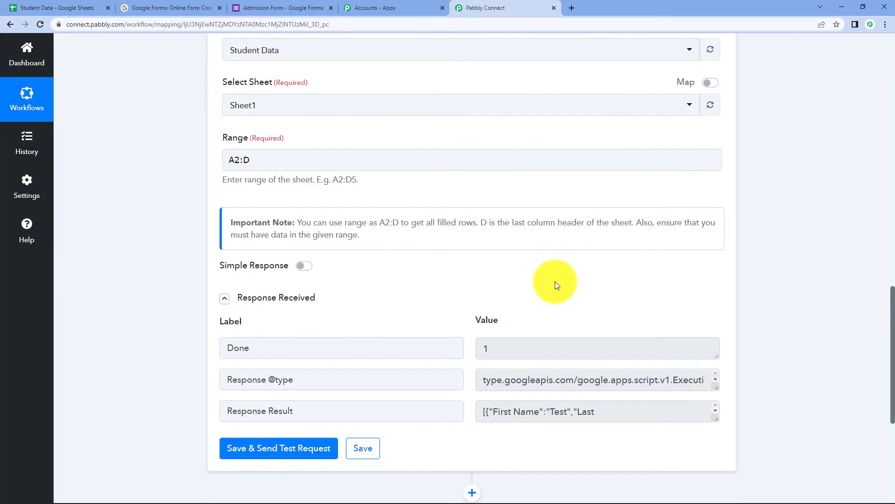
scroll(555, 281, "down", 3)
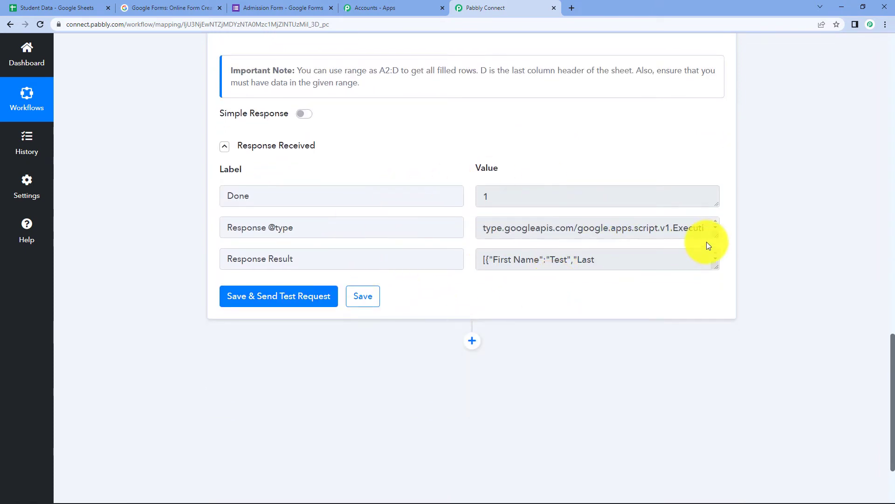
left_click_drag(716, 267, 700, 436)
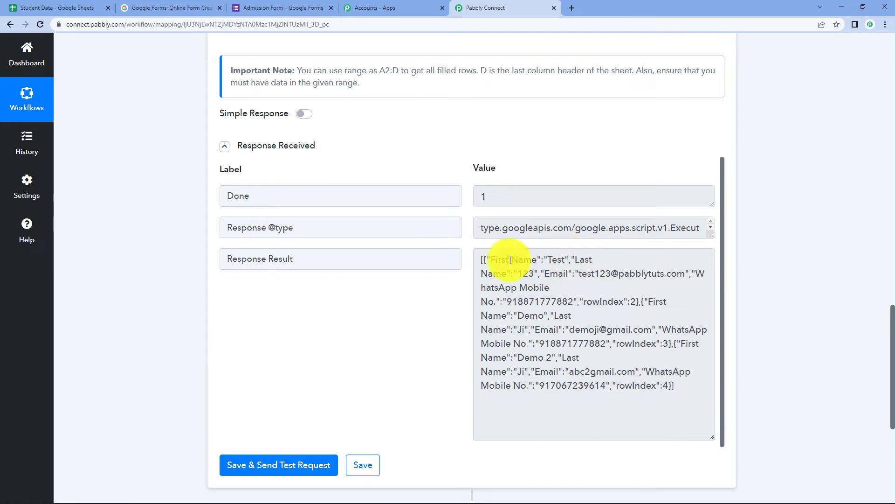
left_click(42, 8)
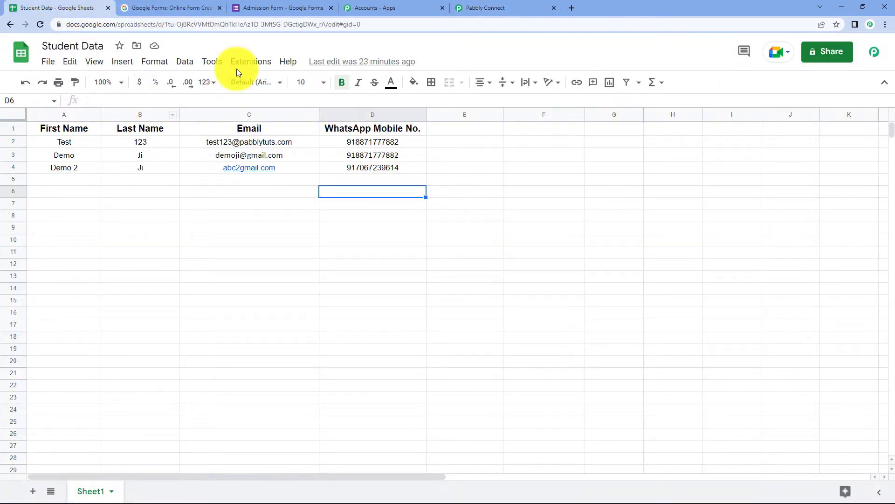
left_click(513, 8)
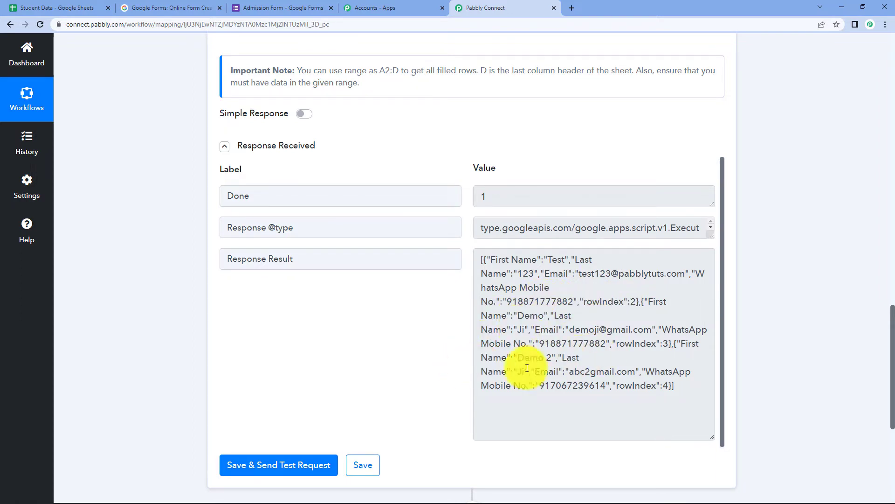
left_click(14, 8)
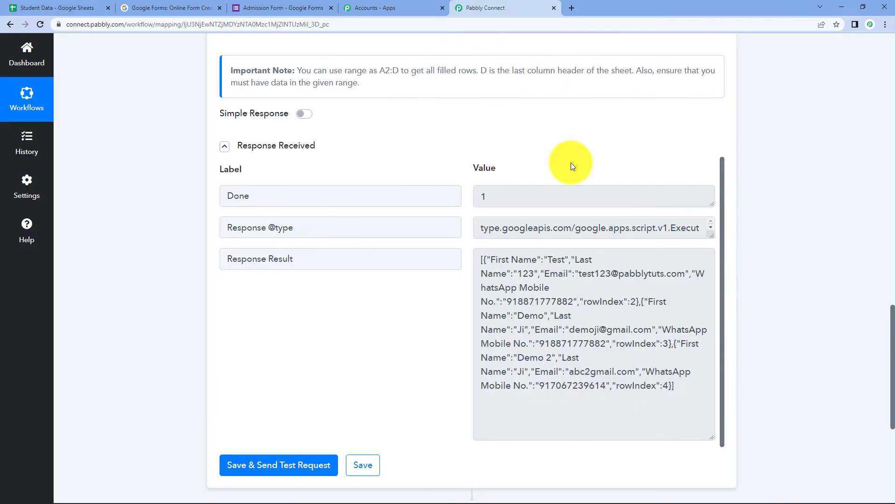
left_click(478, 10)
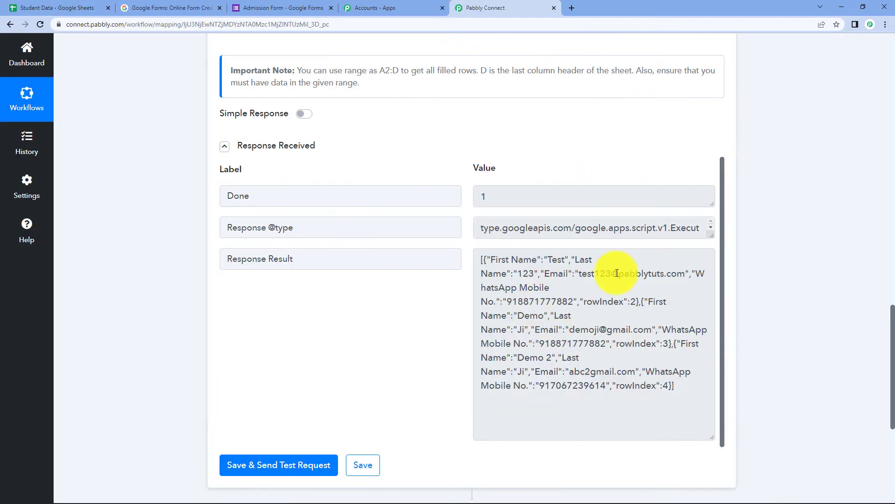
scroll(754, 291, "up", 9)
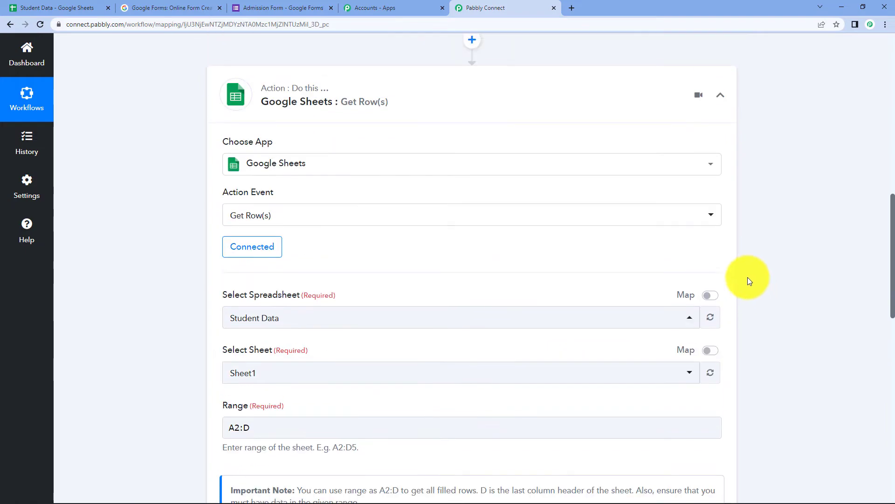
Collapse the Schedule and Get Row(s) steps, then insert a new action step below
left_click(720, 94)
scroll(741, 191, "up", 2)
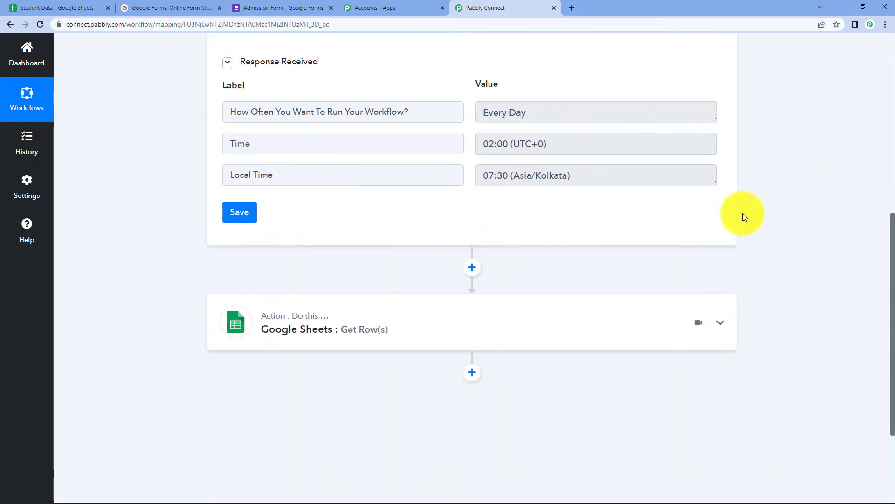
scroll(742, 214, "up", 6)
left_click(599, 108)
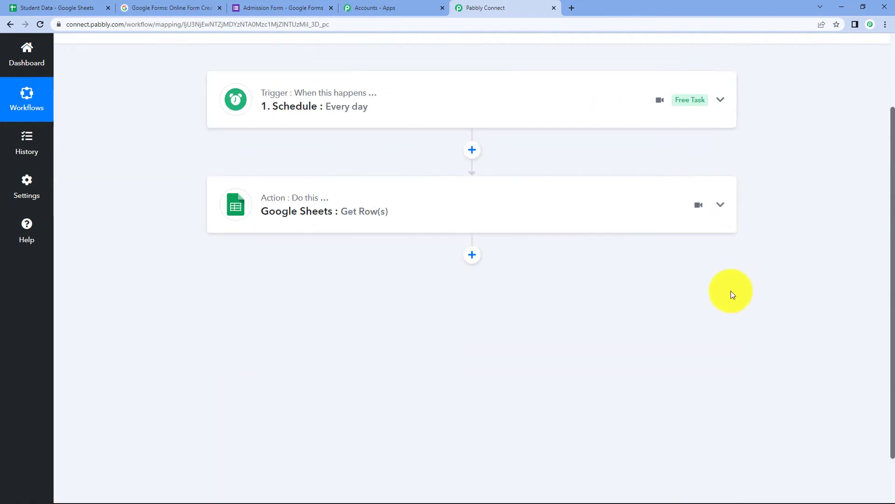
left_click(572, 218)
scroll(746, 318, "down", 4)
scroll(757, 320, "down", 4)
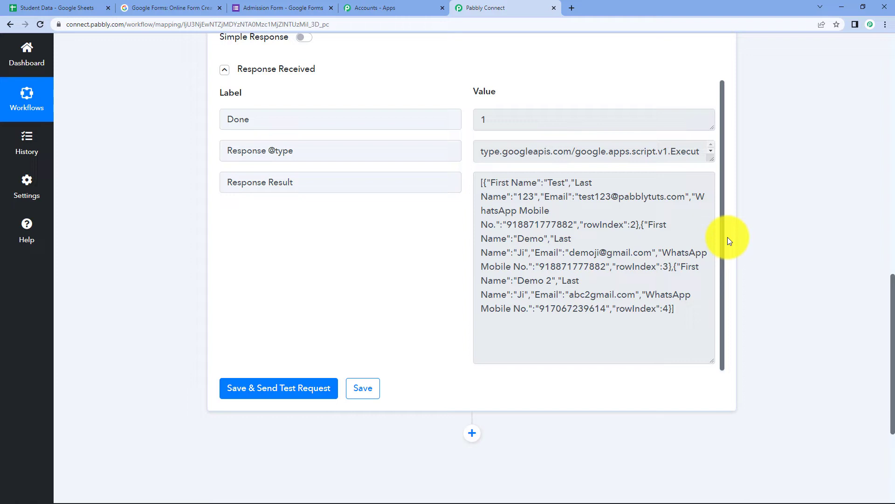
scroll(812, 169, "up", 7)
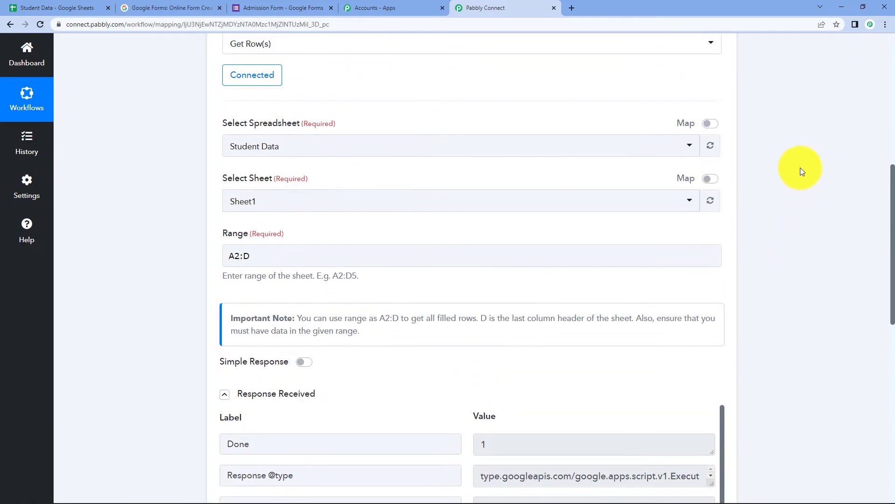
scroll(716, 93, "up", 3)
left_click(720, 64)
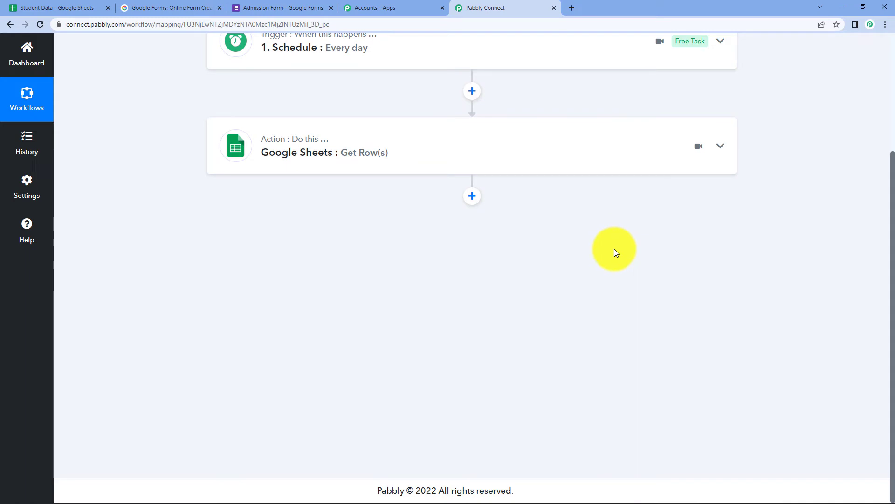
left_click(472, 196)
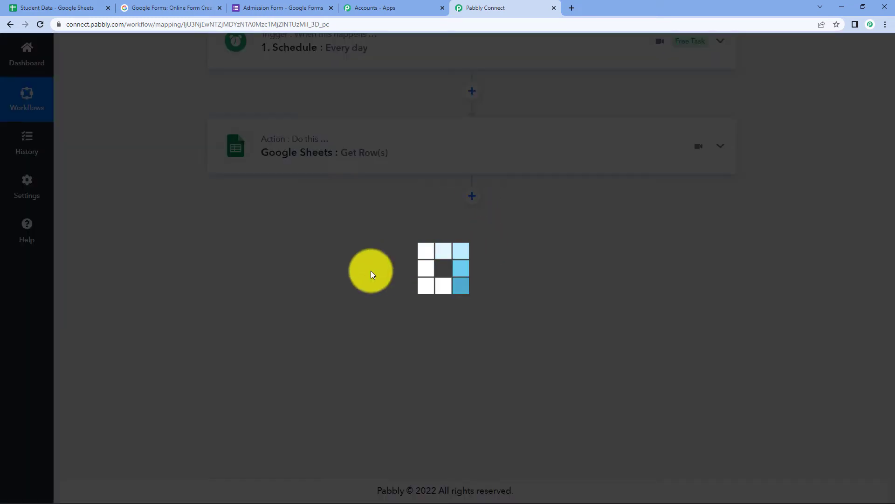
scroll(308, 266, "down", 1)
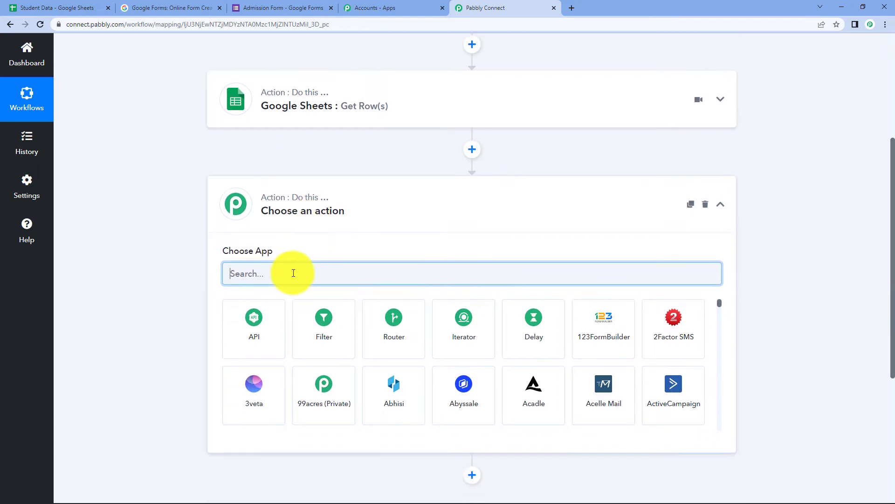
Choose Iterator by Pabbly over the Response Result and send its test request
type("itere")
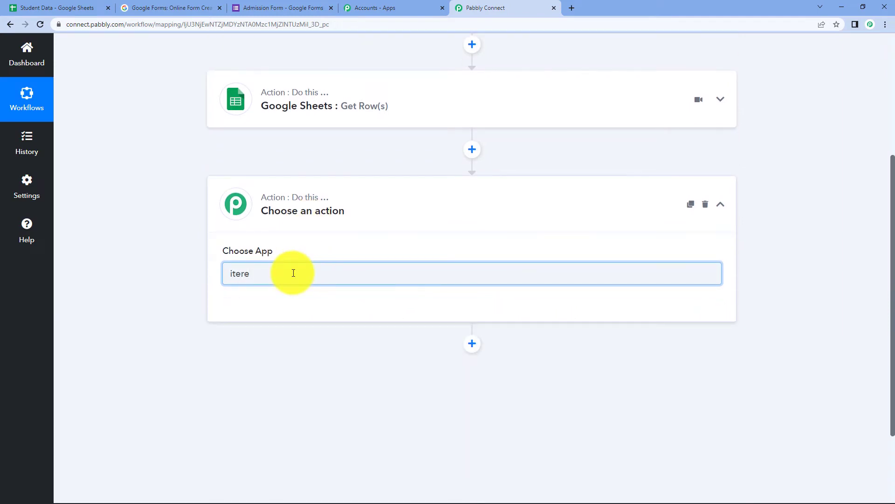
key("BackSpace")
key("BackSpace")
left_click(254, 324)
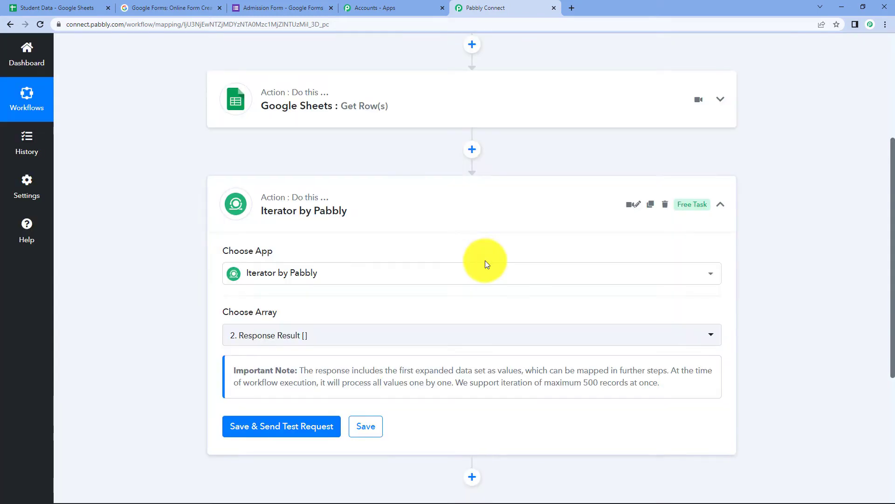
scroll(485, 264, "down", 2)
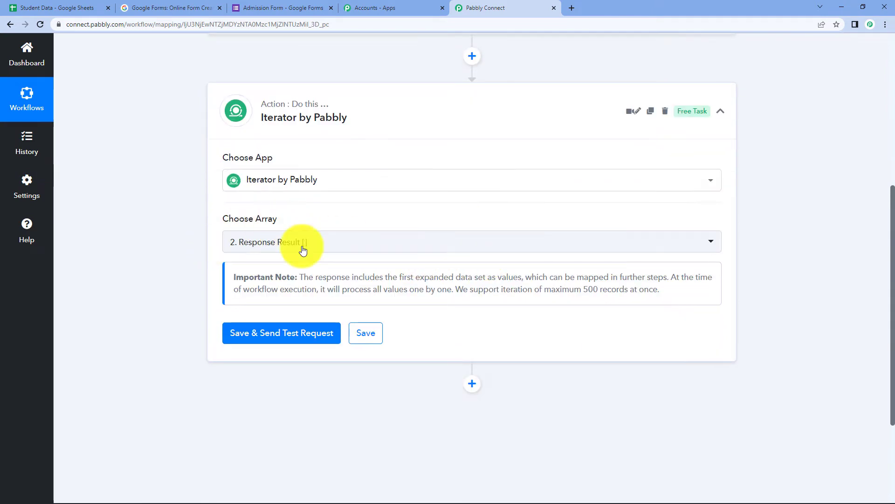
left_click(286, 339)
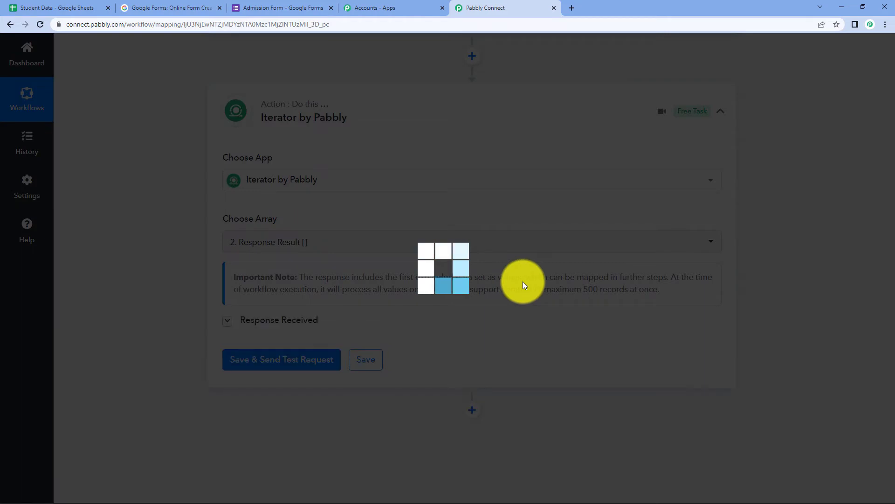
scroll(746, 264, "down", 3)
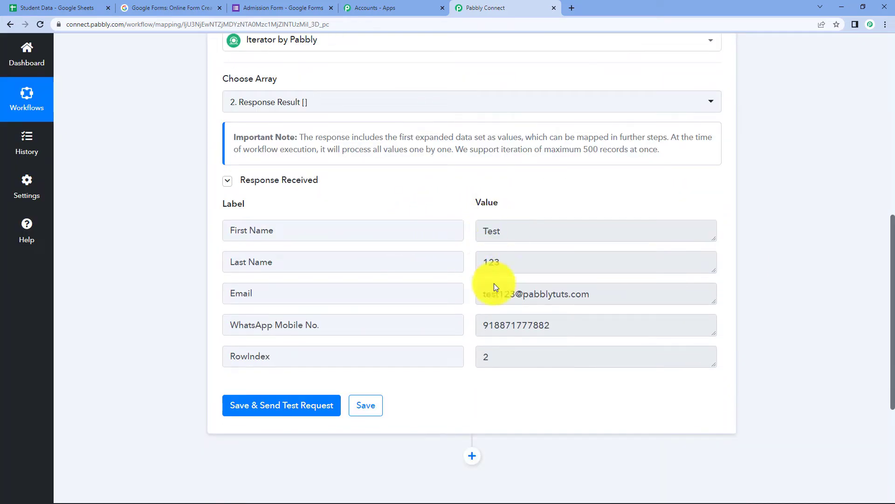
Compare the first returned student row with the sheet, then collapse the Iterator step
left_click(47, 8)
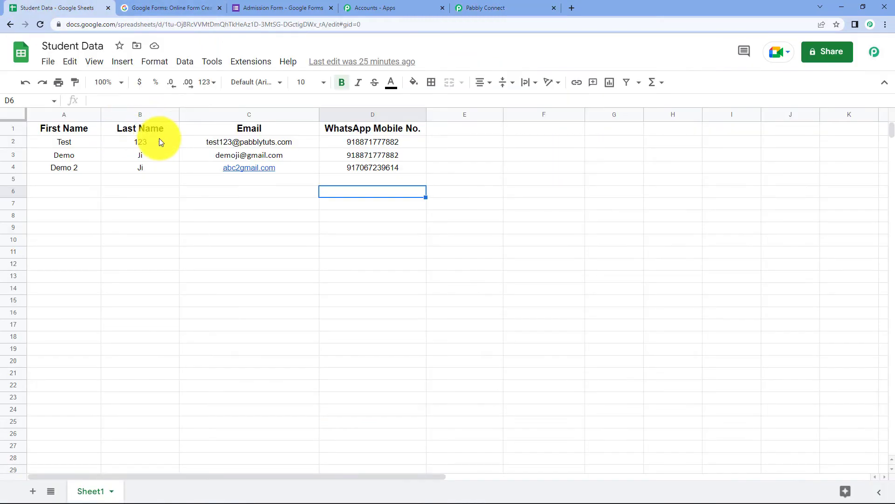
left_click(516, 7)
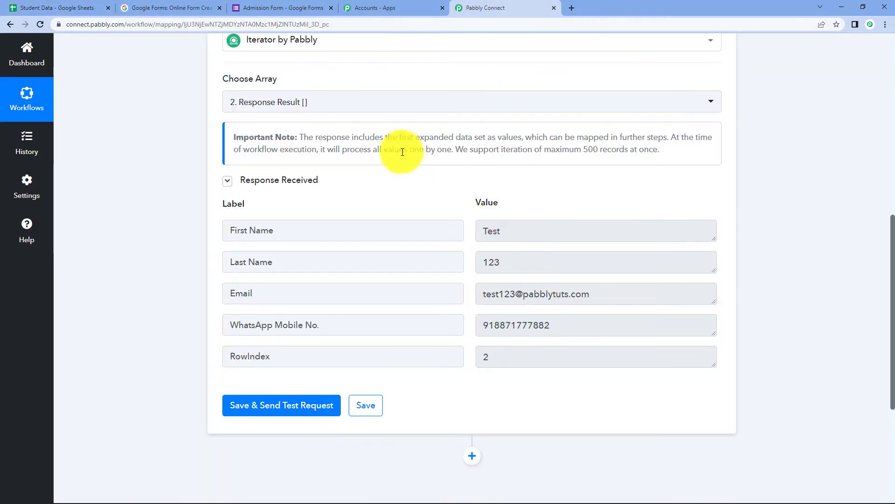
left_click_drag(299, 136, 472, 142)
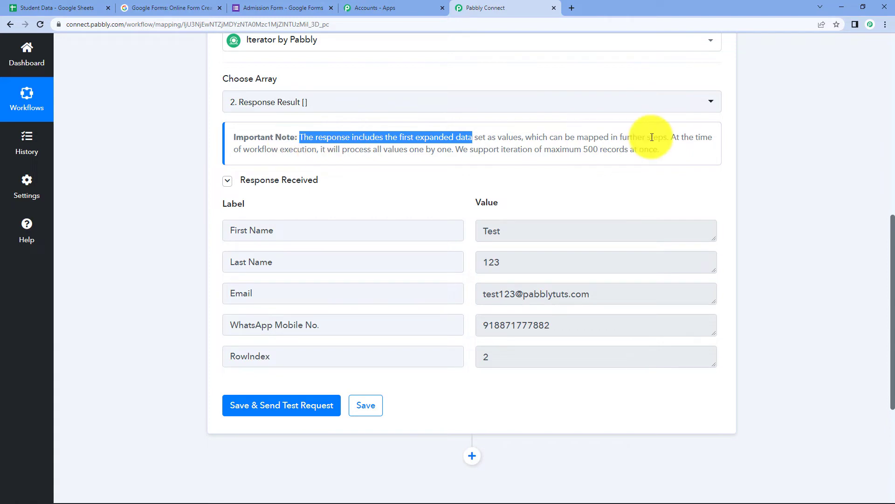
left_click_drag(243, 149, 413, 156)
left_click(500, 161)
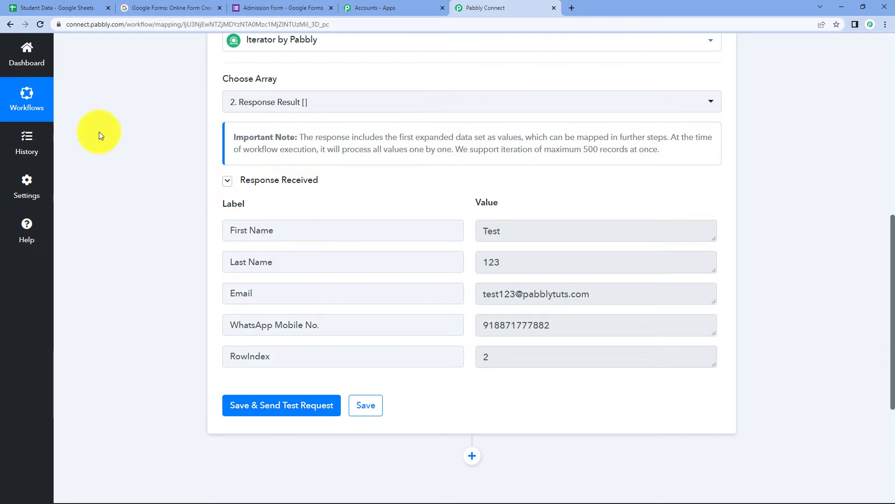
left_click(41, 8)
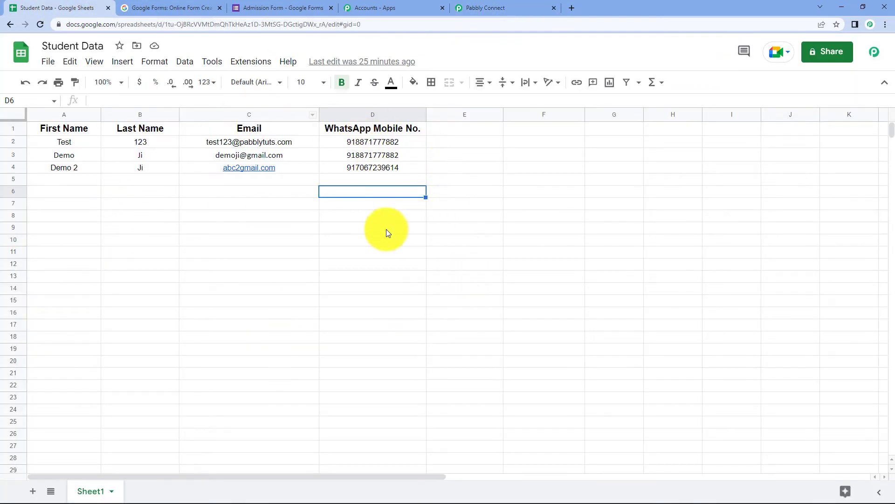
left_click(542, 5)
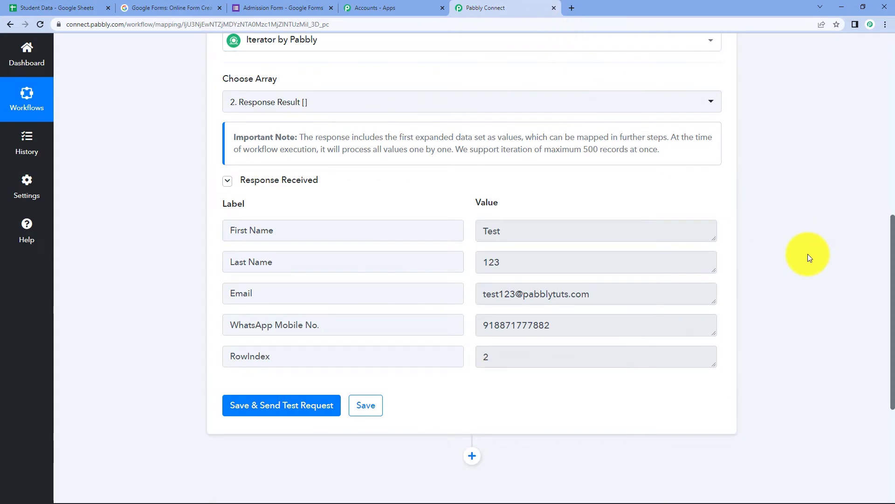
scroll(808, 267, "up", 3)
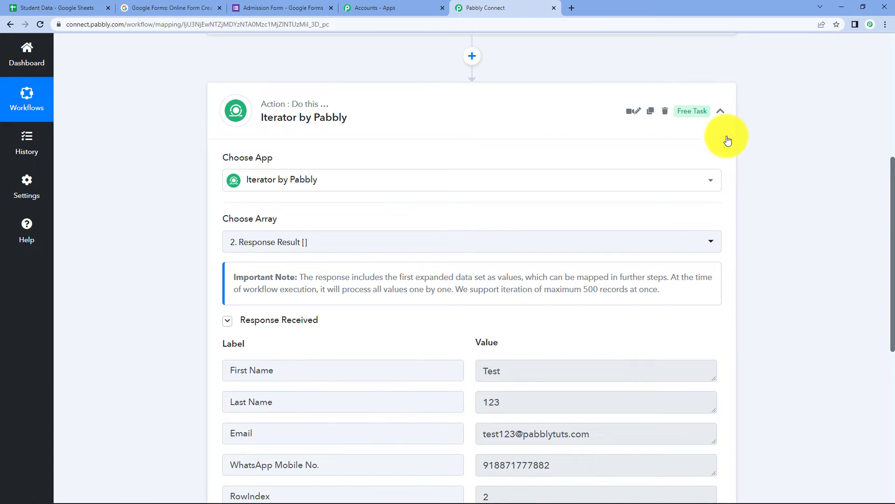
left_click(720, 112)
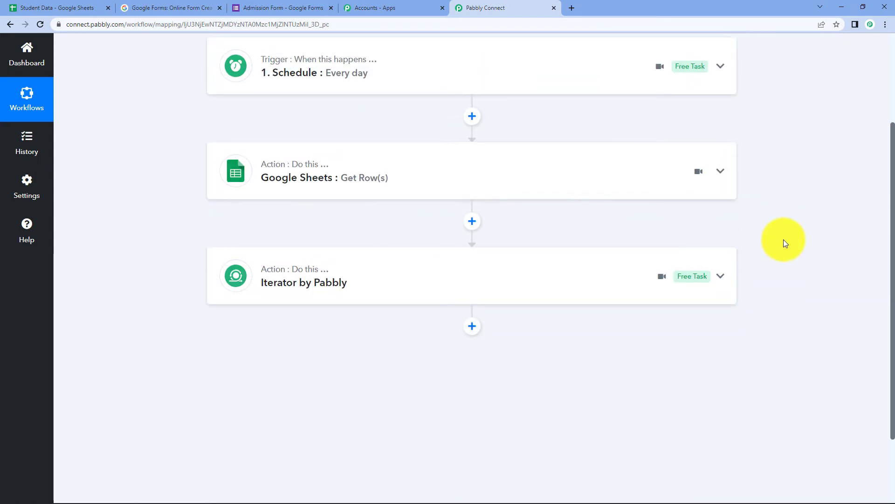
Add another action step after the Iterator using WhatsApp Cloud API
scroll(500, 388, "down", 2)
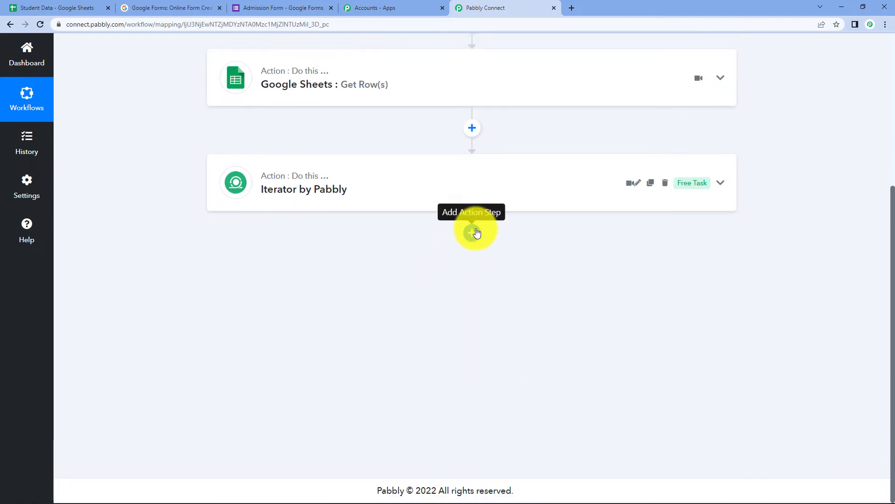
left_click(473, 231)
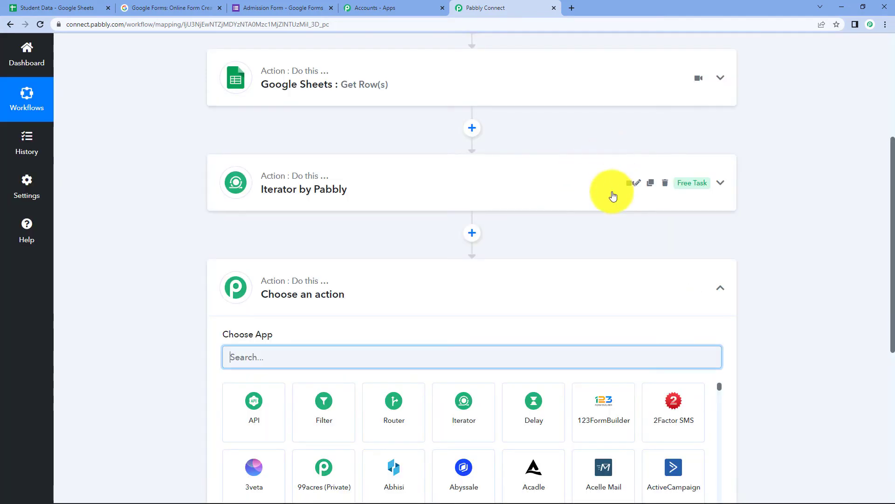
type("what")
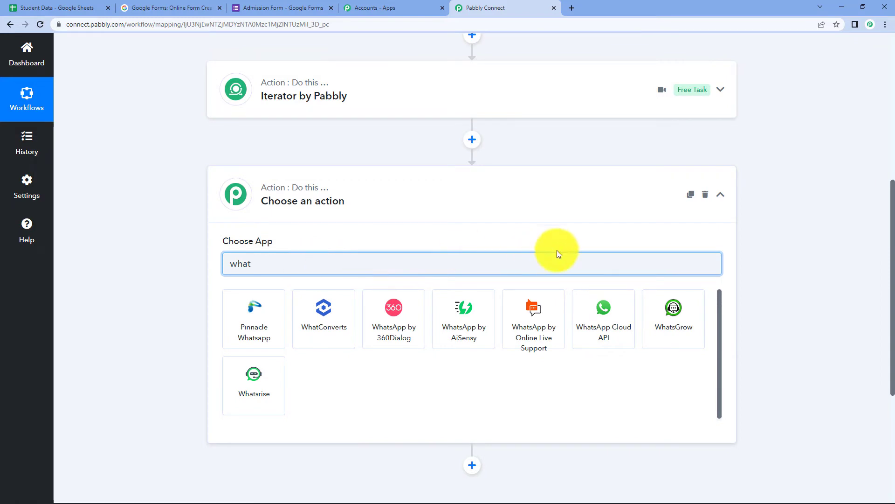
left_click(602, 327)
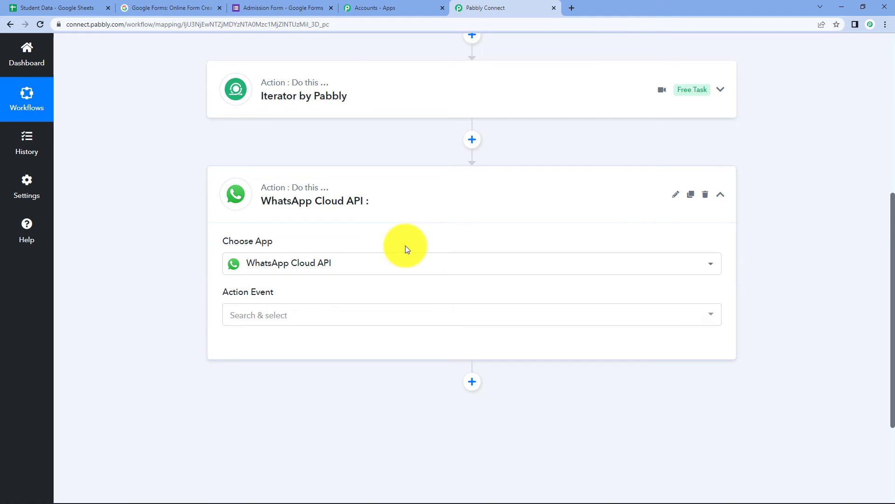
Set the event to Send Template Message and start adding a new account connection
scroll(827, 195, "down", 3)
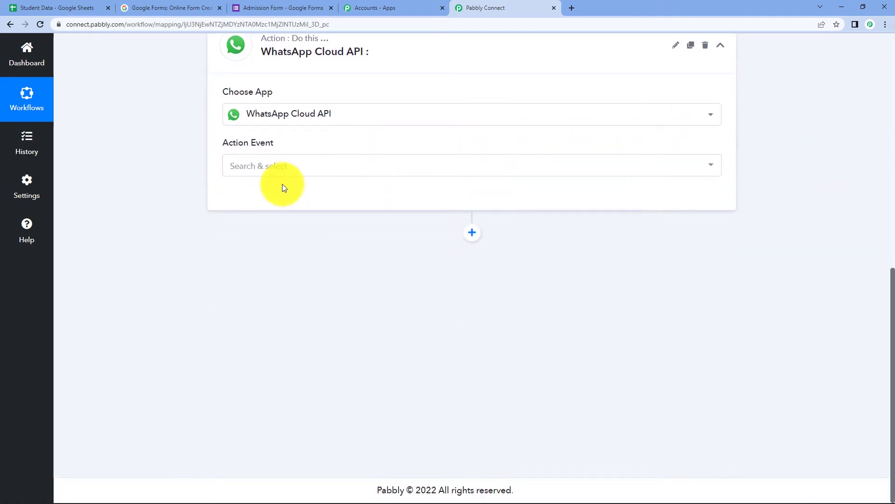
left_click(313, 168)
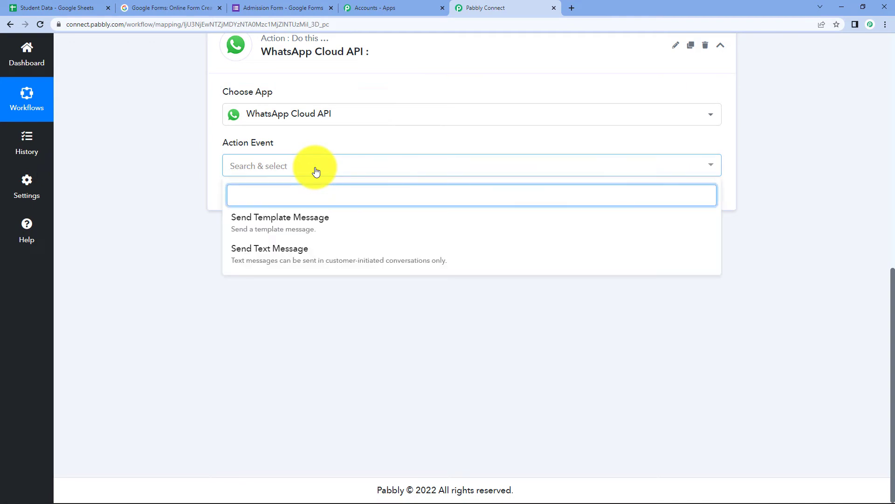
left_click(266, 229)
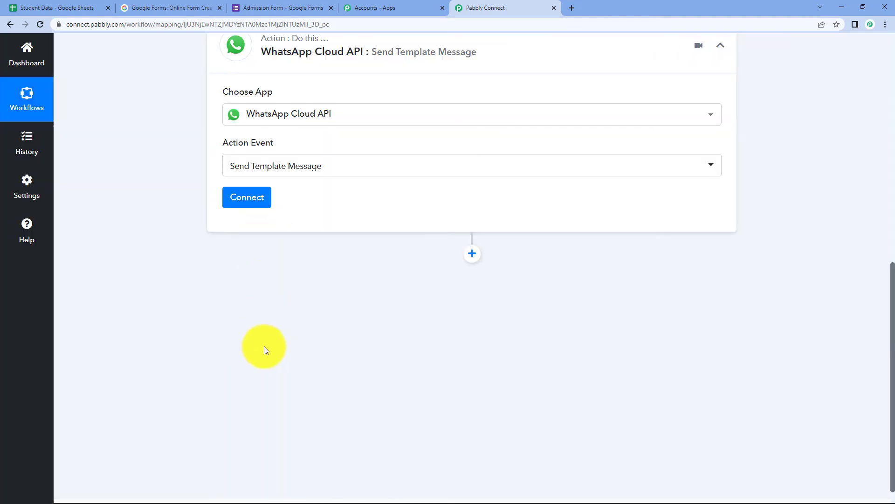
left_click(252, 204)
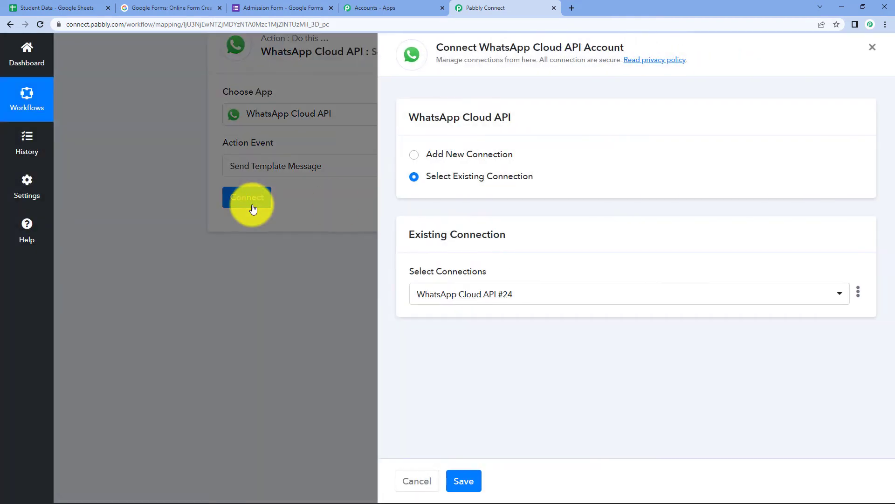
left_click(492, 158)
scroll(558, 302, "down", 2)
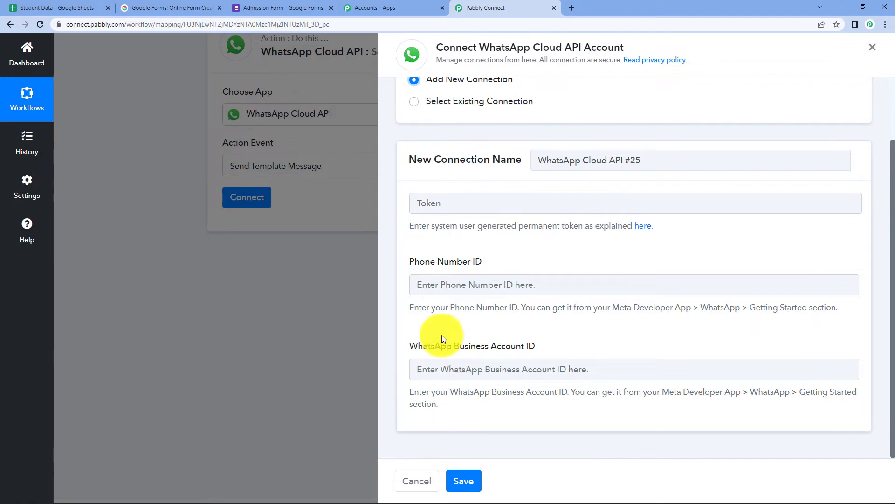
left_click(572, 8)
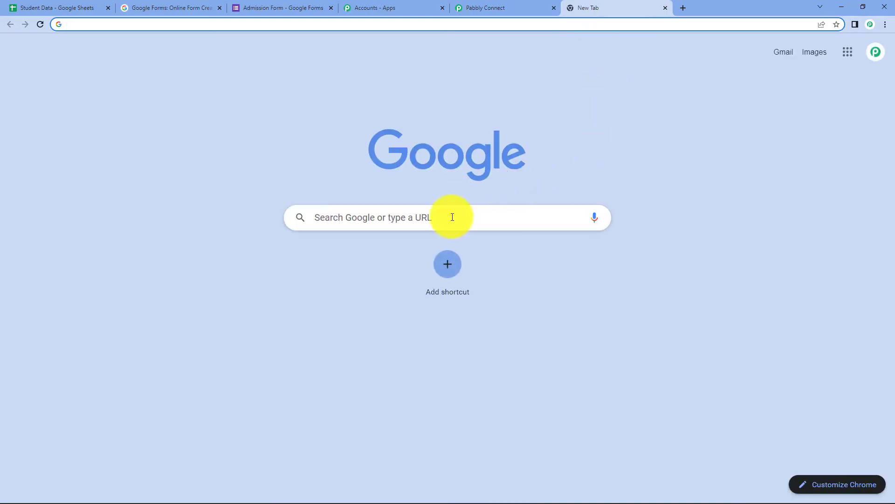
Load developers.facebook.com in the new tab and open My Apps to list the five apps
left_click(445, 220)
type("devel")
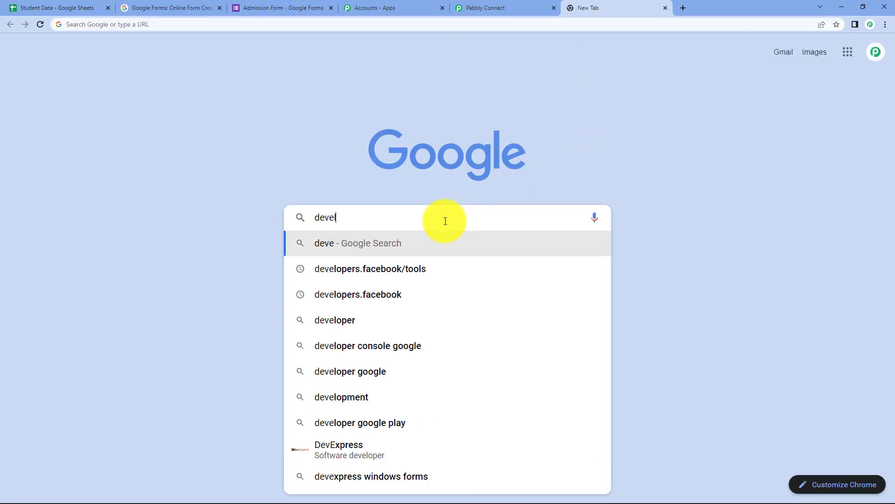
type("opers.fac")
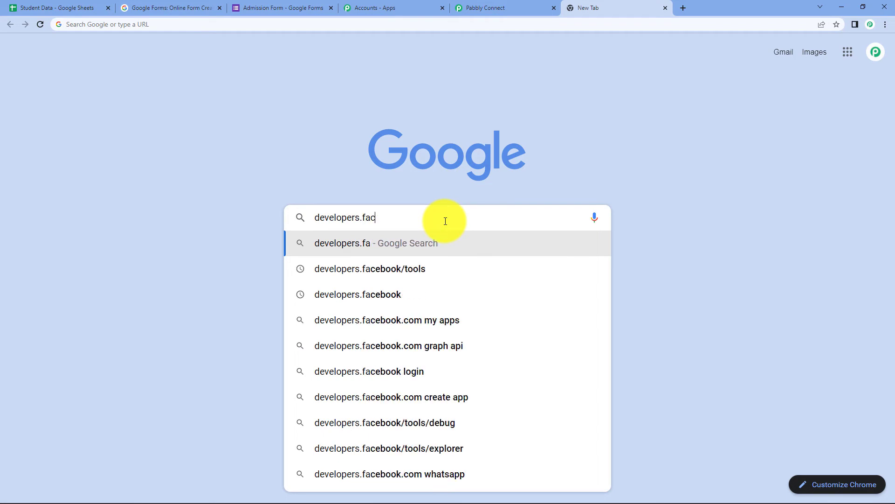
type("ebook.c")
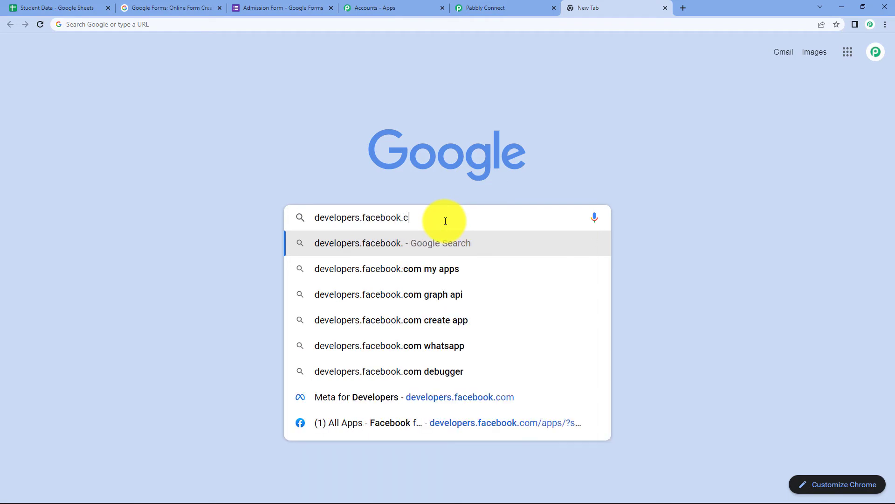
type("om\\")
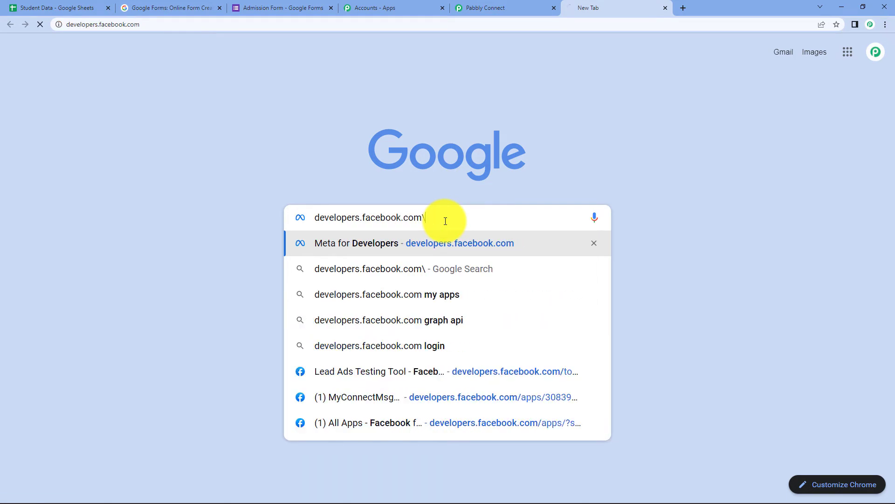
key("Return")
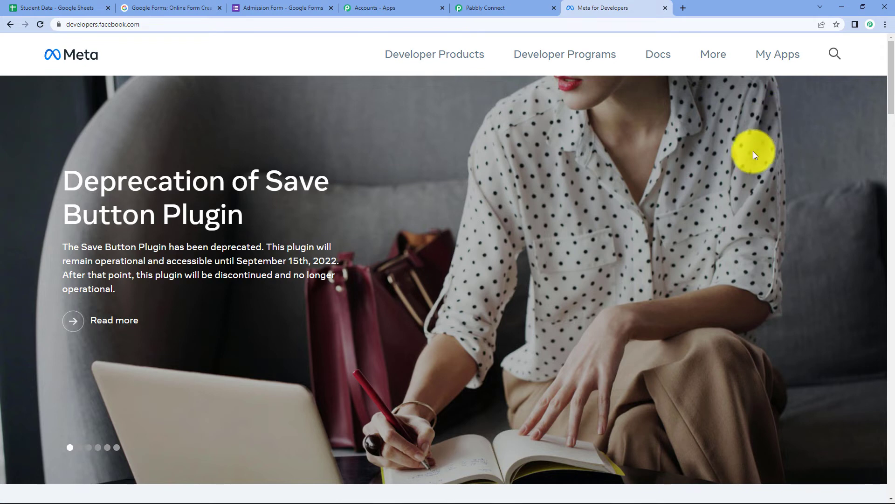
left_click(768, 65)
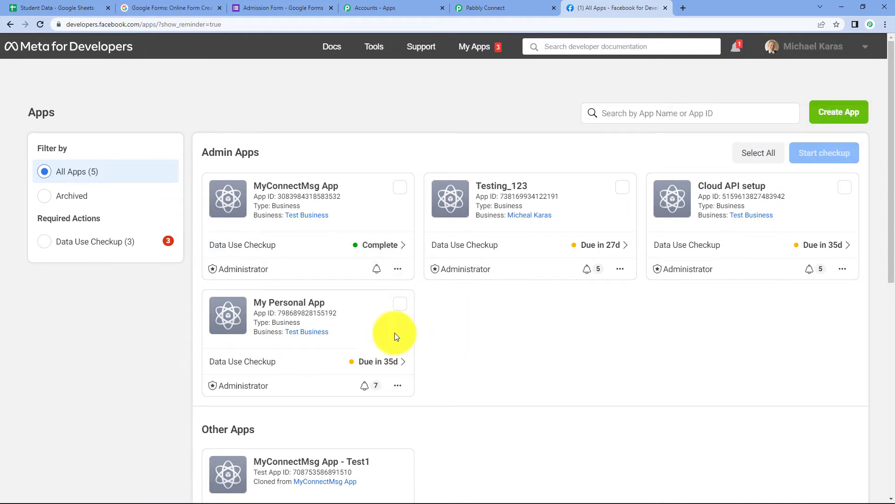
Go to MyConnectMsg App's WhatsApp Getting Started page and copy the Phone number ID
left_click(277, 189)
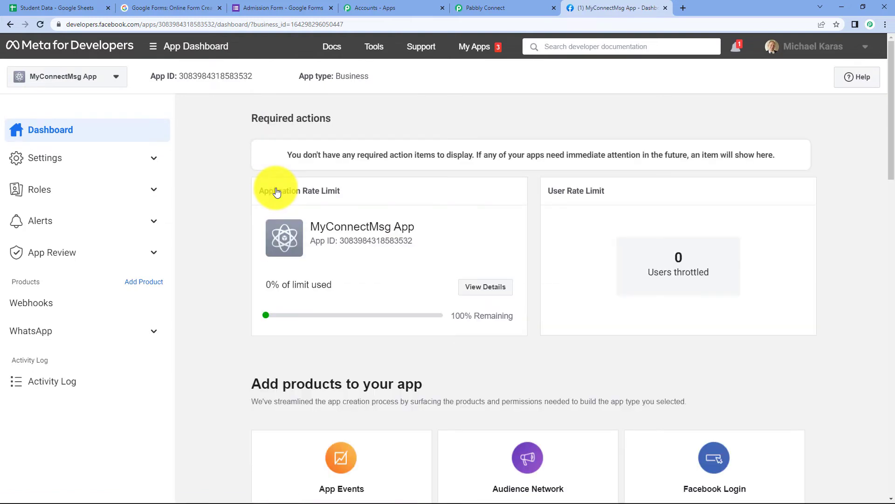
scroll(391, 265, "down", 1)
scroll(400, 241, "down", 1)
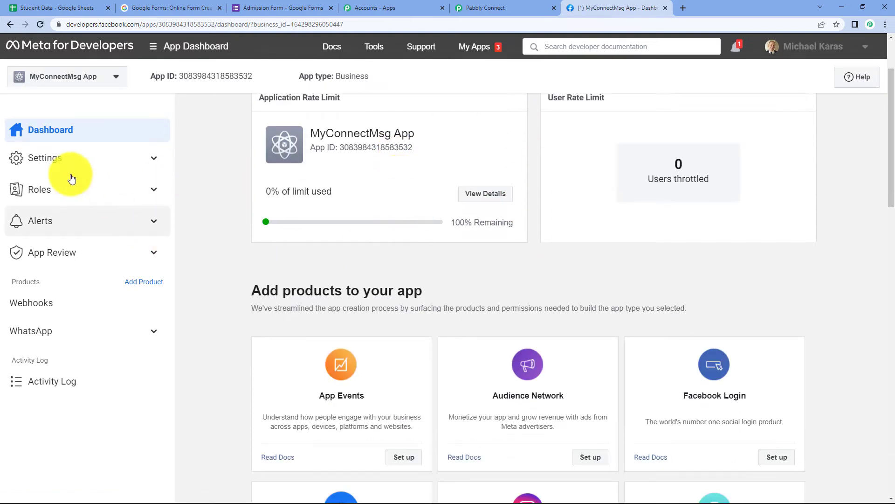
left_click(88, 329)
scroll(293, 293, "down", 2)
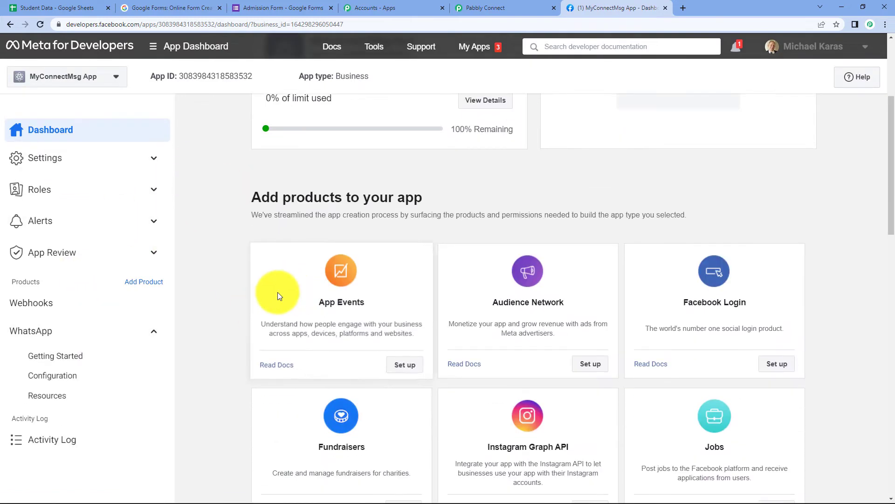
left_click(60, 356)
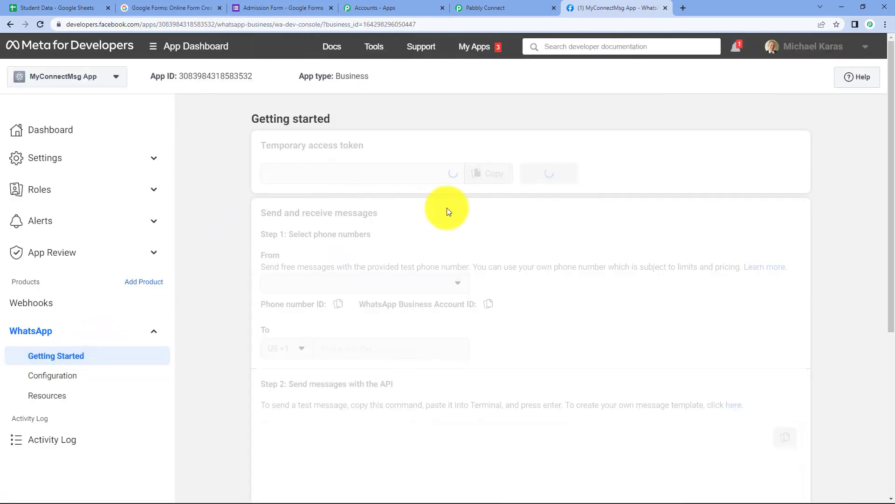
scroll(593, 213, "down", 2)
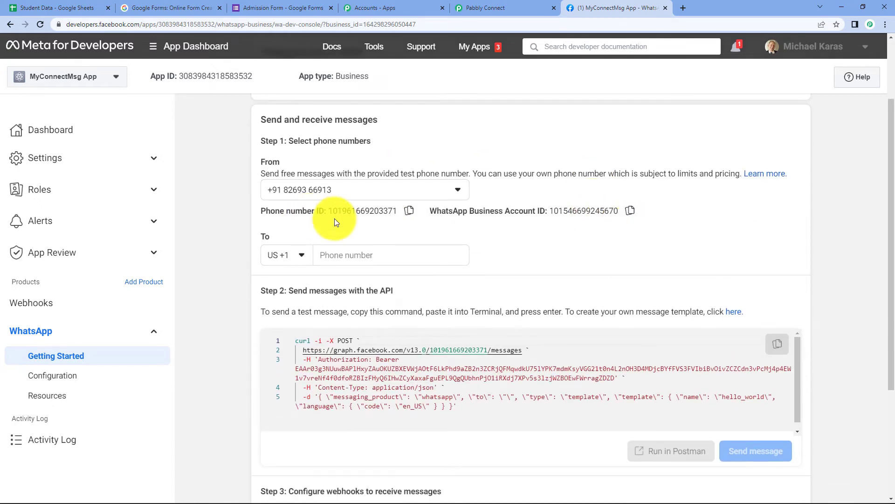
left_click(409, 210)
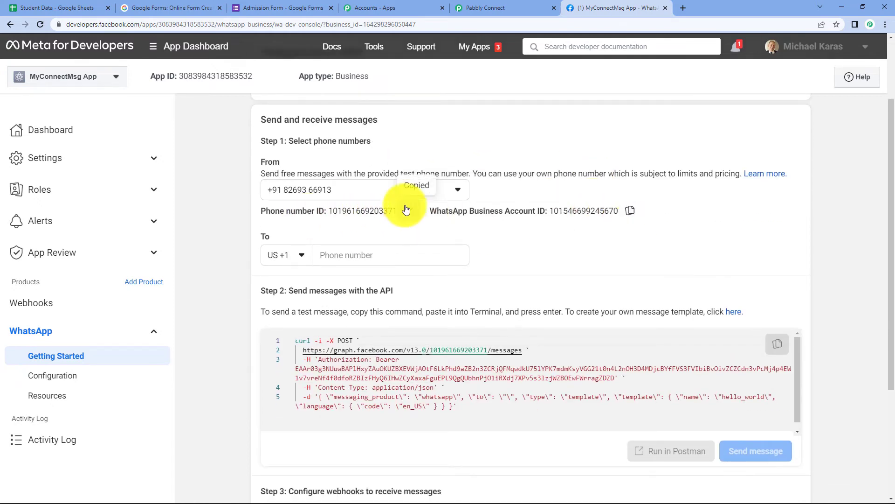
left_click(457, 5)
Paste the copied Phone Number ID and WhatsApp Business Account ID into the connection form
right_click(490, 285)
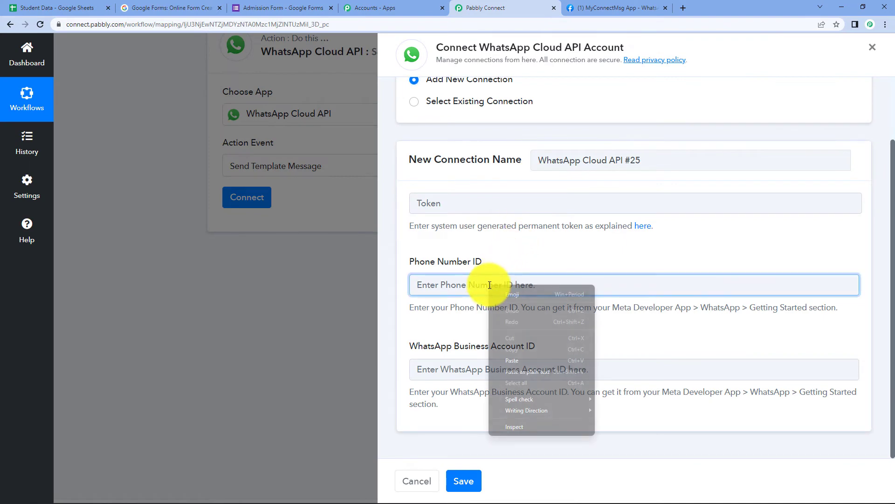
left_click(505, 362)
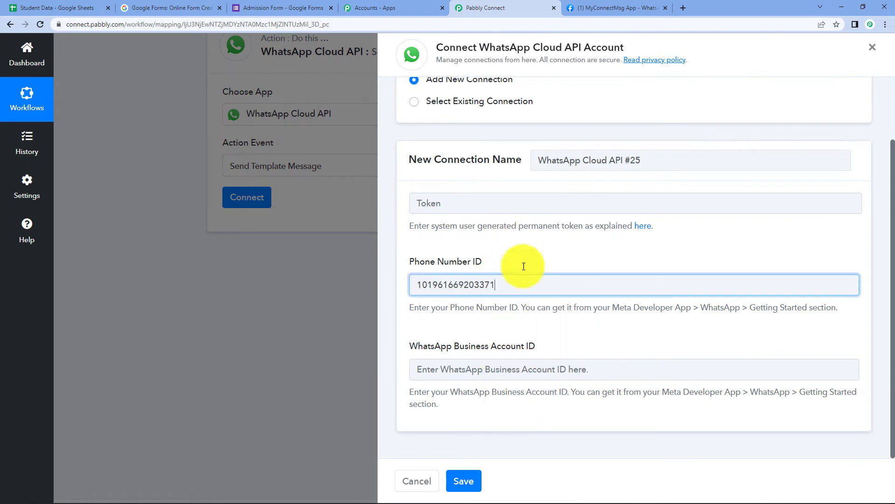
left_click(649, 3)
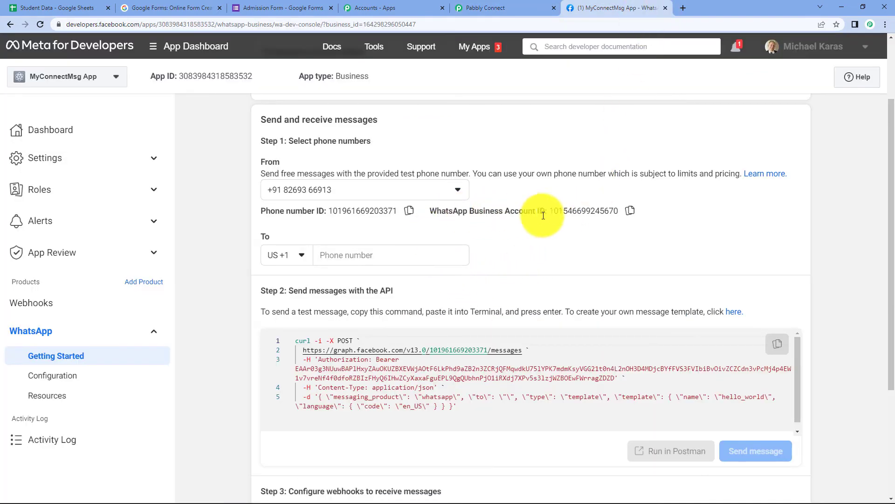
left_click(631, 211)
left_click(513, 7)
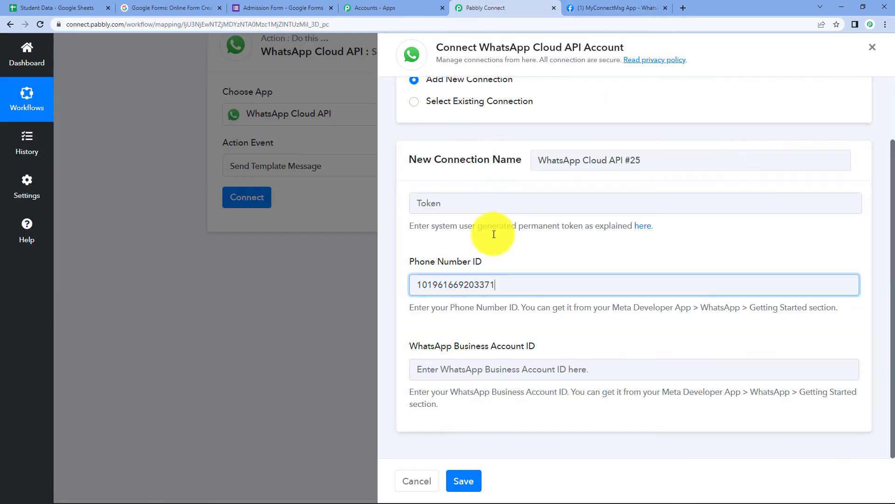
right_click(520, 366)
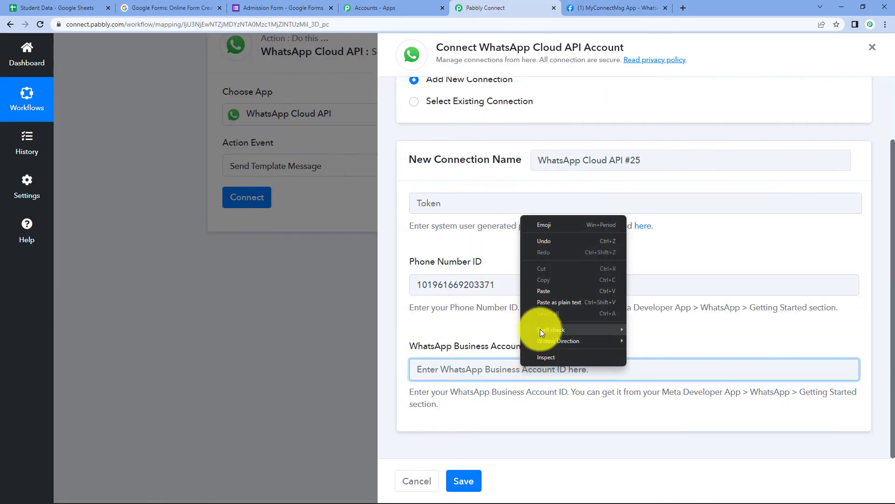
left_click(543, 291)
Paste the temporary access token into the Token field and save the WhatsApp Cloud API connection
scroll(466, 271, "up", 1)
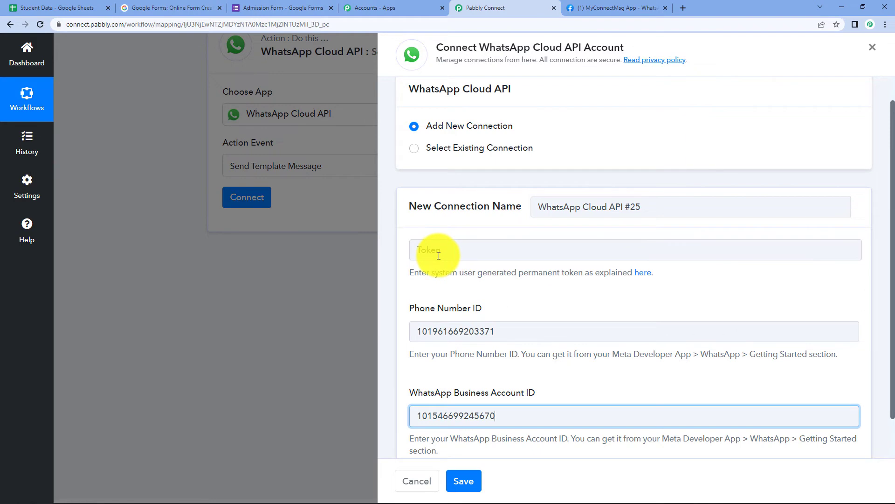
left_click(613, 8)
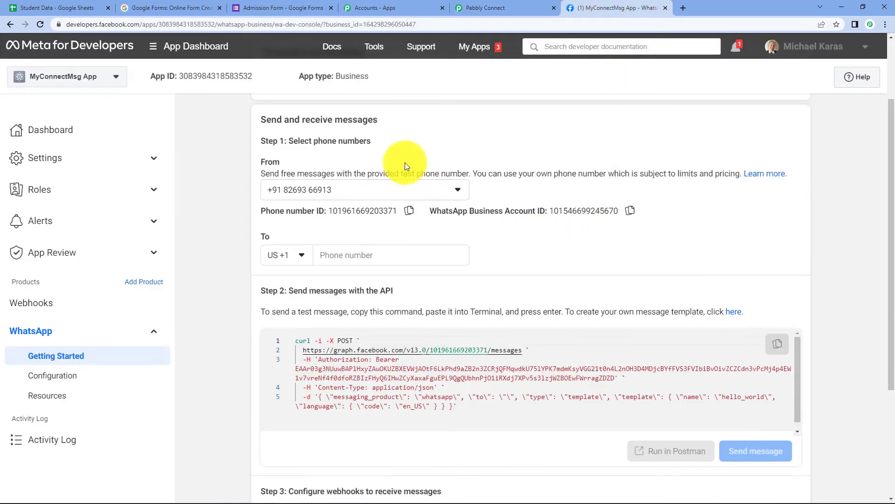
scroll(405, 162, "up", 2)
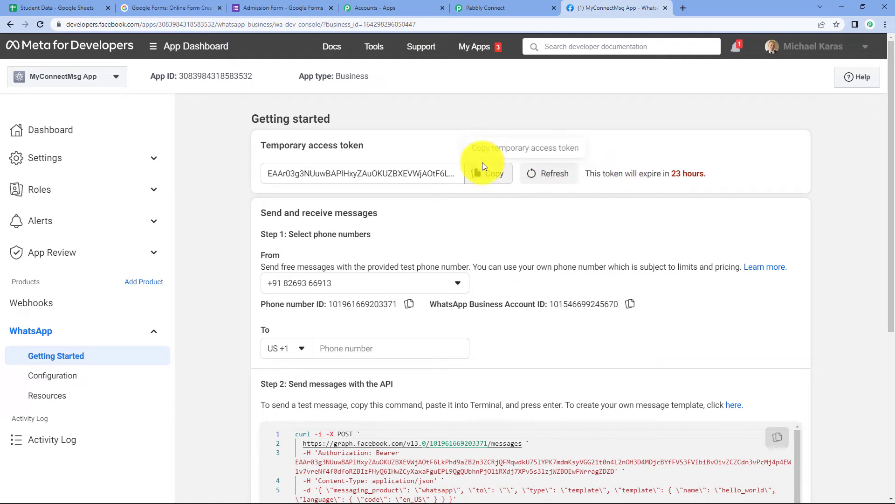
left_click(483, 175)
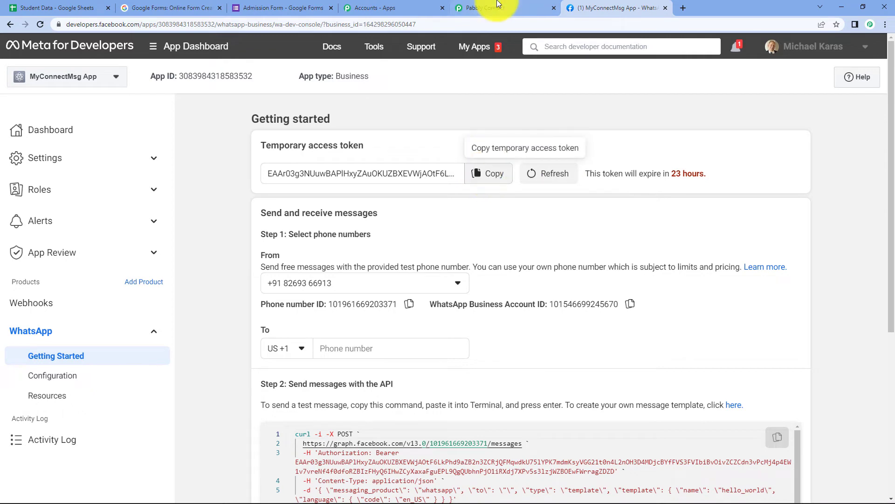
left_click(503, 8)
left_click(488, 255)
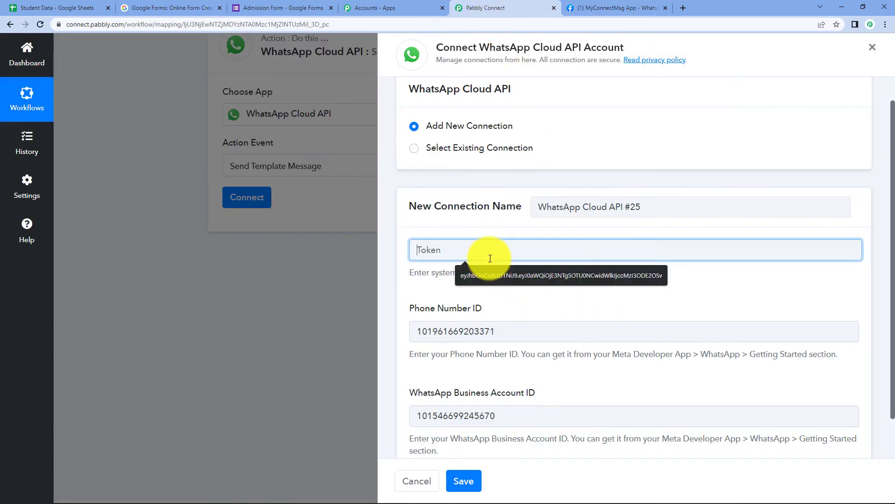
right_click(489, 257)
left_click(513, 333)
scroll(499, 386, "down", 1)
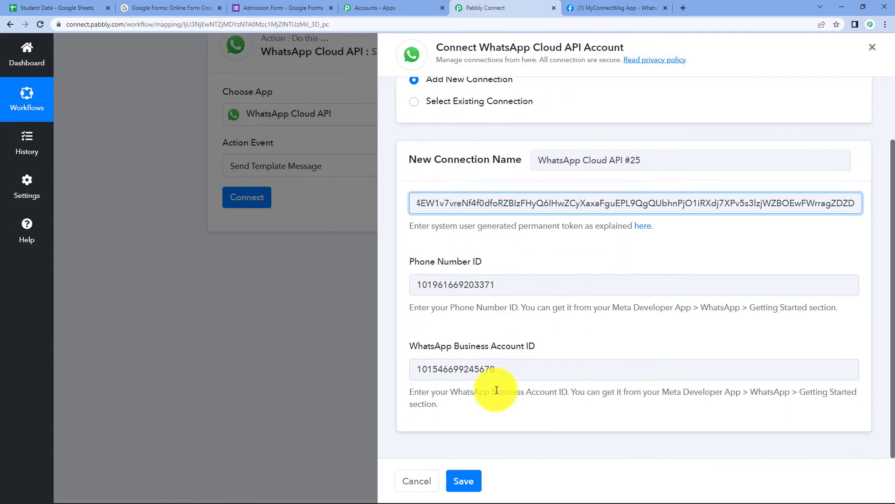
left_click(476, 481)
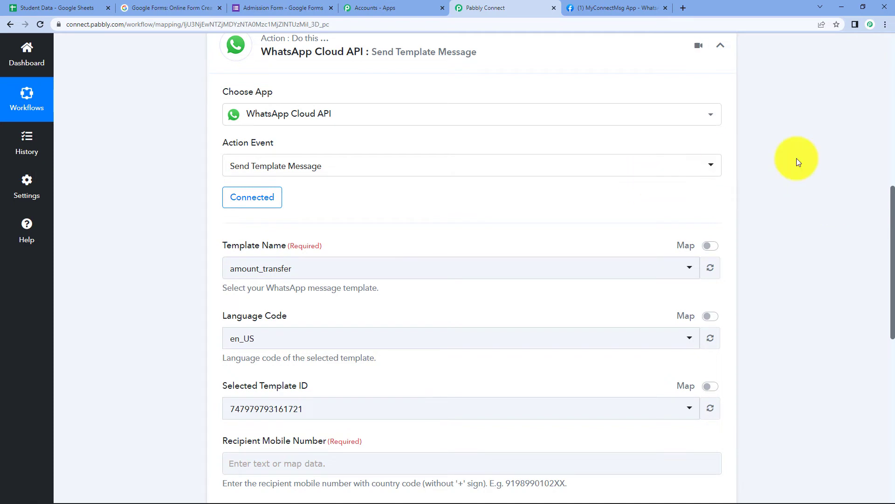
scroll(345, 100, "down", 3)
scroll(853, 134, "up", 3)
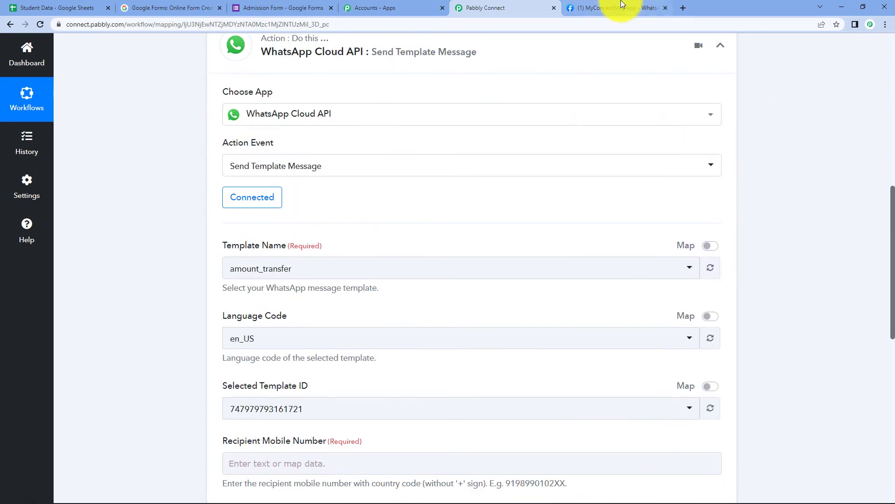
Follow Step 2's 'here' link on the Getting Started page to the message templates
left_click(622, 8)
scroll(693, 302, "down", 3)
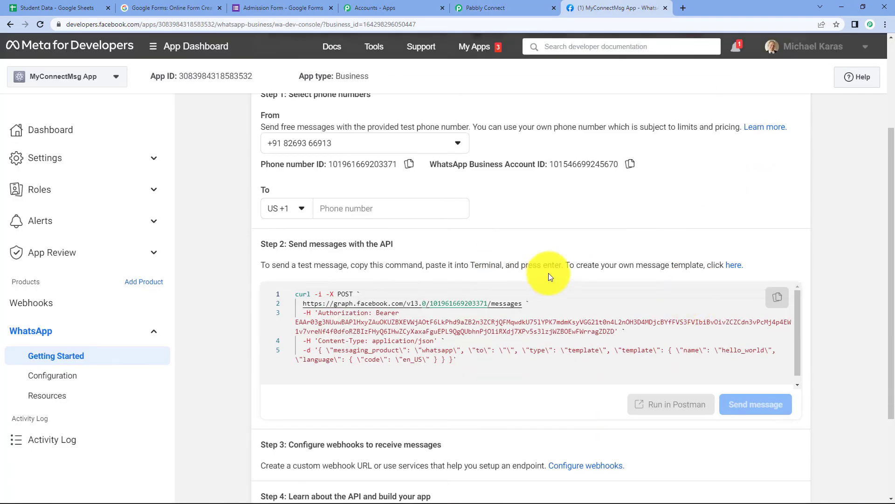
left_click_drag(567, 267, 646, 274)
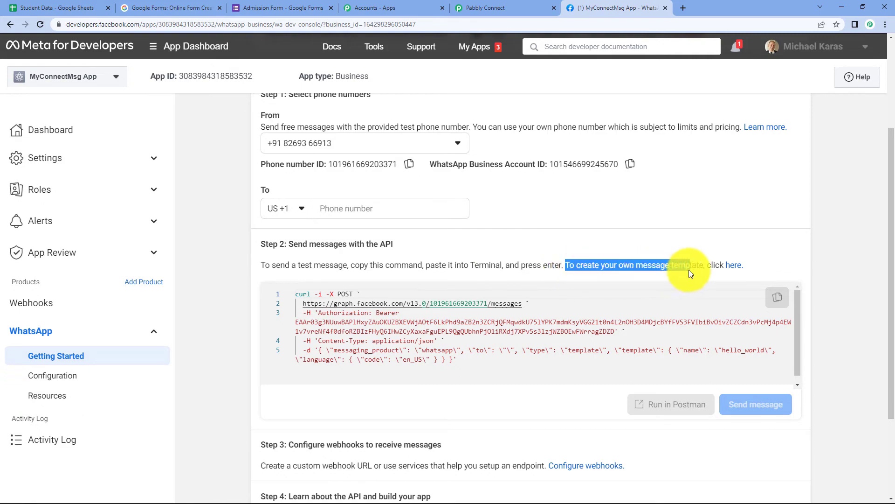
left_click(734, 269)
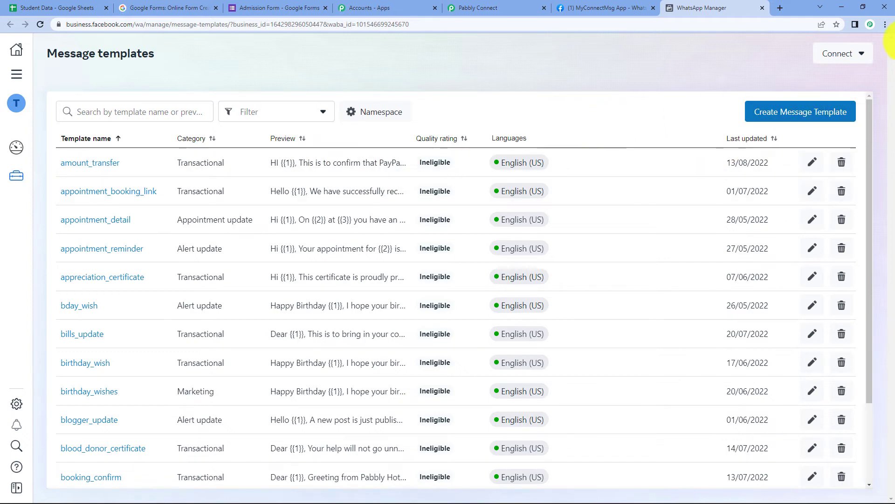
Search the message templates for 'admiss' and open form_link_send
left_click(137, 106)
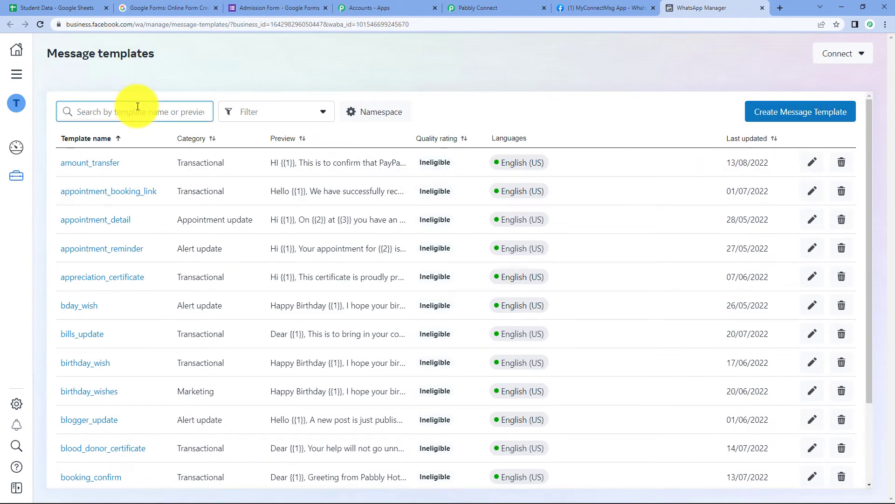
type("admi")
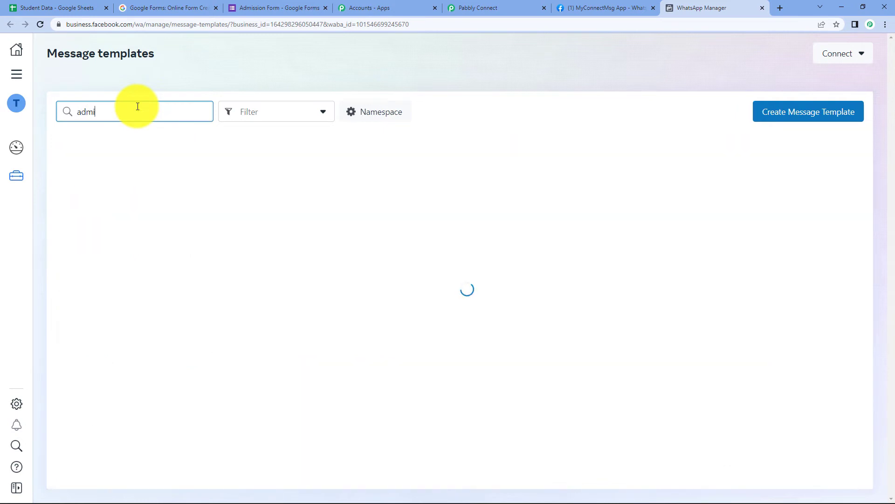
type("ss")
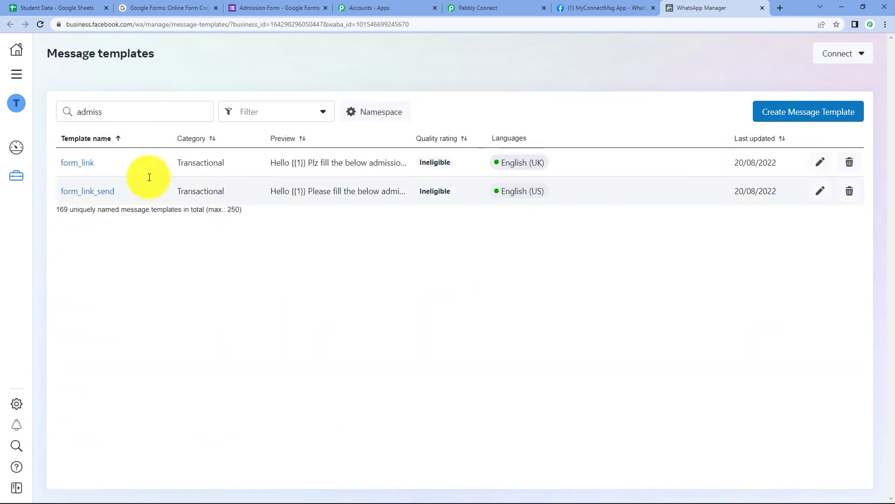
left_click(92, 192)
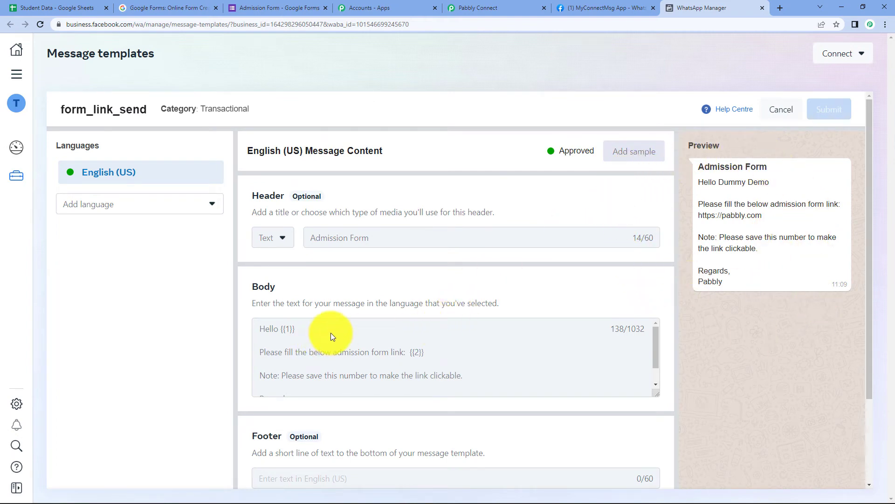
Review the form_link_send body and its {{1}} name placeholder, then return to Student Data
scroll(348, 329, "down", 1)
scroll(348, 330, "up", 1)
scroll(491, 309, "down", 1)
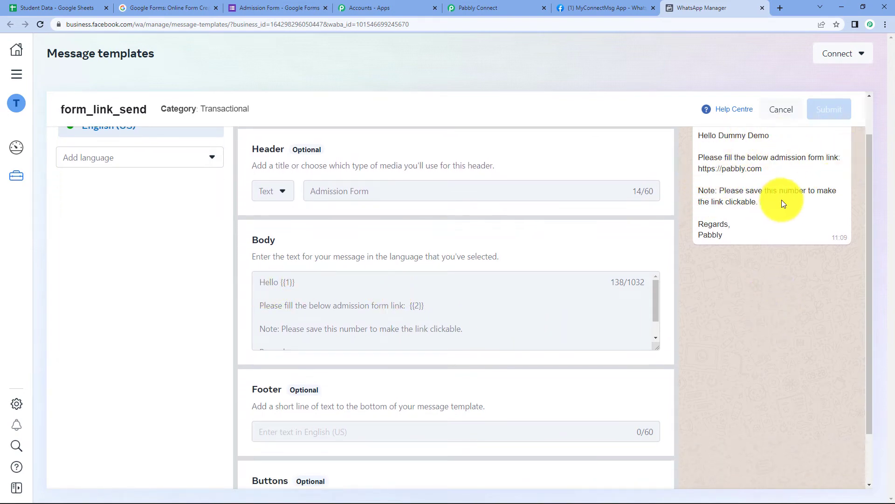
scroll(741, 318, "up", 1)
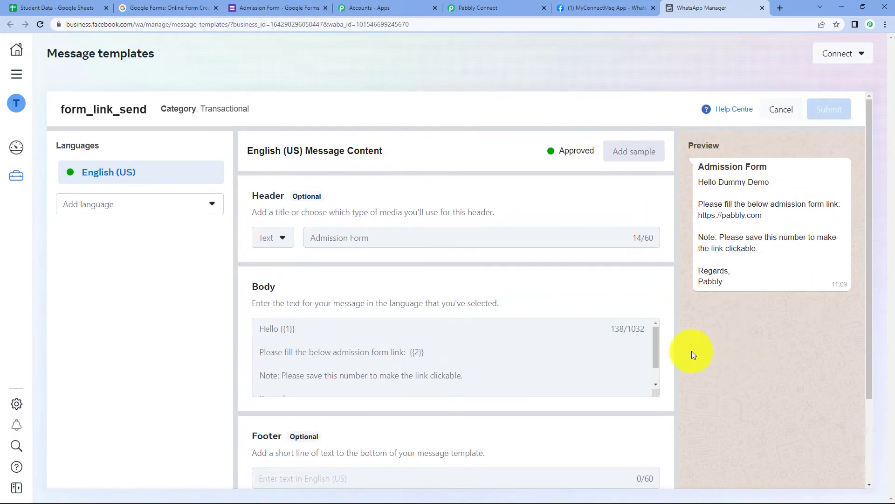
scroll(774, 364, "down", 1)
scroll(775, 369, "down", 1)
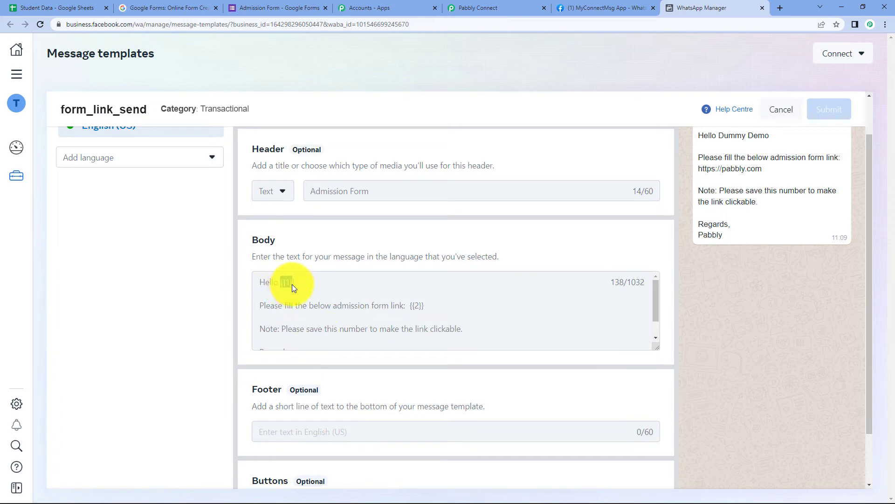
left_click(415, 308)
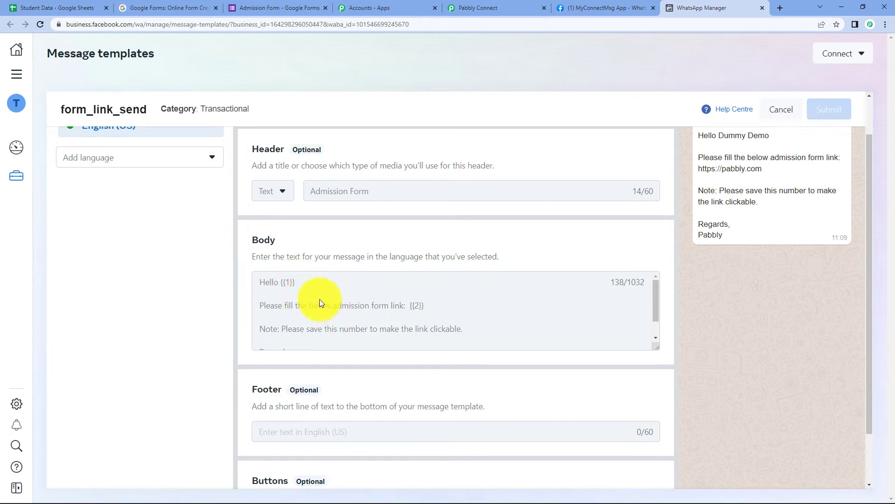
left_click(58, 8)
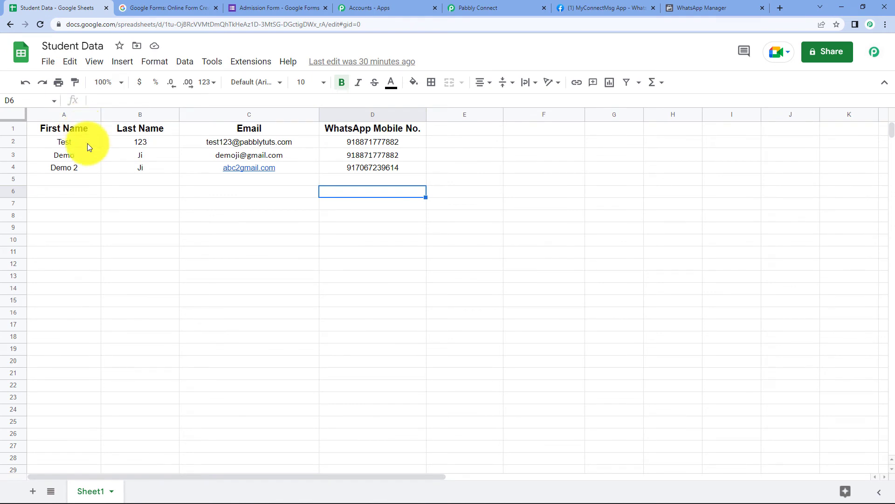
Glance at the form_link_send template again, then return to the Send Template Message step
left_click(684, 9)
scroll(723, 208, "up", 1)
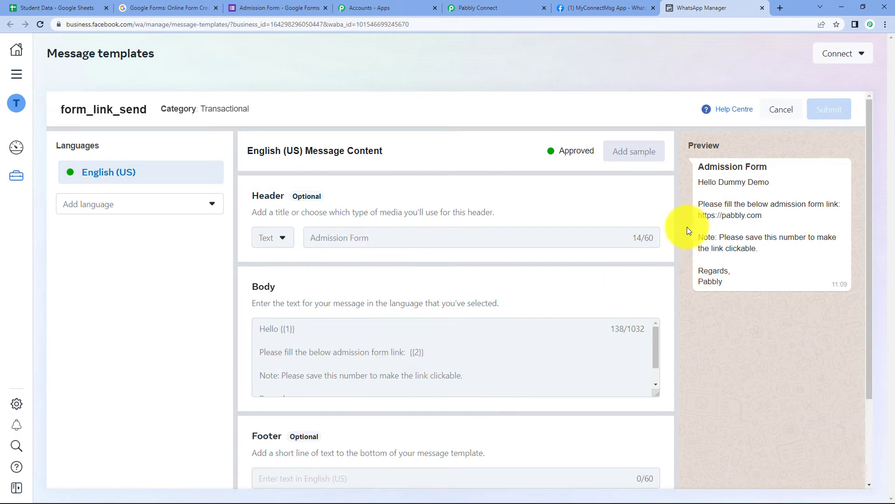
left_click(480, 7)
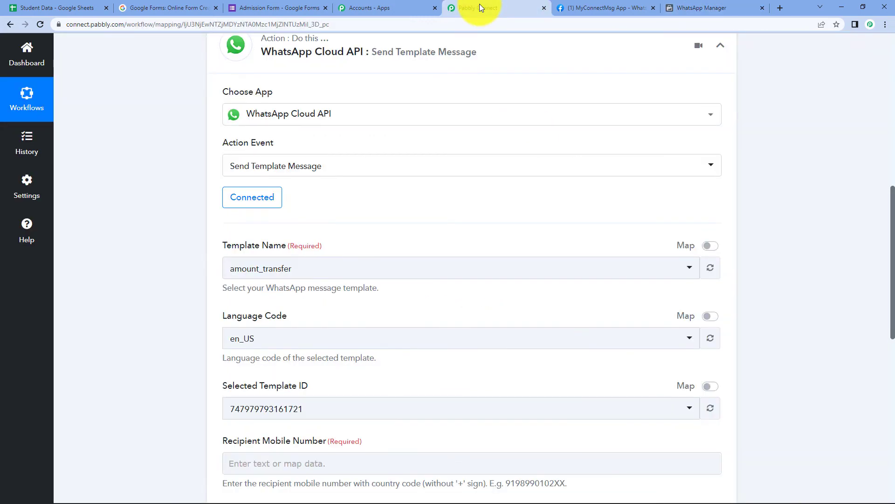
left_click(486, 268)
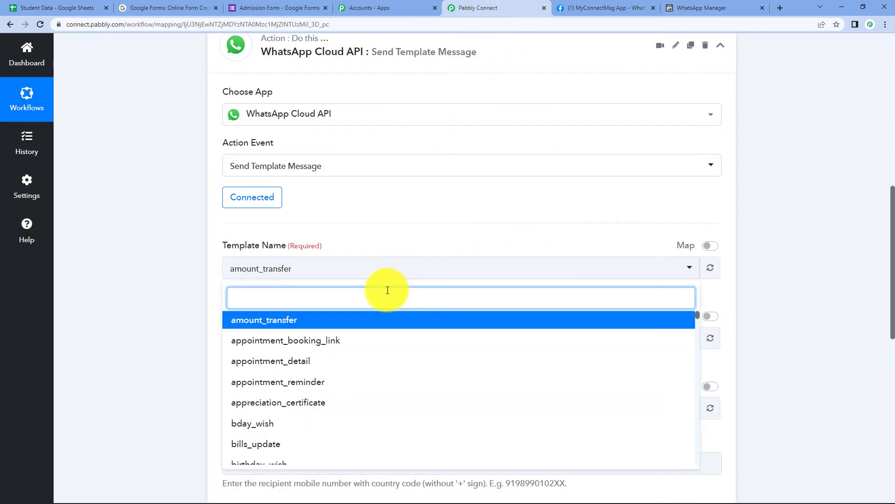
type("form")
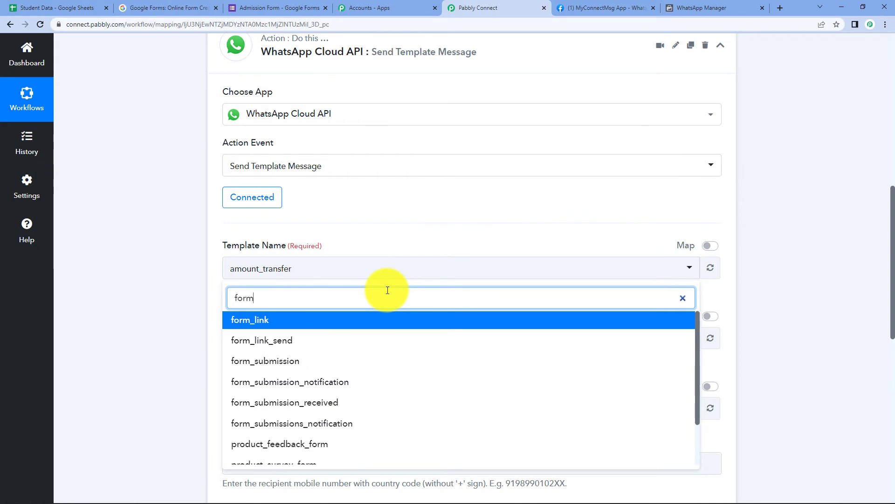
left_click(335, 340)
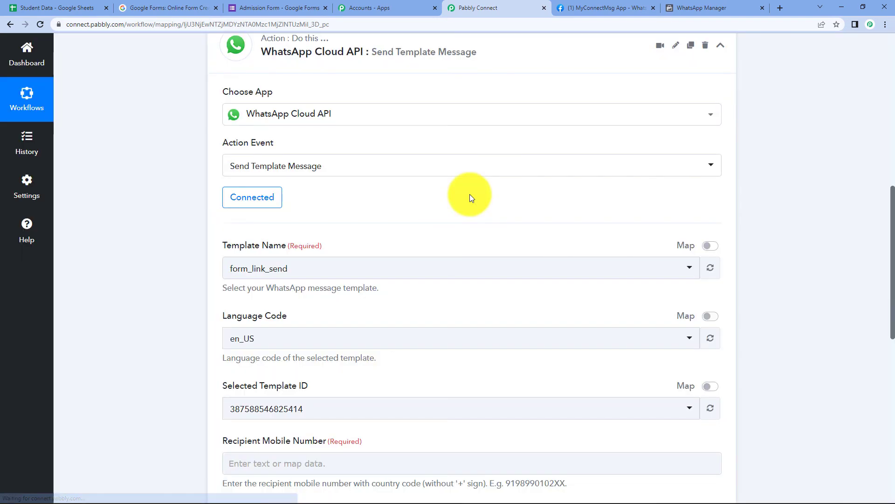
scroll(470, 195, "down", 1)
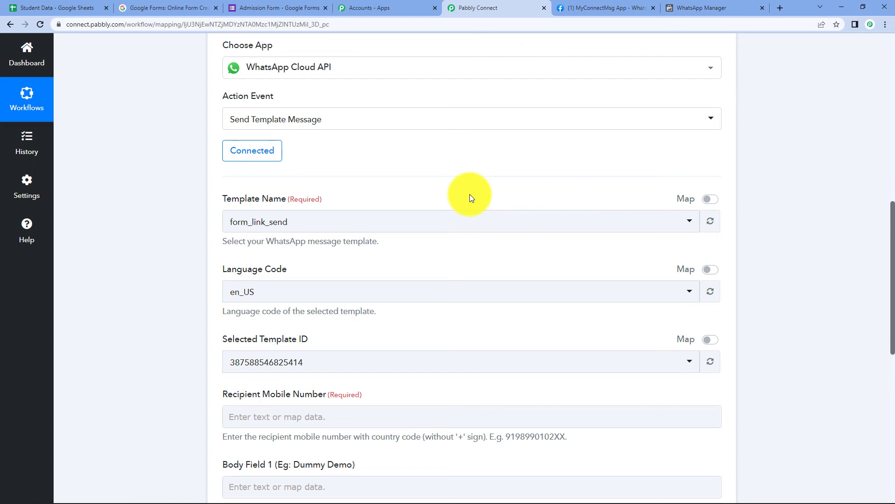
scroll(470, 194, "down", 2)
left_click(237, 201)
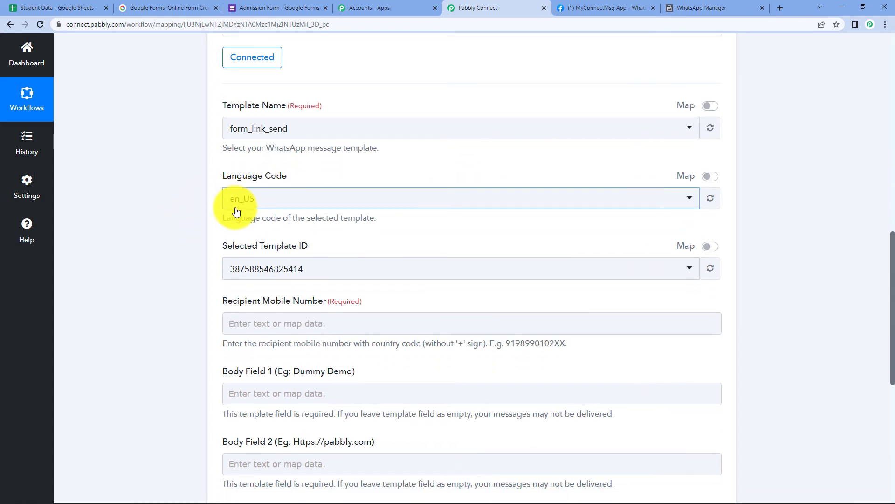
scroll(400, 208, "down", 2)
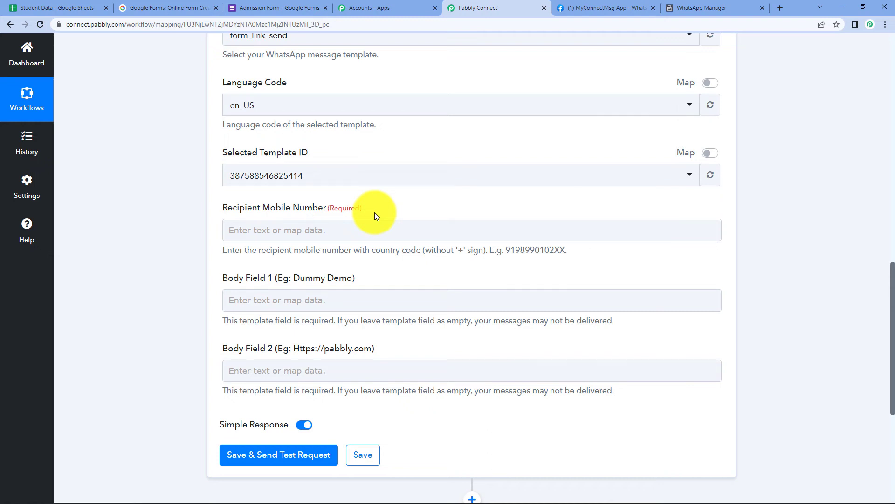
Map Iterator's WhatsApp Mobile No. into Recipient Mobile Number and check the numbers' format in Student Data
left_click(92, 5)
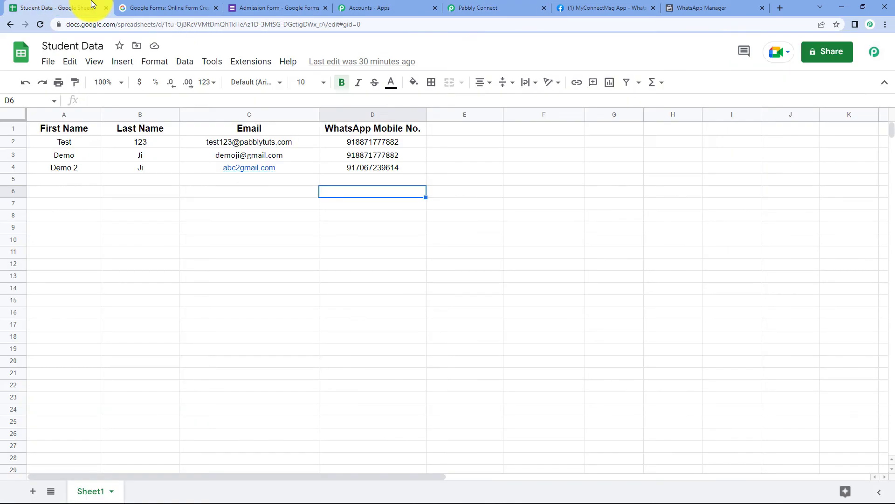
left_click(511, 5)
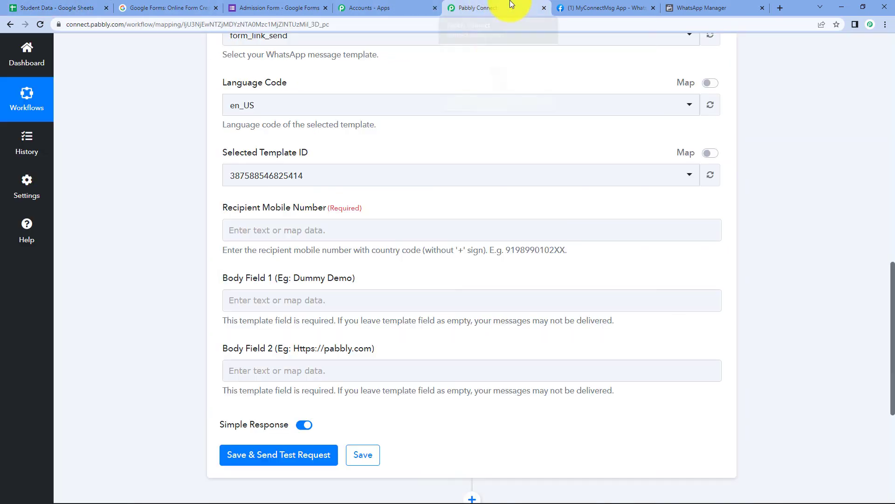
left_click(341, 231)
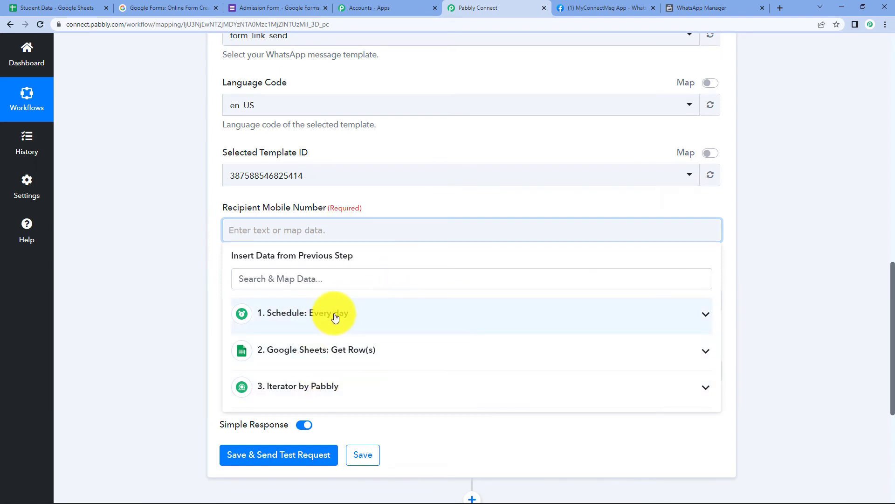
left_click(441, 351)
left_click(439, 348)
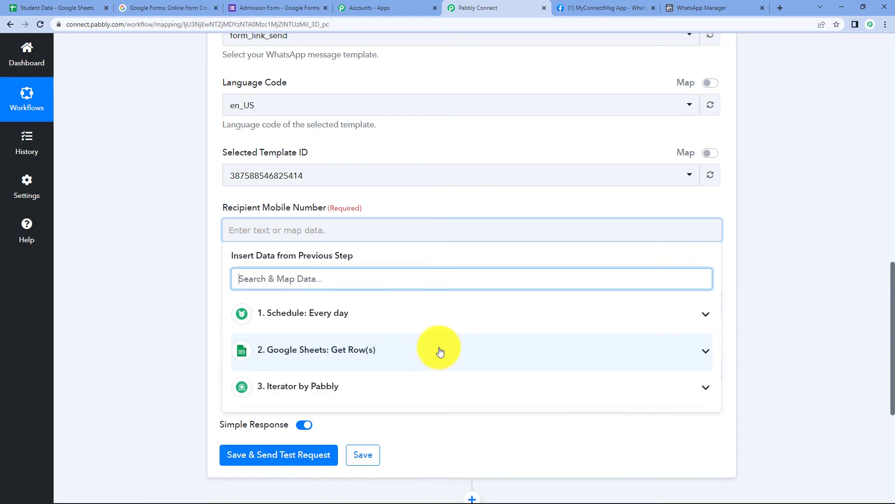
left_click(373, 385)
scroll(503, 359, "down", 3)
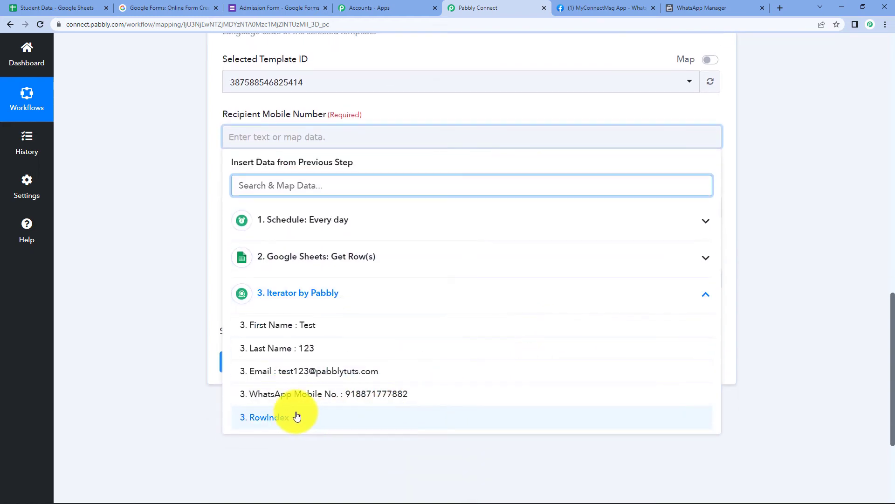
left_click(369, 395)
left_click(829, 195)
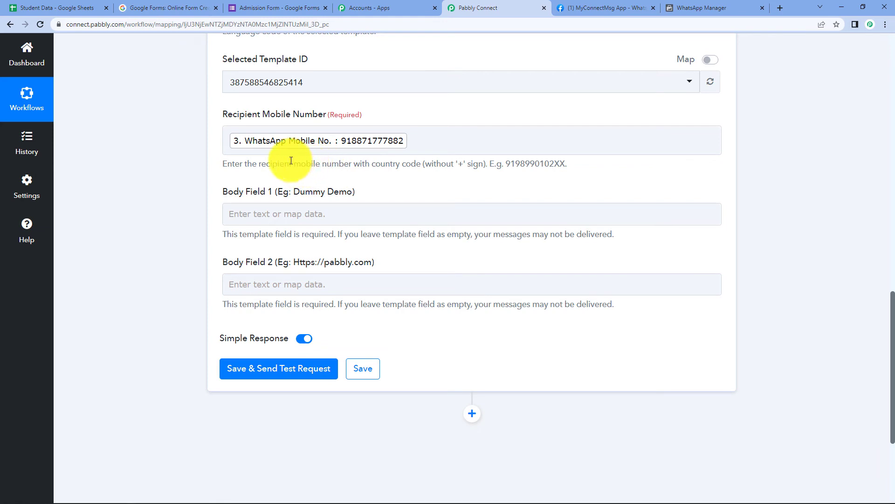
left_click_drag(291, 161, 483, 172)
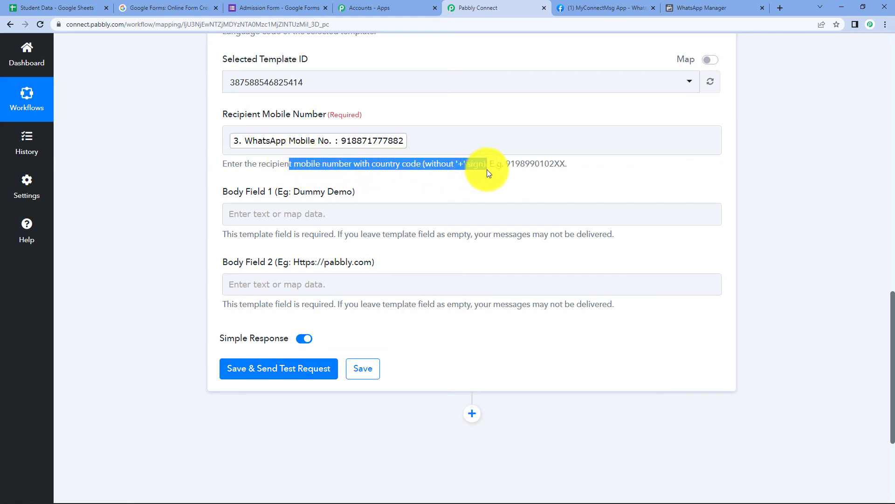
left_click(53, 7)
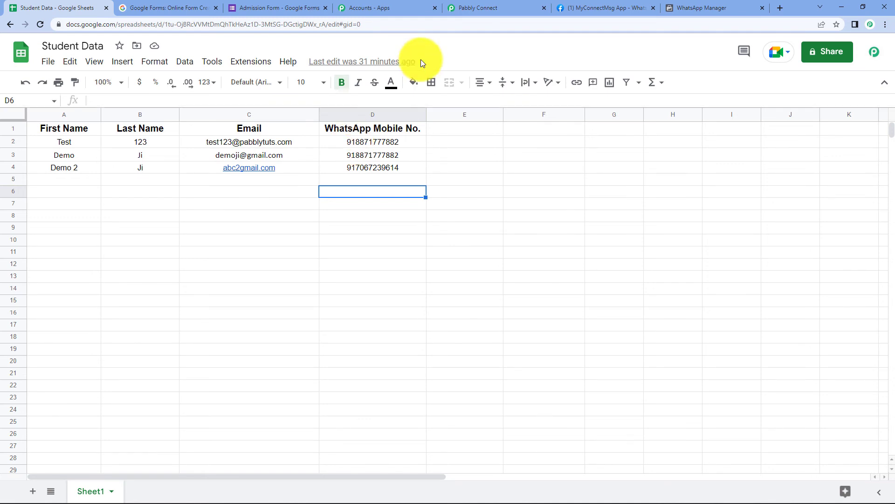
Map the Iterator's First Name into Body Field 1
left_click(476, 7)
left_click(271, 159)
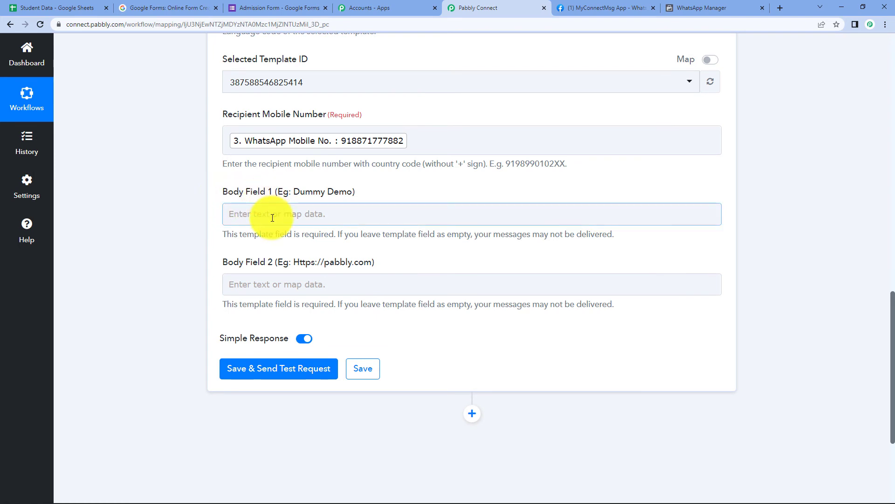
left_click(706, 8)
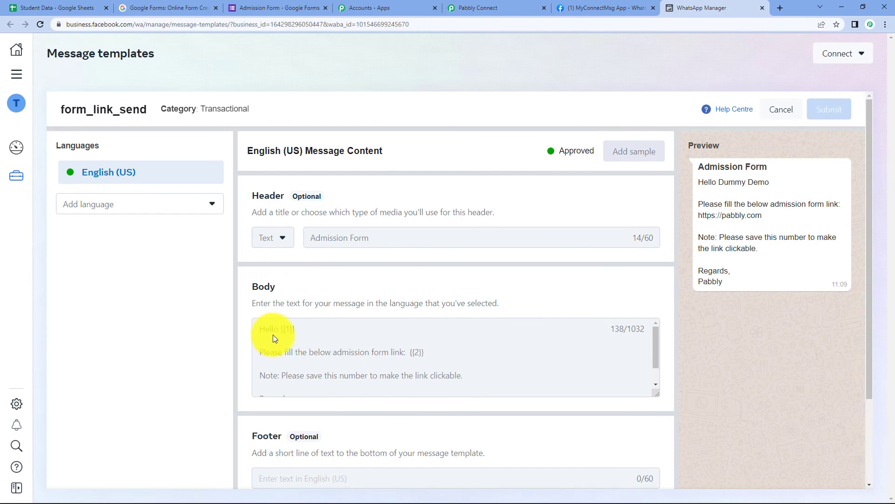
left_click(478, 8)
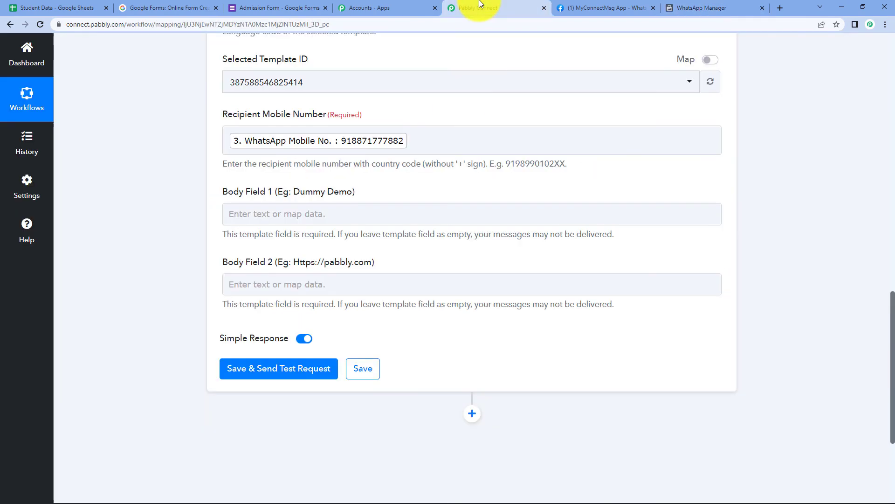
left_click(346, 219)
left_click(366, 366)
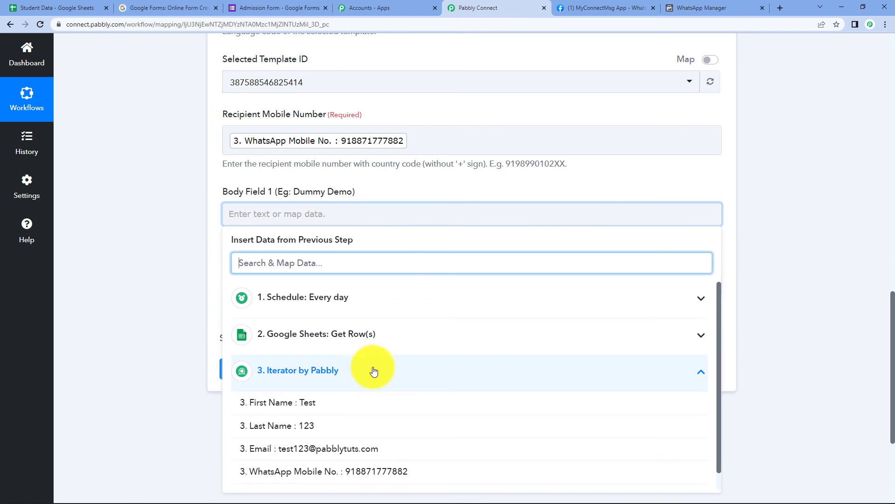
left_click(289, 412)
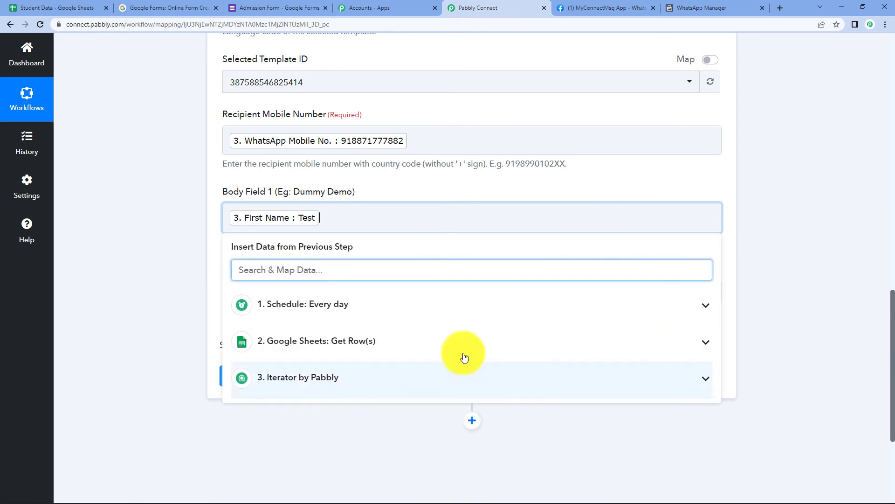
left_click(814, 213)
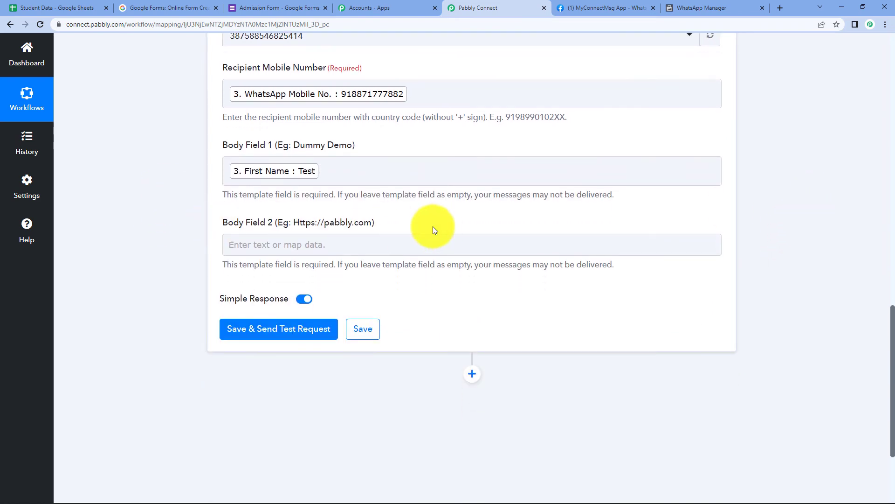
Check the template's form link placeholder and start filling Body Field 2
left_click_drag(270, 225, 436, 233)
left_click(709, 7)
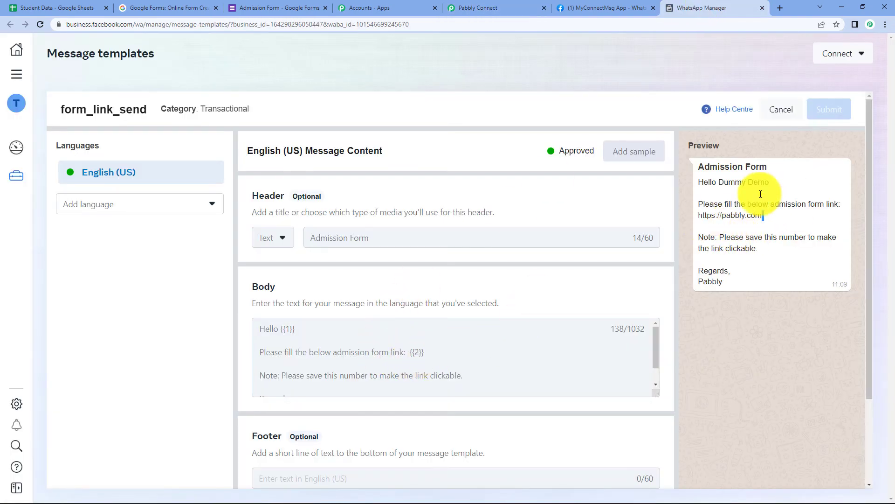
left_click(410, 6)
left_click(513, 7)
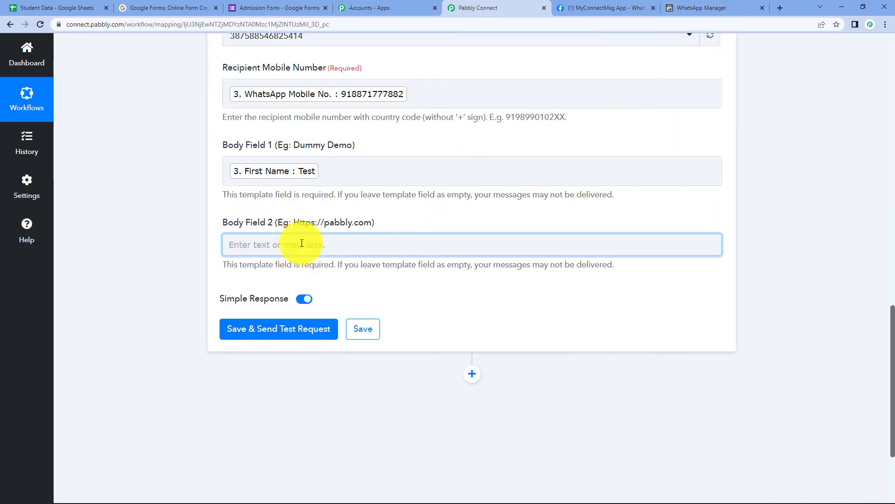
left_click(413, 242)
Get the Admission Form's shortened forms.gle share link from the Send dialog
left_click(270, 5)
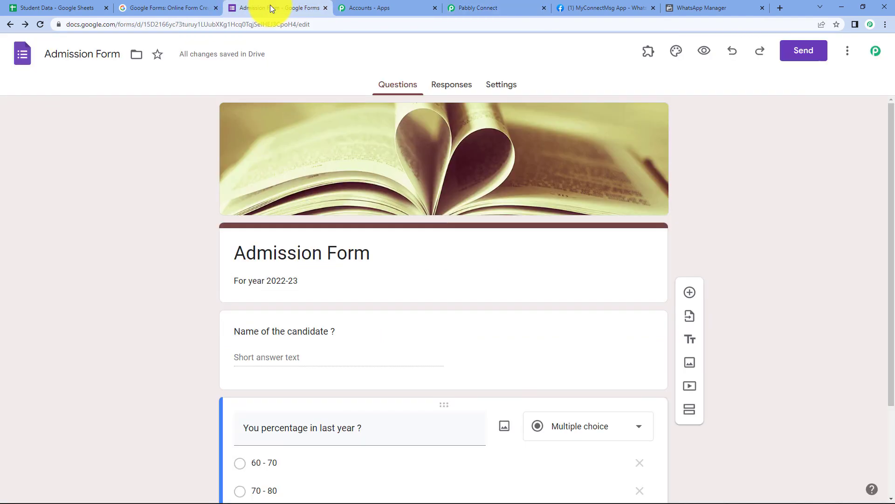
left_click(452, 85)
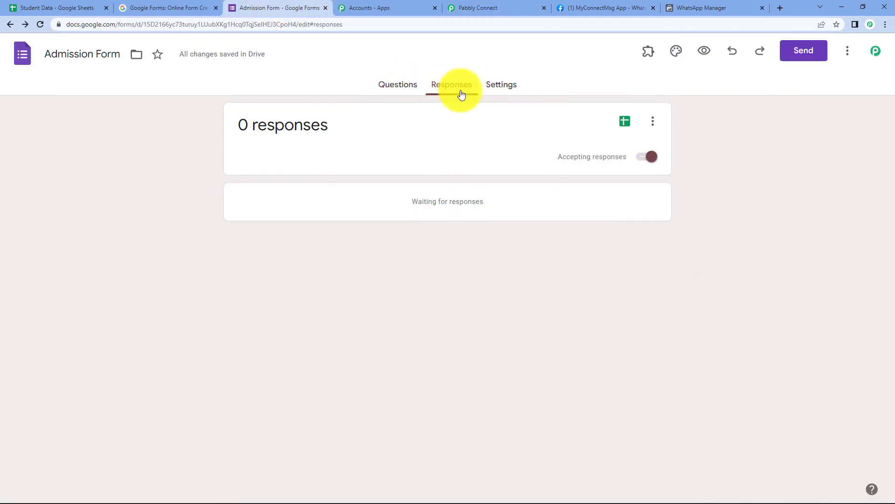
left_click(793, 50)
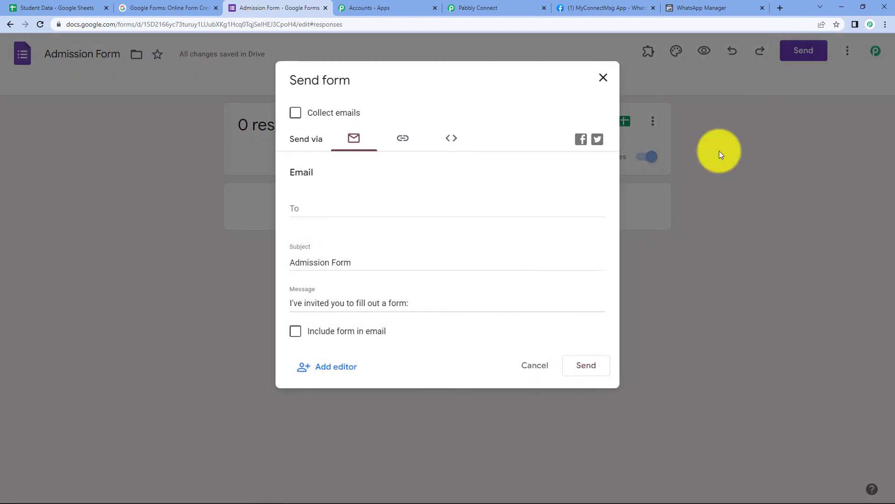
left_click(397, 146)
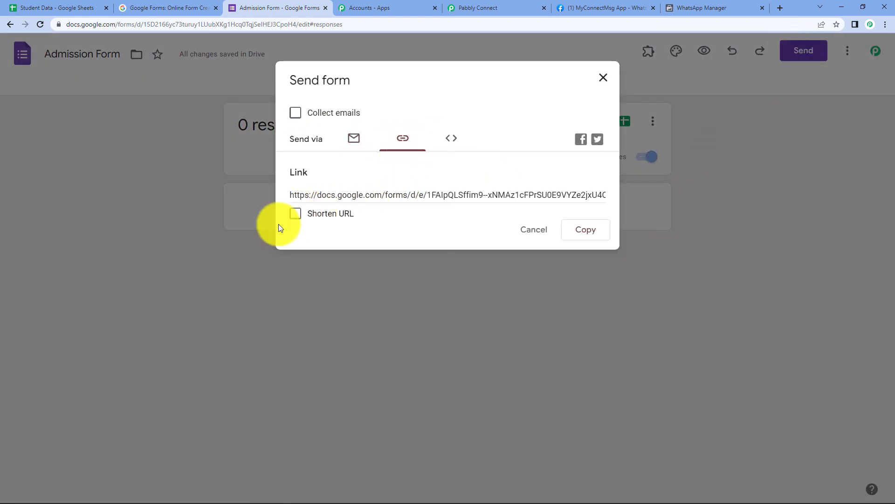
left_click(295, 214)
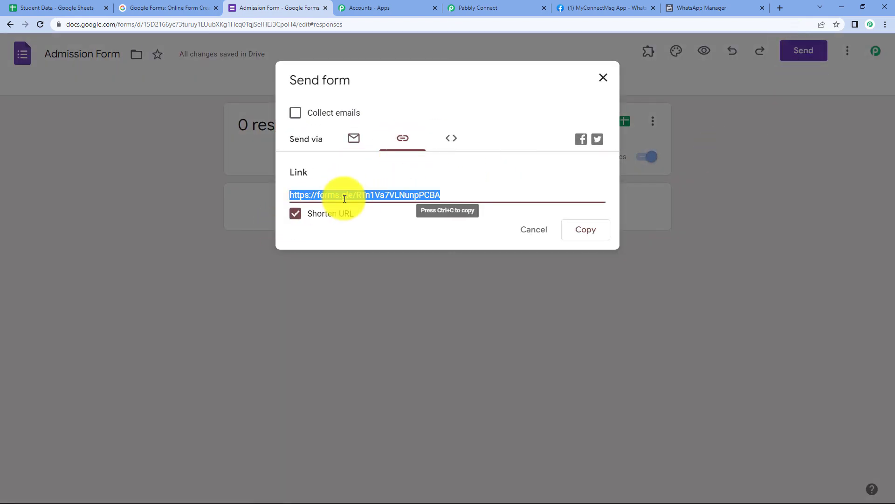
left_click(620, 7)
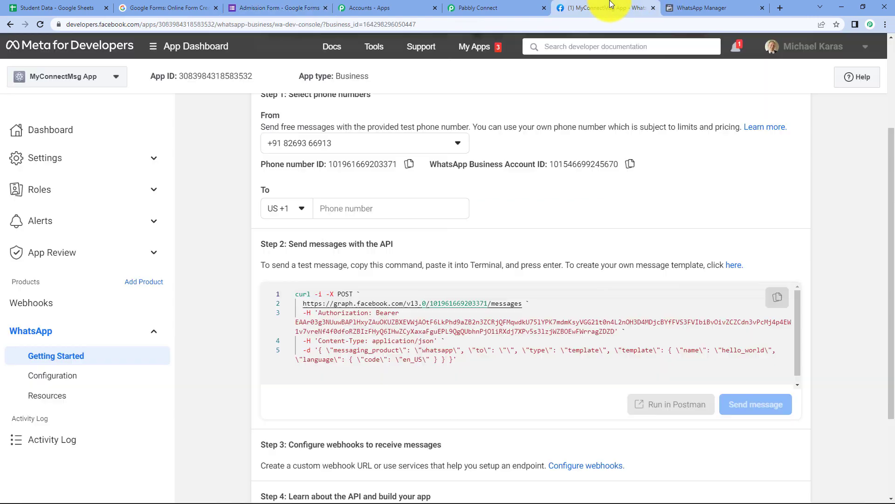
left_click(524, 13)
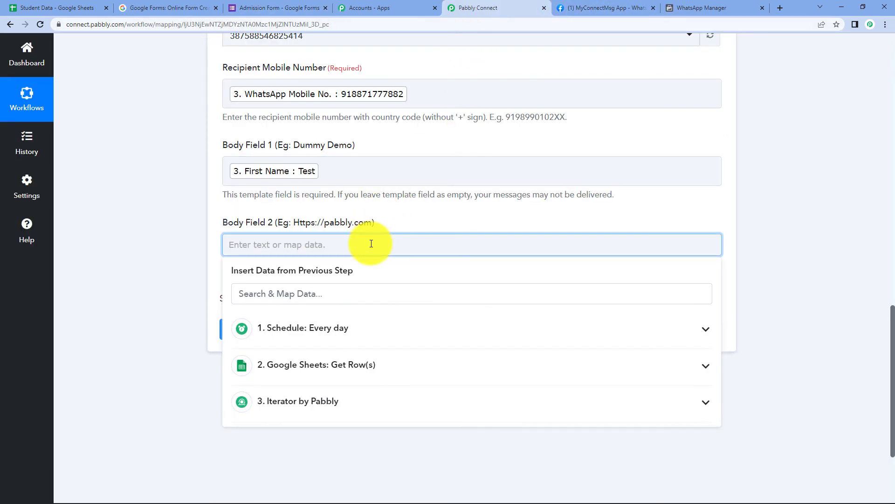
key("ctrl+v")
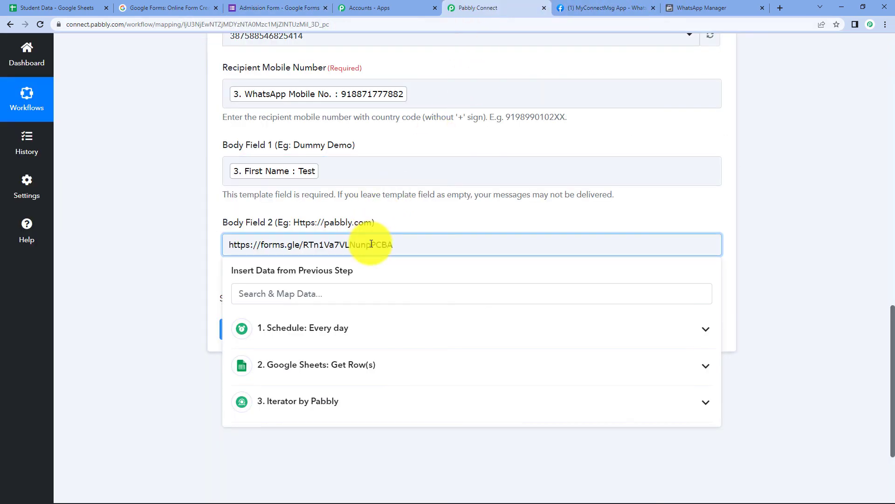
left_click(756, 137)
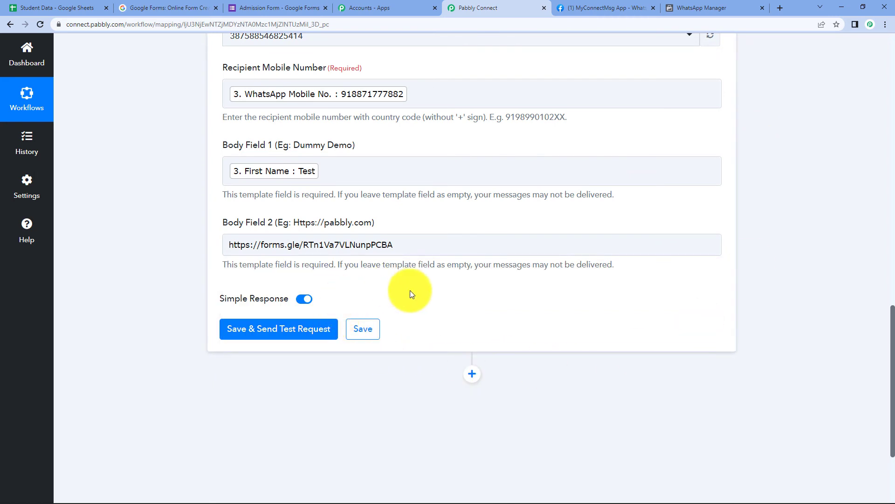
left_click(454, 245)
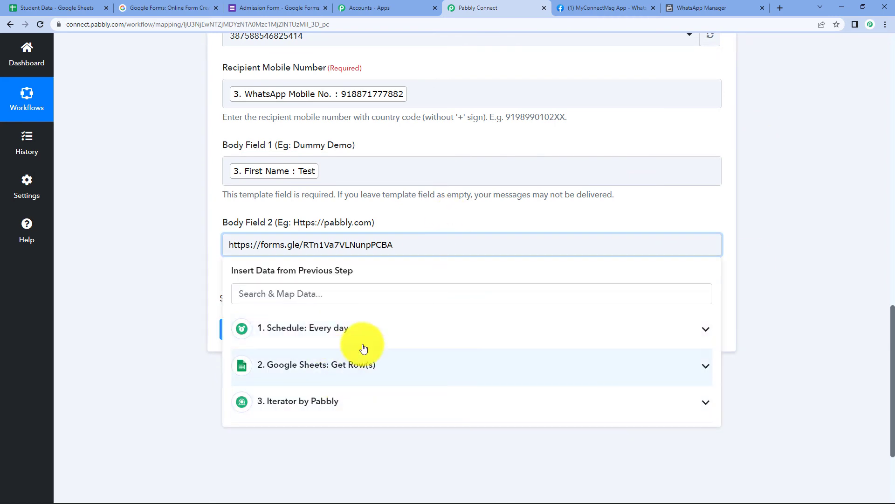
left_click(816, 196)
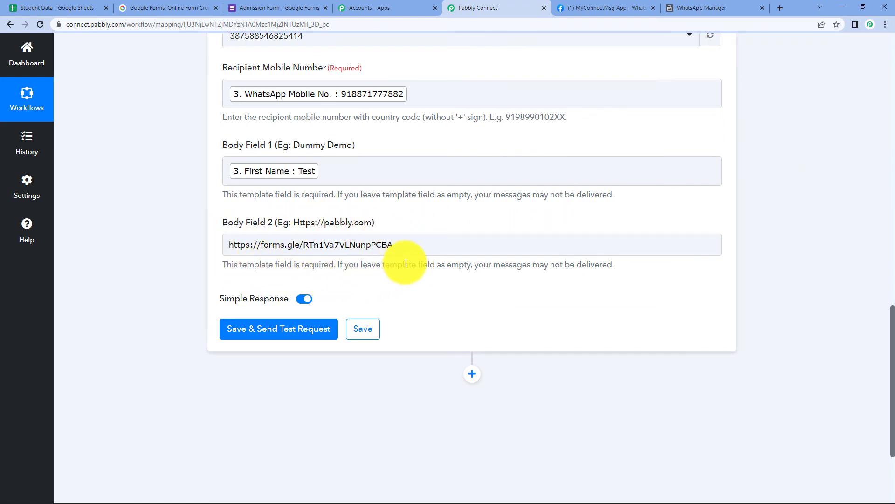
scroll(569, 298, "up", 5)
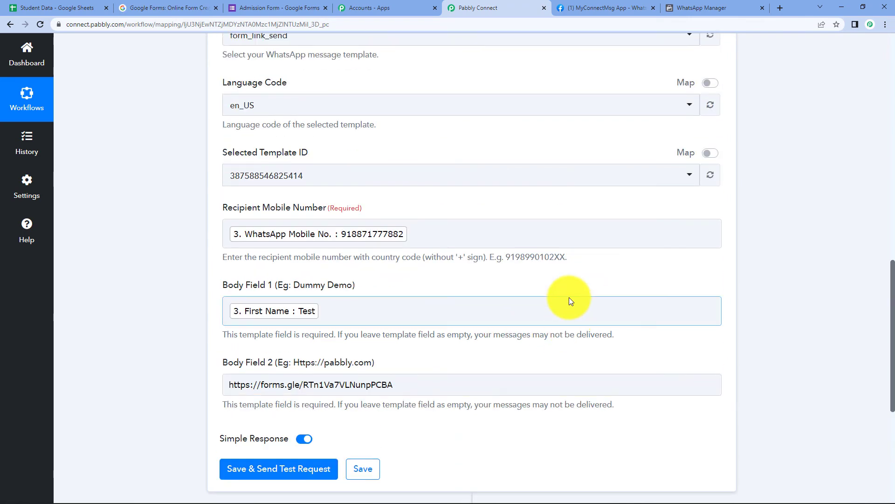
scroll(569, 297, "down", 8)
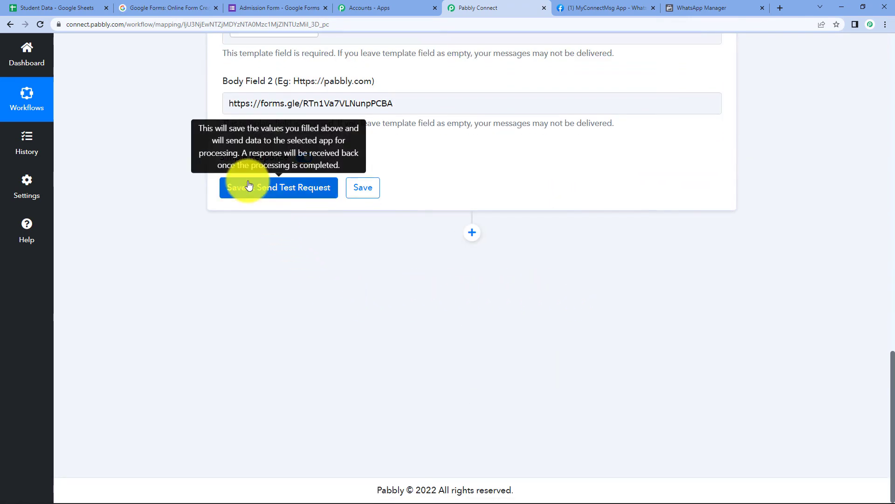
Save the WhatsApp template step, send a test, and check the returned recipient number and message ID
left_click(249, 186)
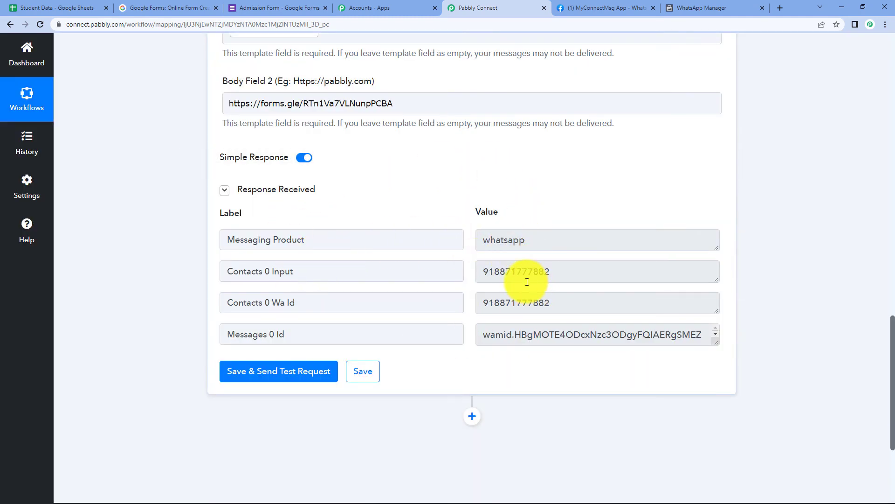
left_click_drag(477, 273, 608, 272)
left_click(608, 272)
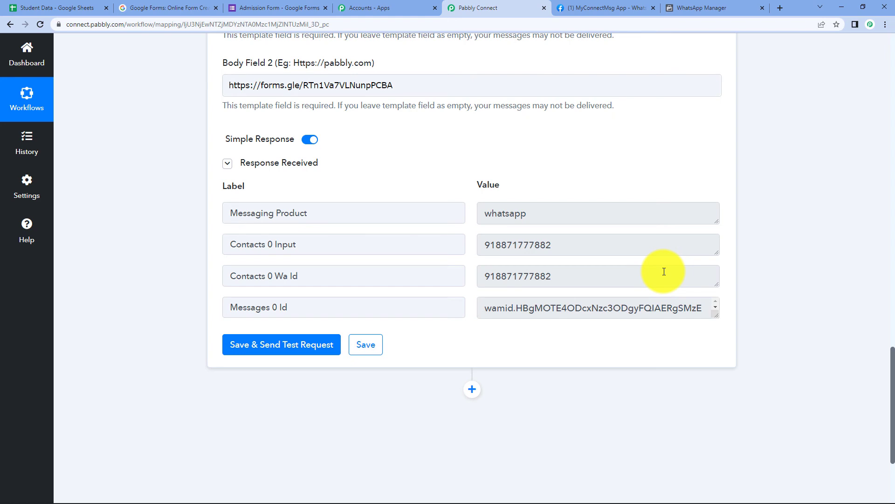
In Student Data, enter first name 'Test 3' in A6 and last name 'ji' in B6
left_click(75, 7)
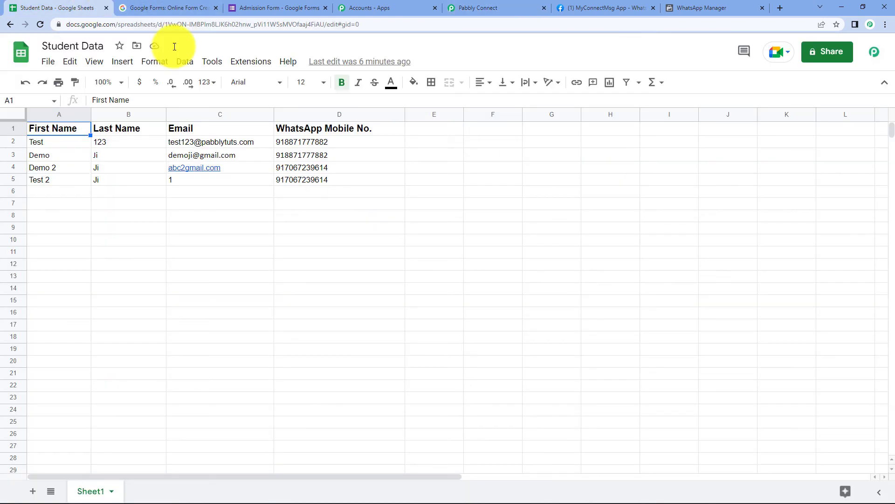
double_click(52, 196)
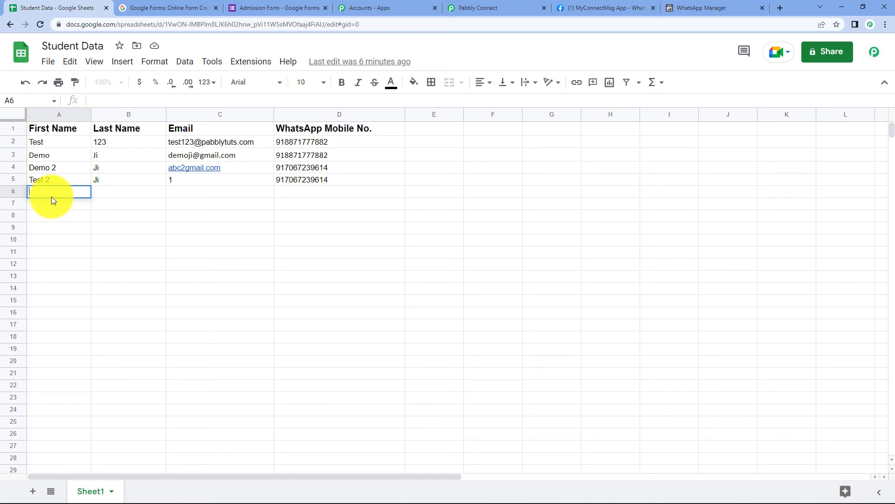
type("Test 3")
left_click(122, 195)
type("ji")
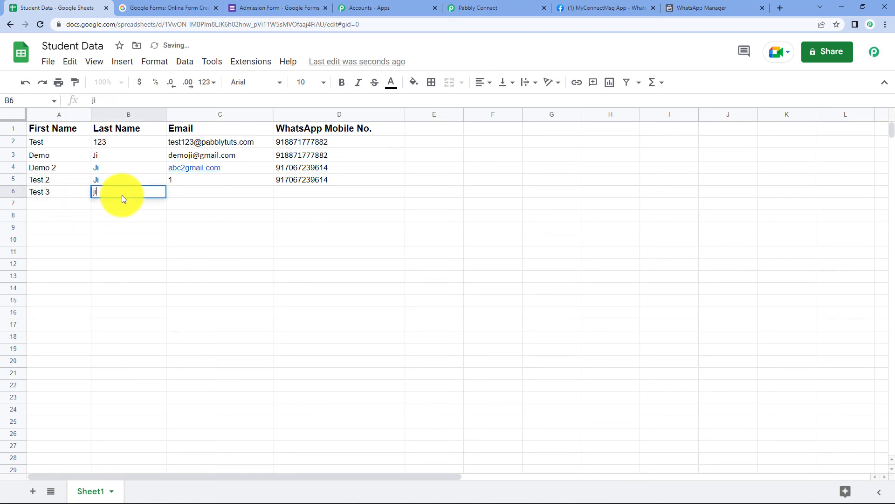
Type the student's Gmail address into C6, correcting the typos
double_click(220, 196)
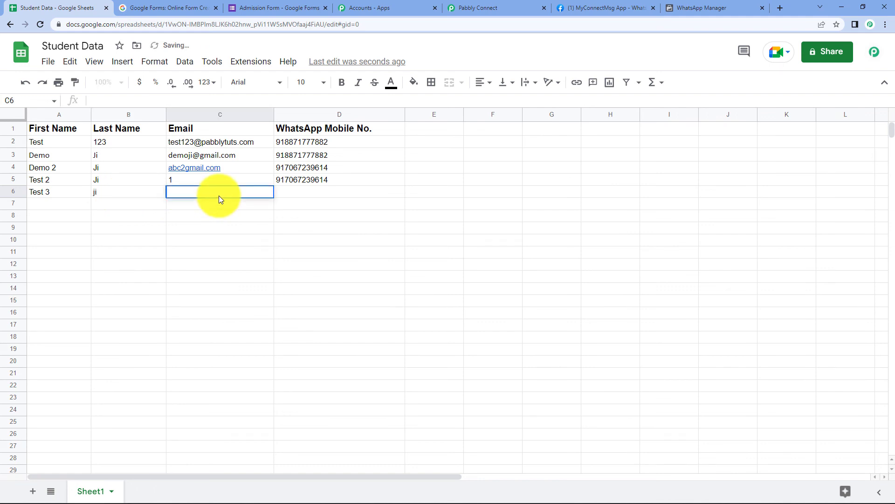
type("@")
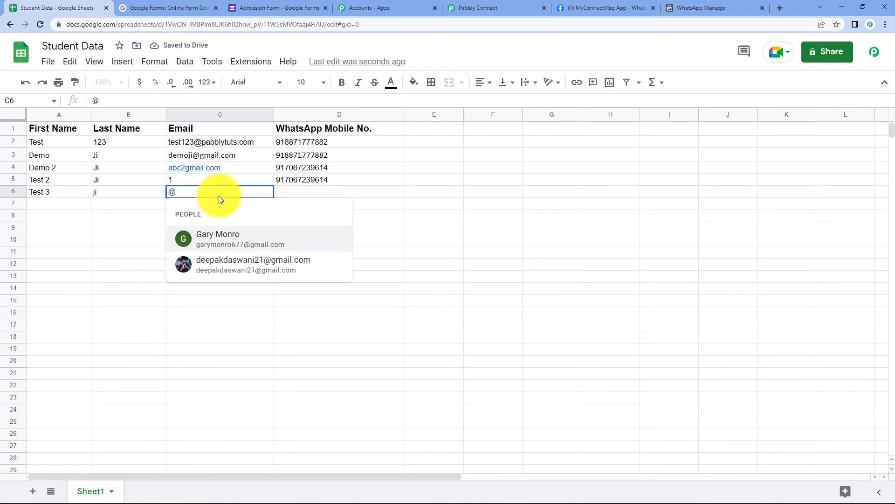
type("gma")
key("BackSpace")
key("BackSpace")
key("BackSpace")
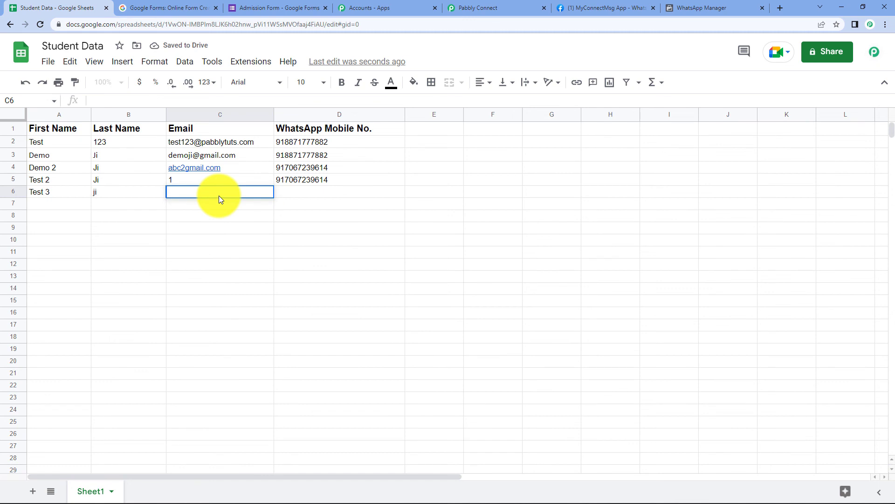
type("d2gmail.com")
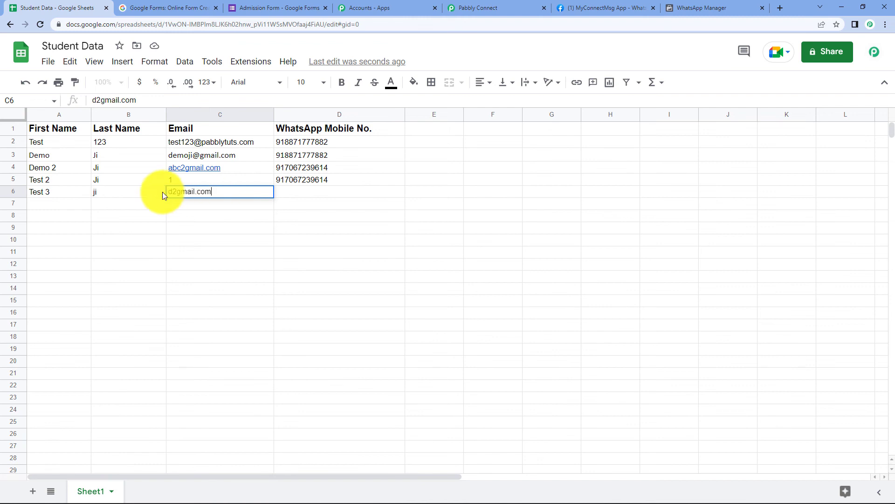
left_click(178, 192)
key("BackSpace")
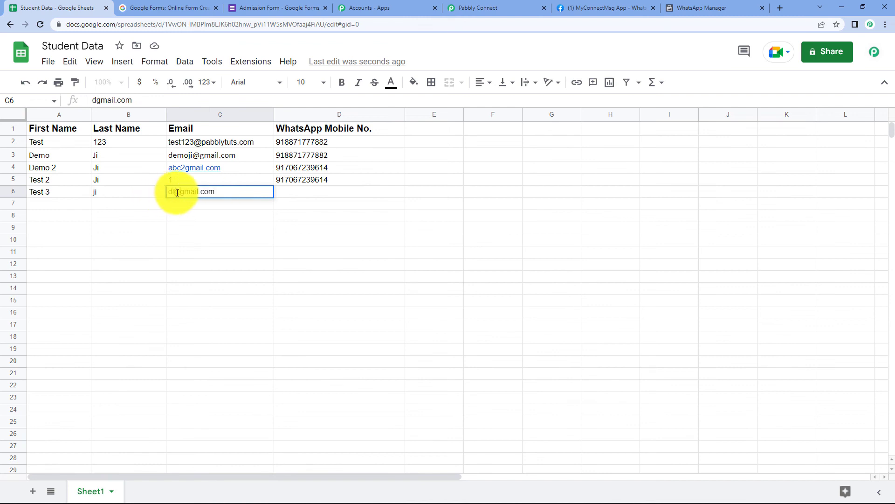
type("@")
left_click(338, 187)
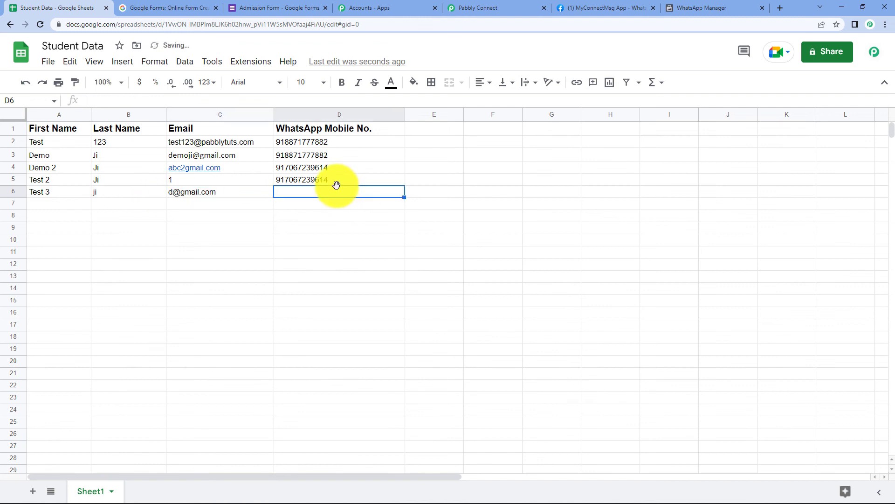
Copy the WhatsApp number from D5 into D6
left_click(336, 182)
double_click(336, 182)
key("ctrl+c")
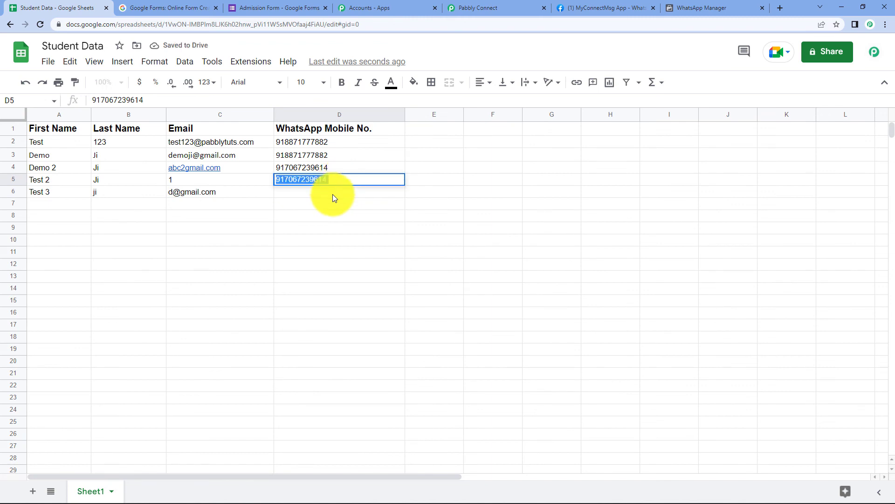
double_click(332, 194)
key("ctrl+v")
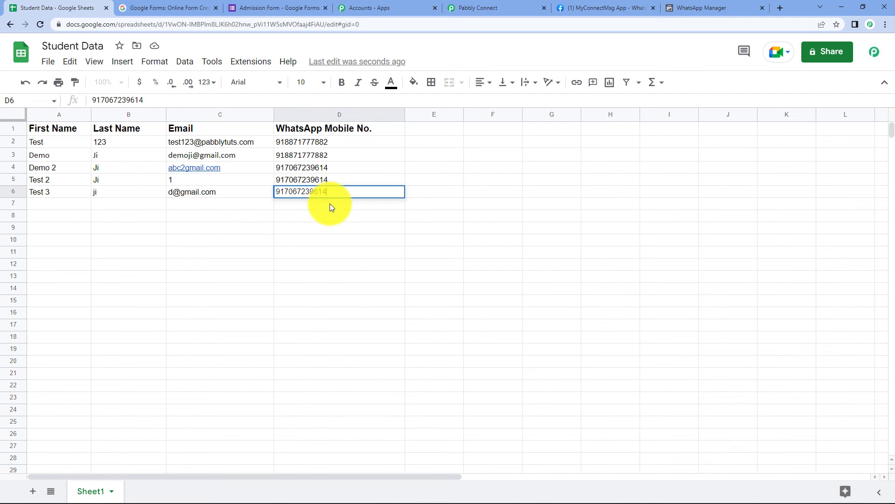
Enable Send On Event under Extensions > Pabbly Connect Webhooks
left_click(247, 60)
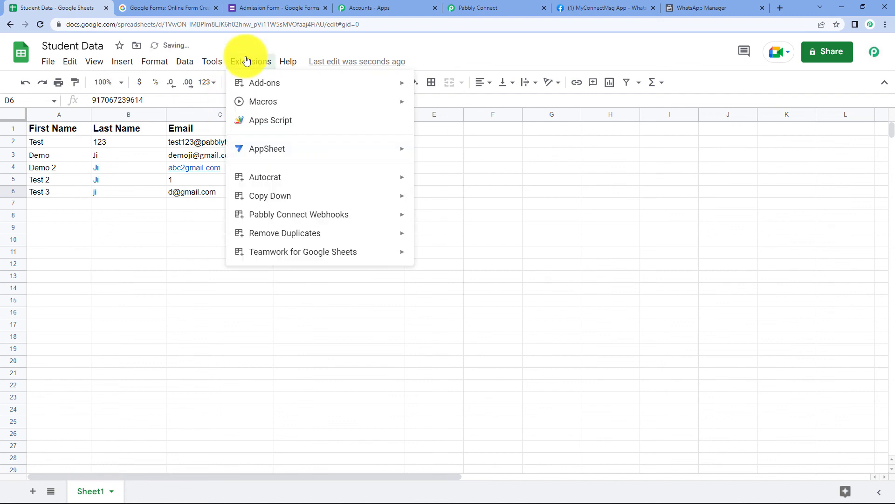
mouse_move(266, 212)
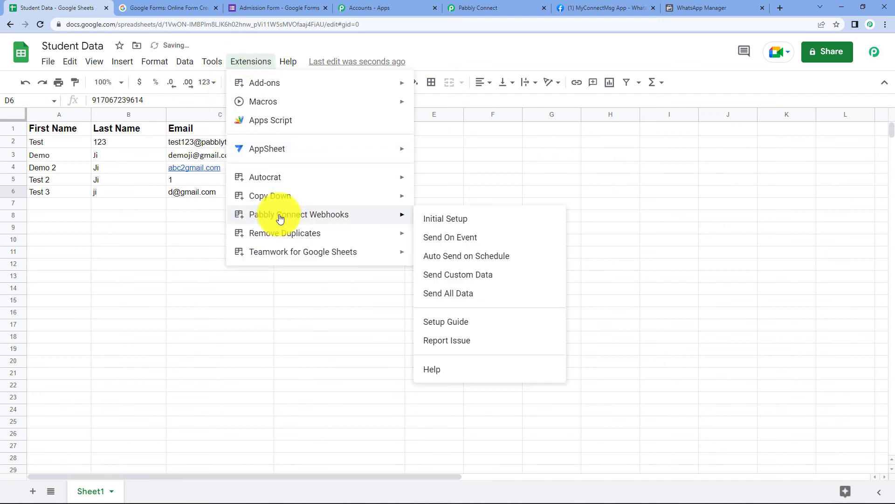
left_click(468, 236)
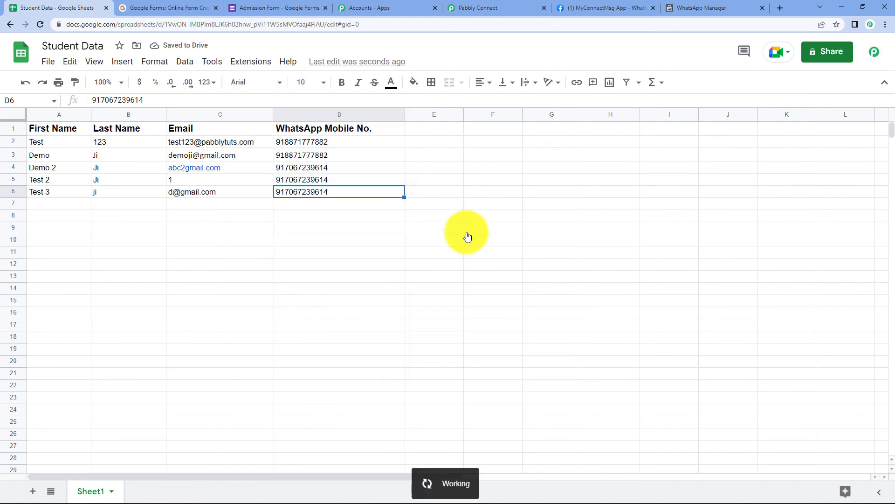
Confirm Send On Event is checked in the add-on menu, then review D6's WhatsApp number
left_click(246, 62)
mouse_move(267, 216)
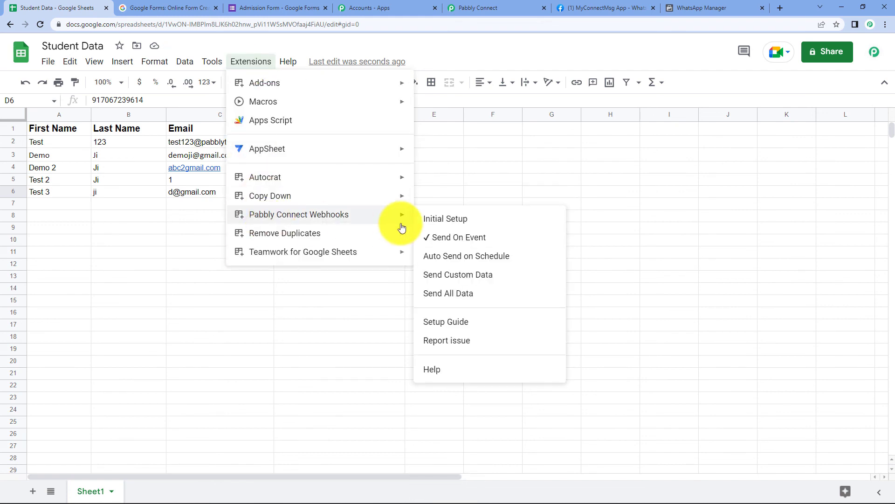
left_click(430, 189)
left_click(359, 191)
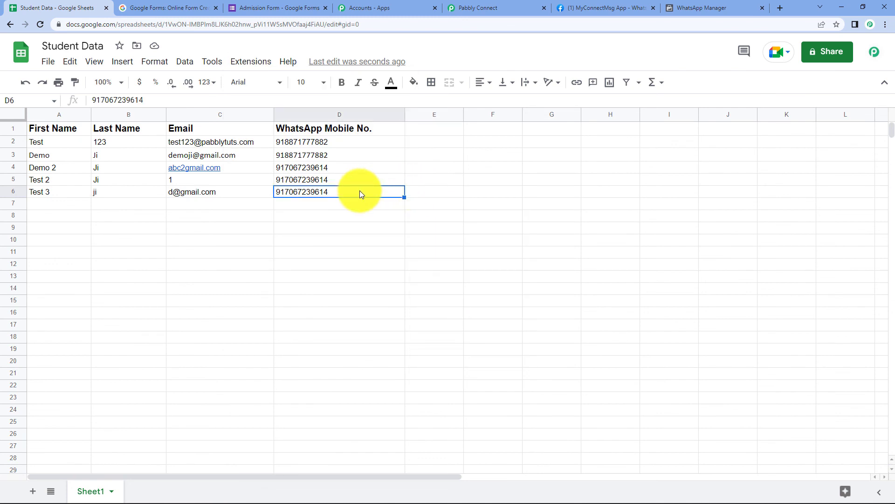
double_click(360, 190)
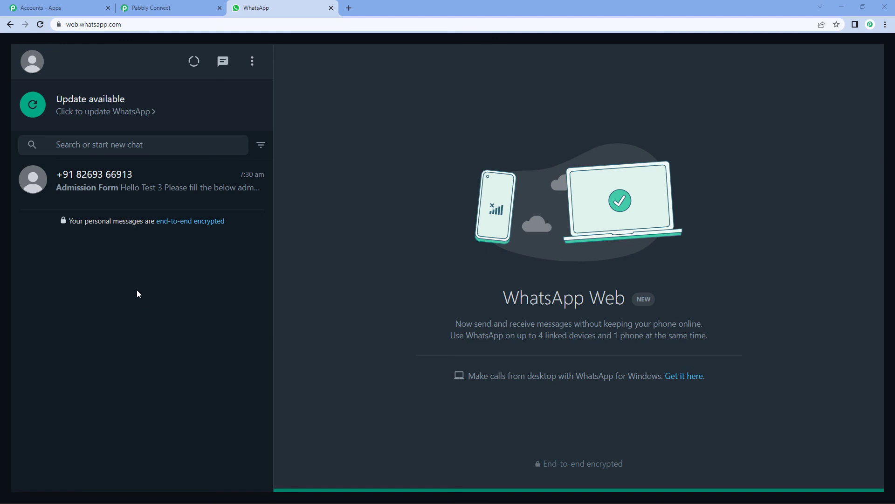
Open the business chat, accept the sender, review the Admission Form messages, and return to Pabbly Connect
left_click(119, 194)
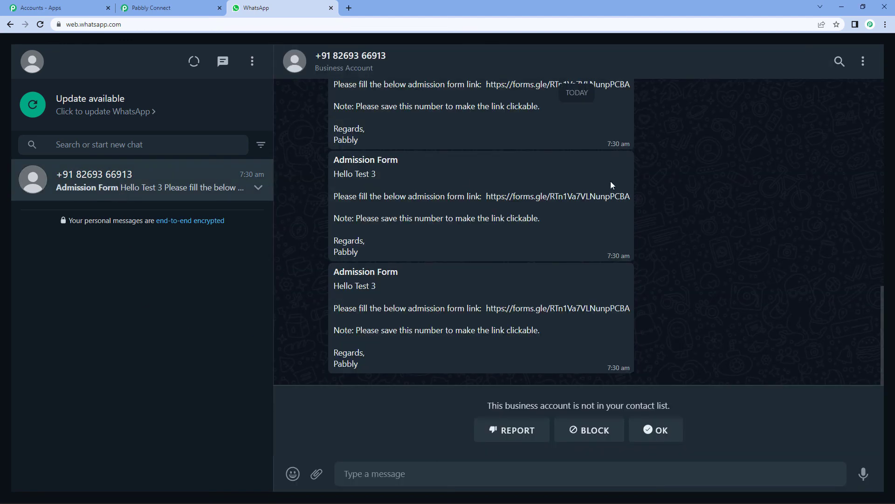
left_click(672, 432)
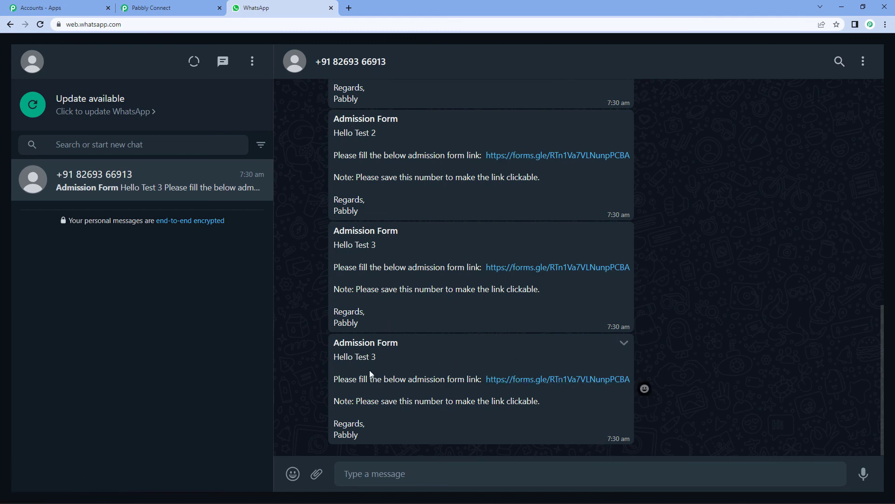
scroll(378, 217, "up", 1)
scroll(378, 218, "up", 1)
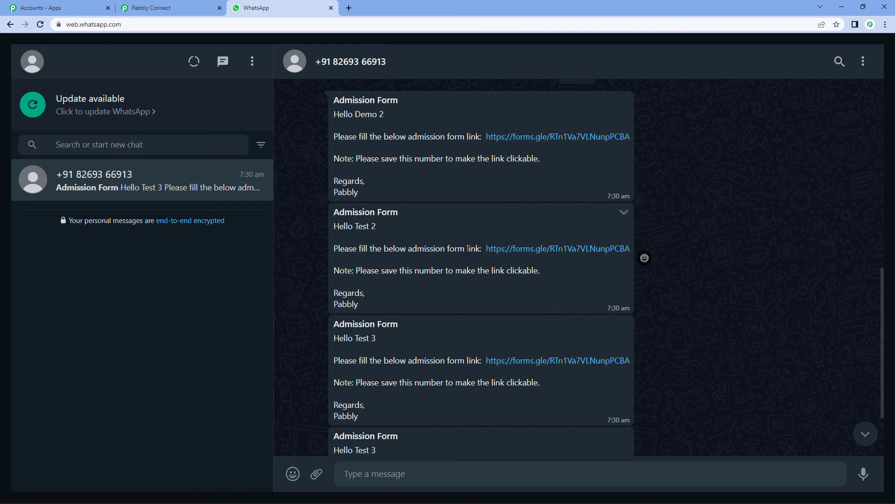
scroll(468, 250, "up", 2)
scroll(467, 250, "up", 2)
scroll(466, 253, "down", 3)
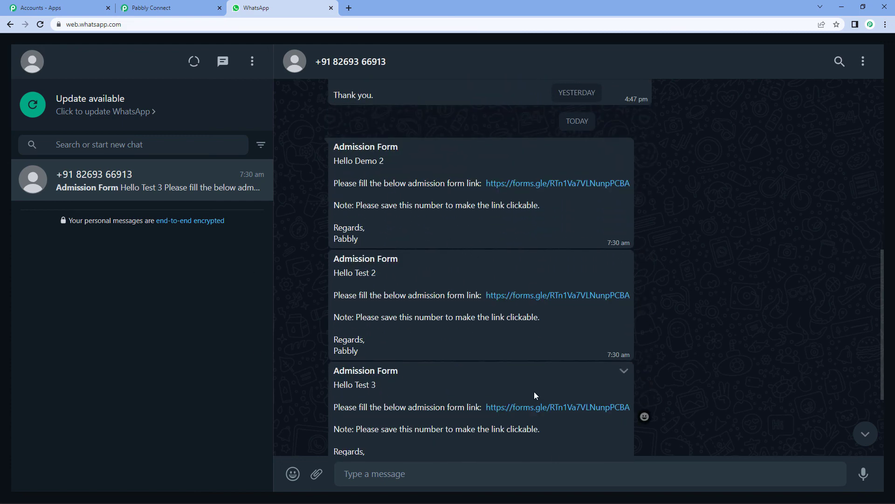
scroll(535, 392, "down", 1)
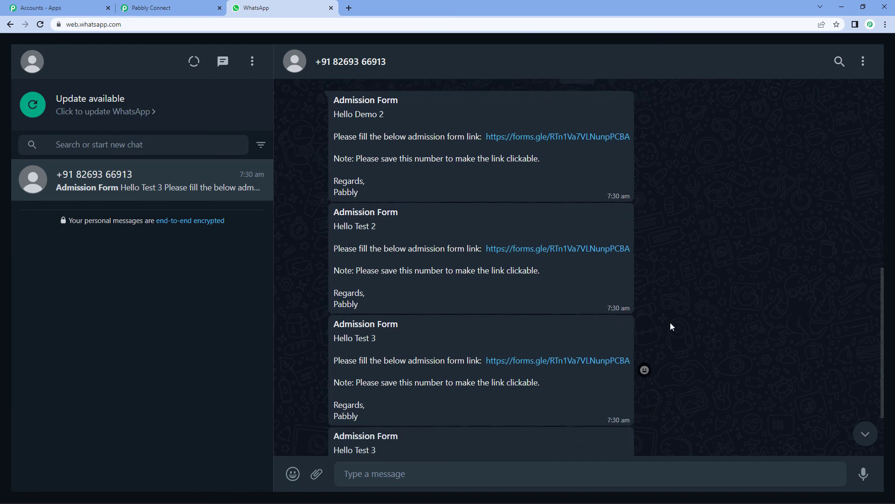
left_click(157, 8)
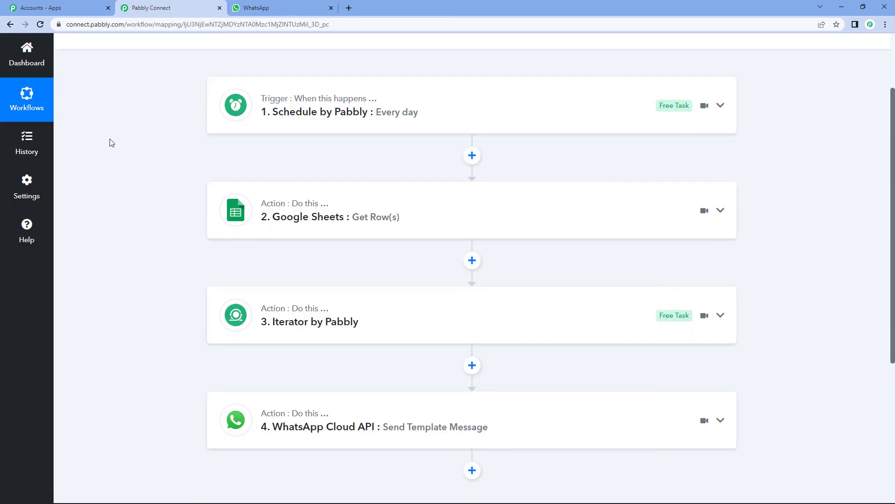